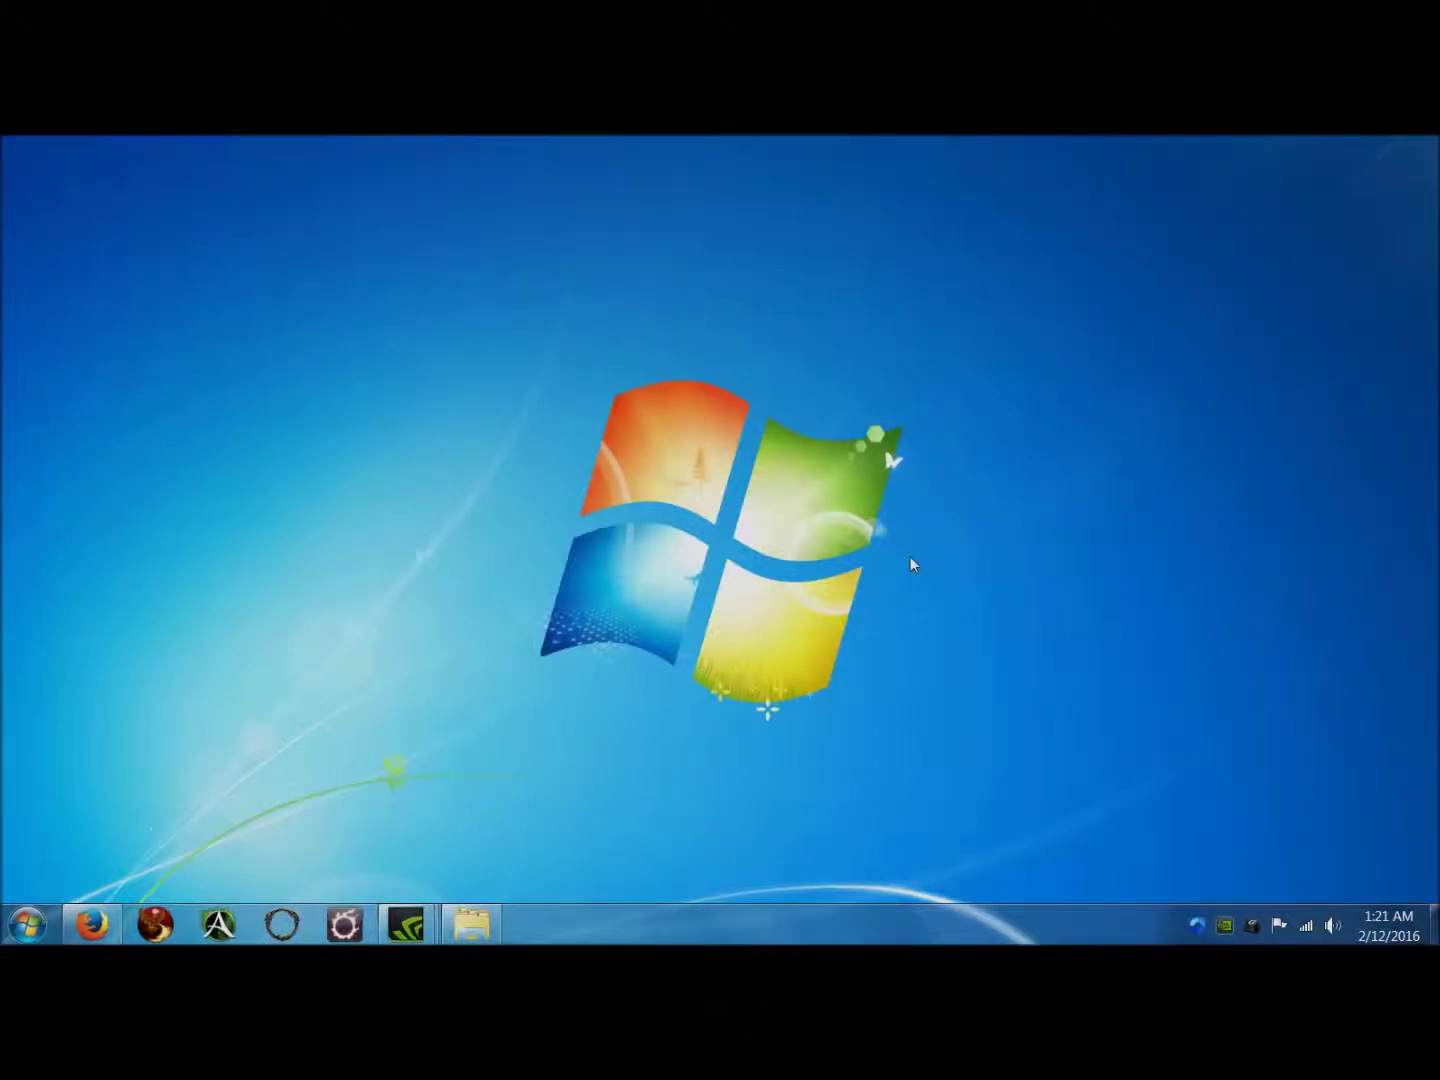
# - Preview both open GeForce Experience windows, including ShadowPlay, from the taskbar button
pyautogui.click(396, 935)
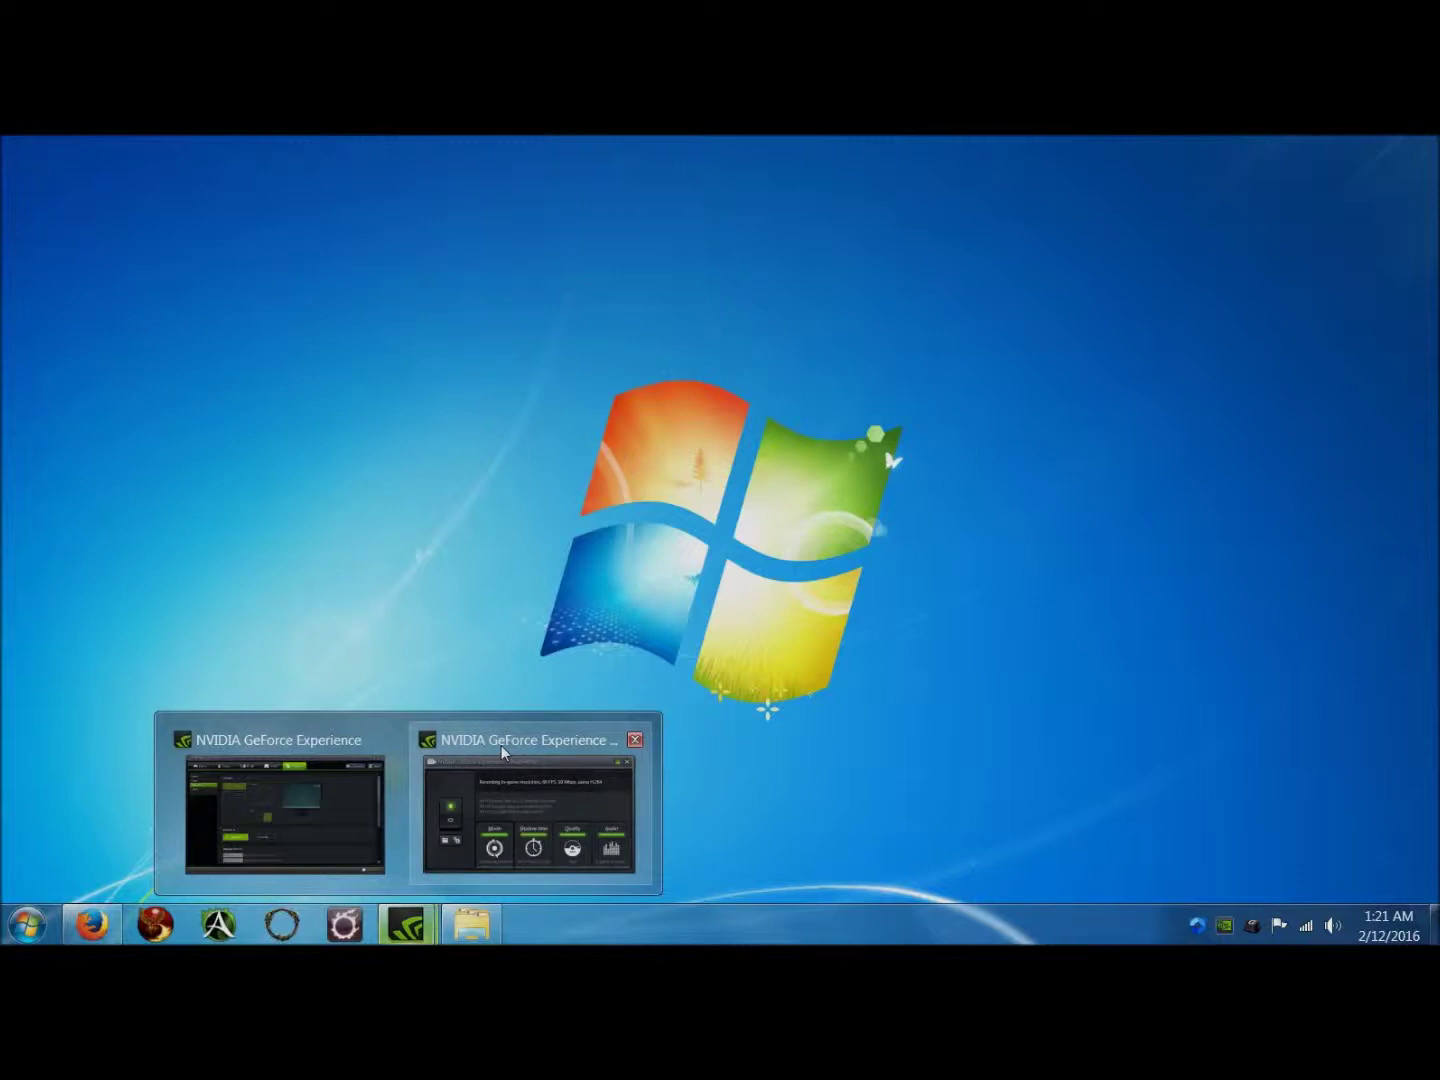
# - Bring up the ShadowPlay and main windows, close ShadowPlay, and minimize GeForce Experience
pyautogui.moveTo(406, 923)
pyautogui.click(501, 744)
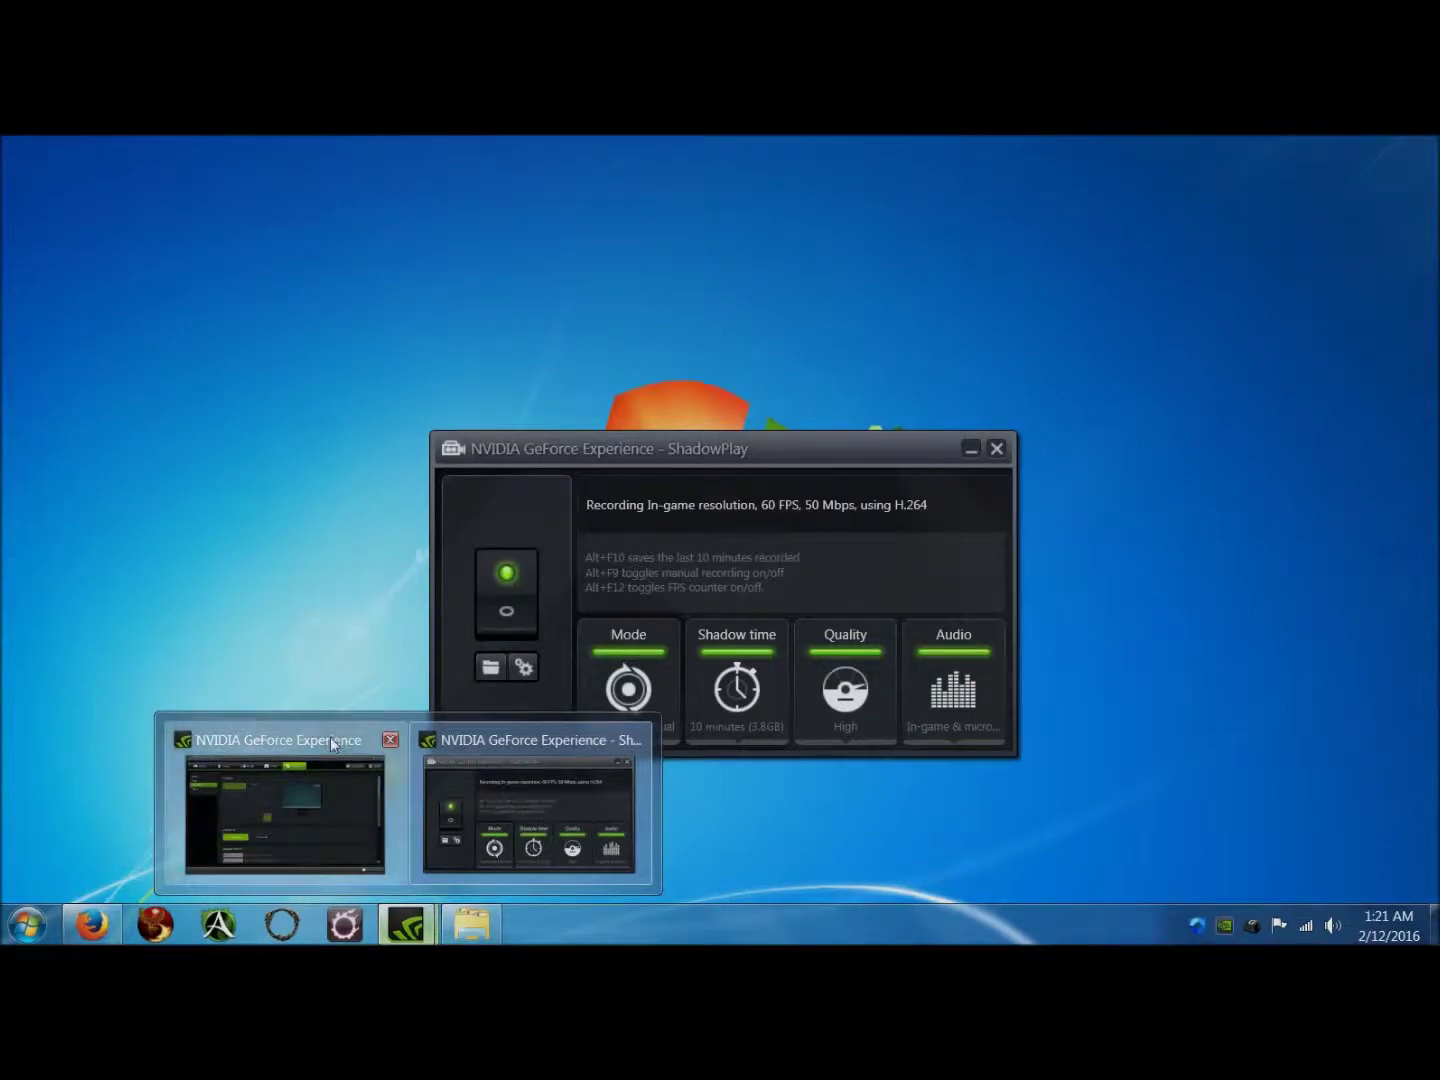
pyautogui.click(333, 742)
pyautogui.moveTo(406, 924)
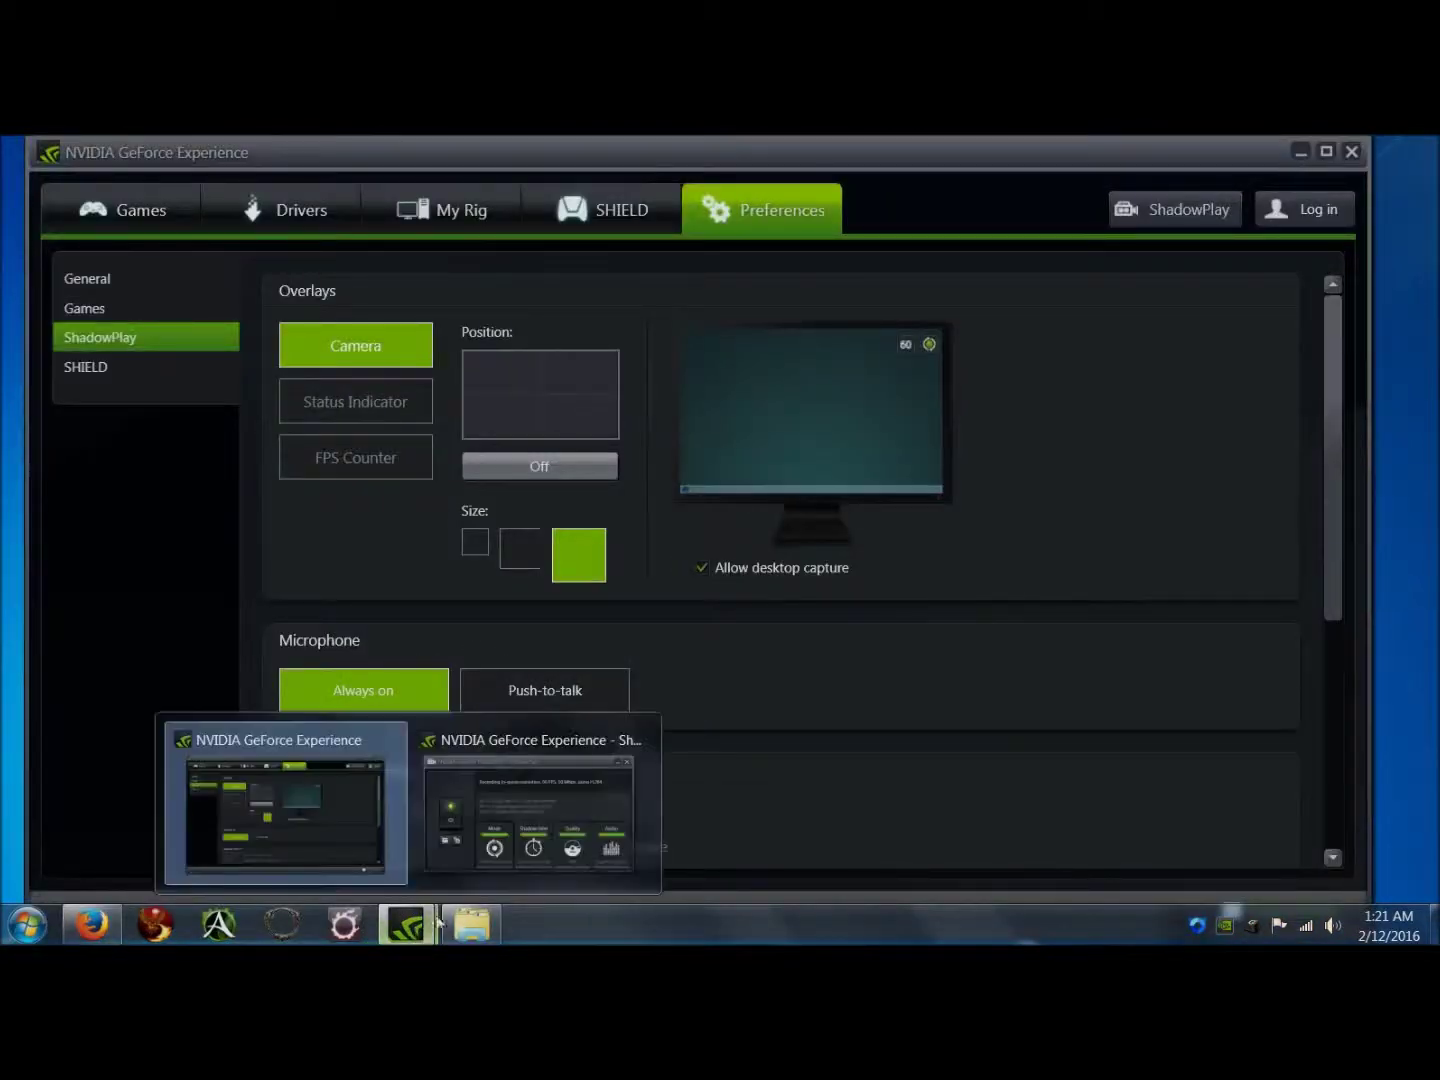
pyautogui.click(456, 882)
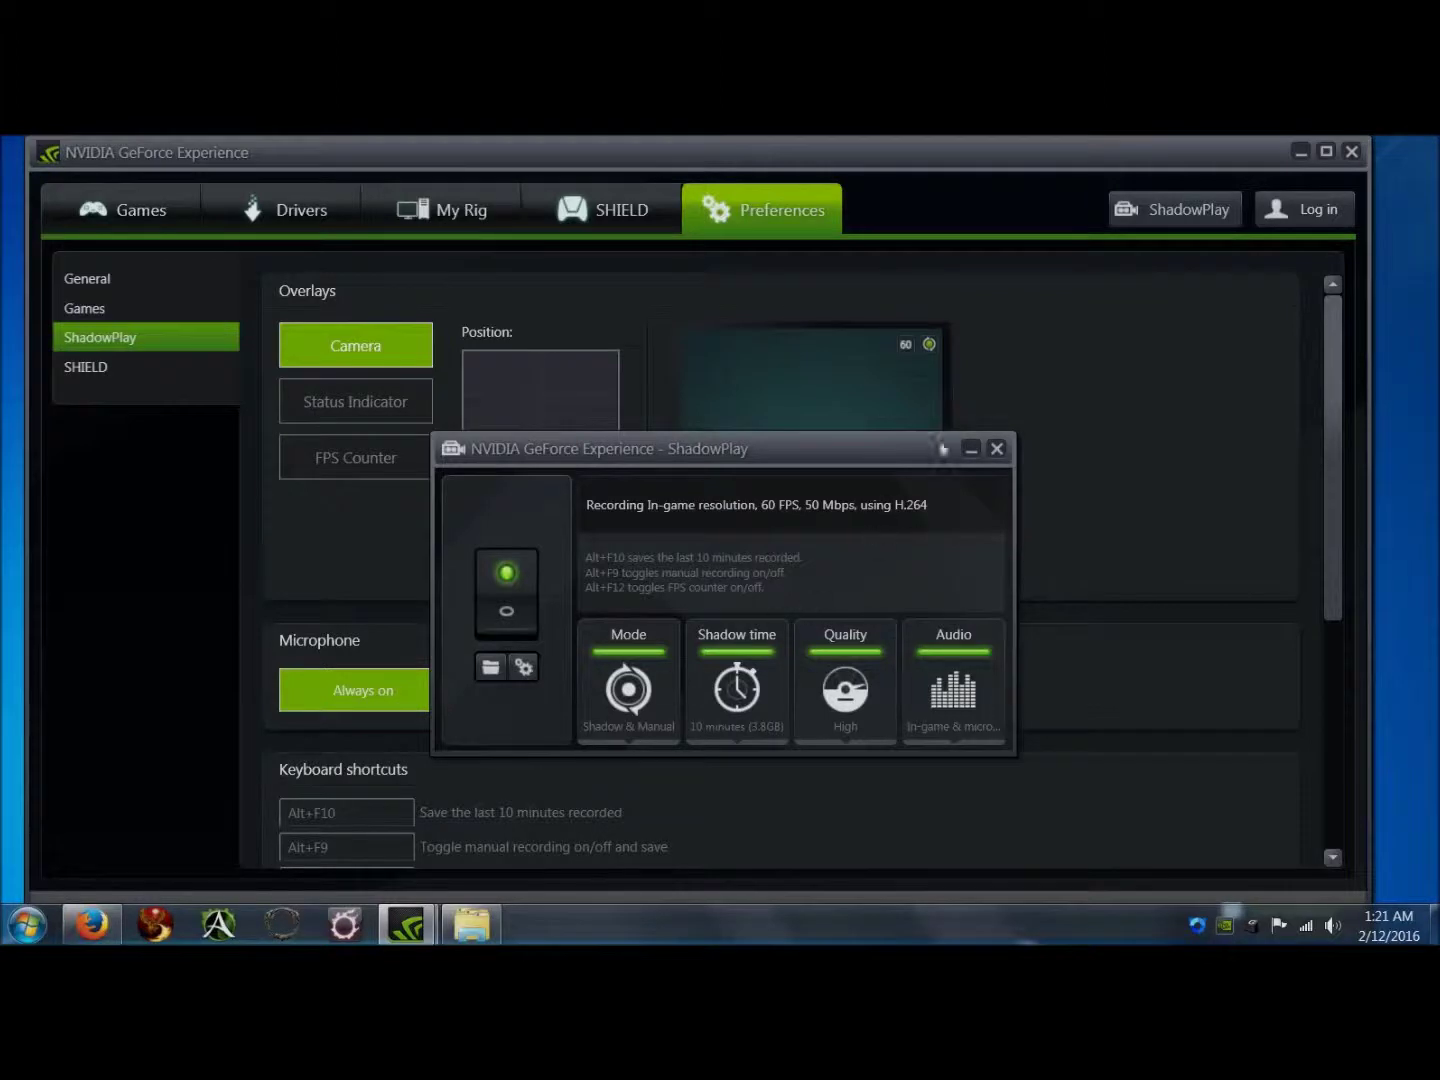
pyautogui.click(995, 449)
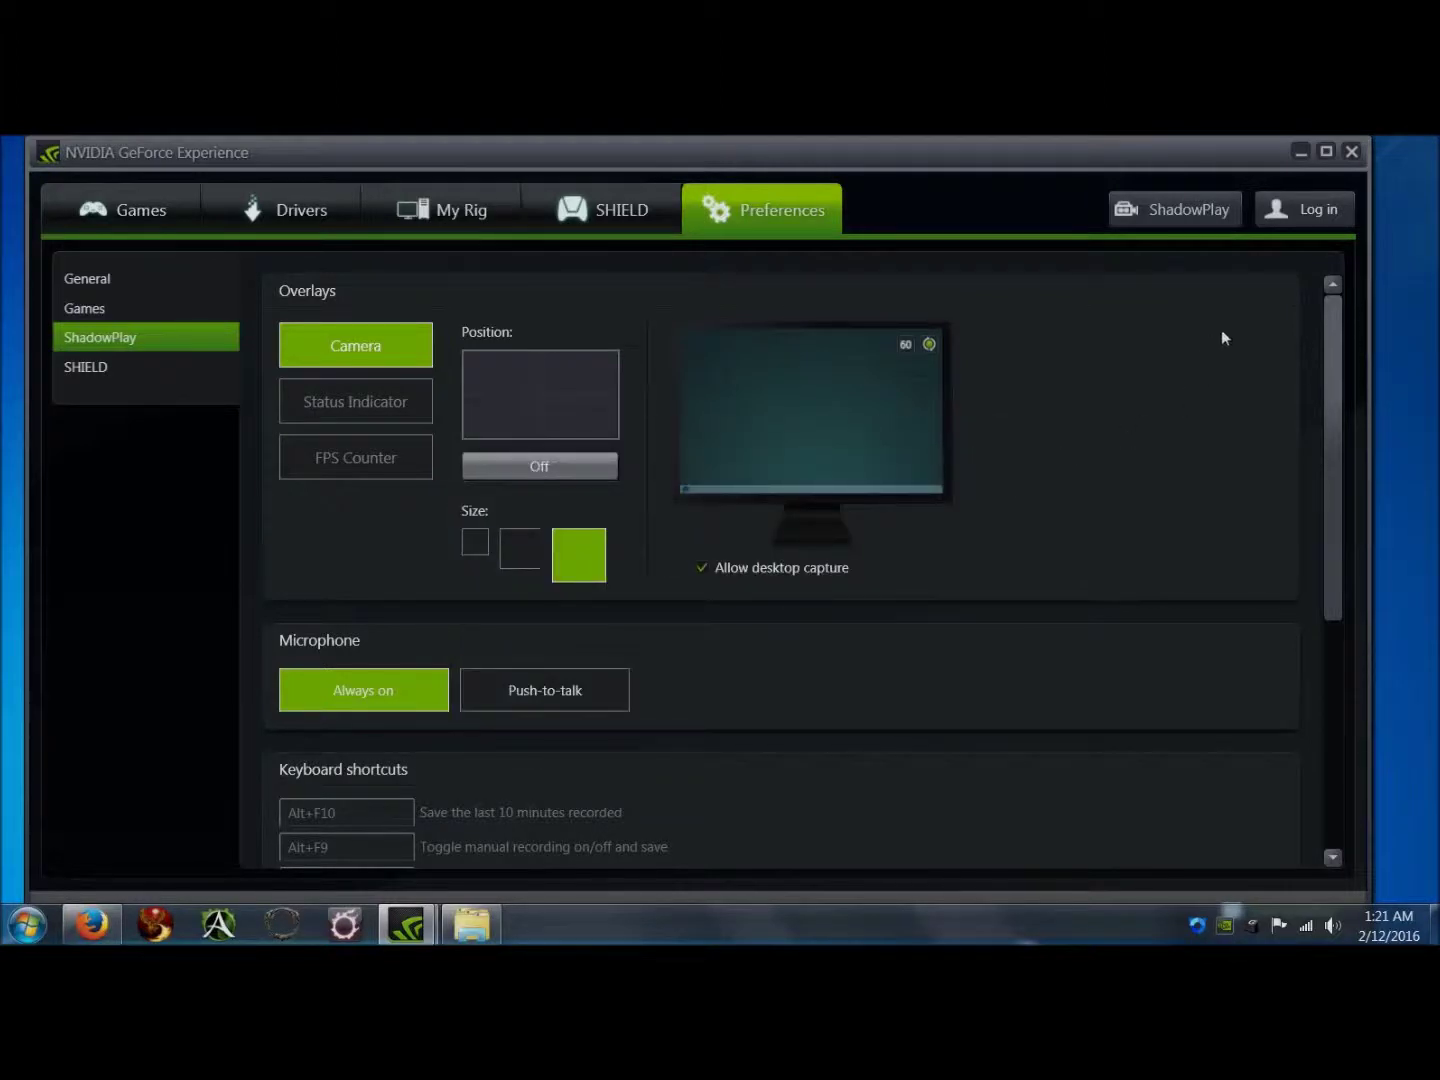
pyautogui.click(1300, 151)
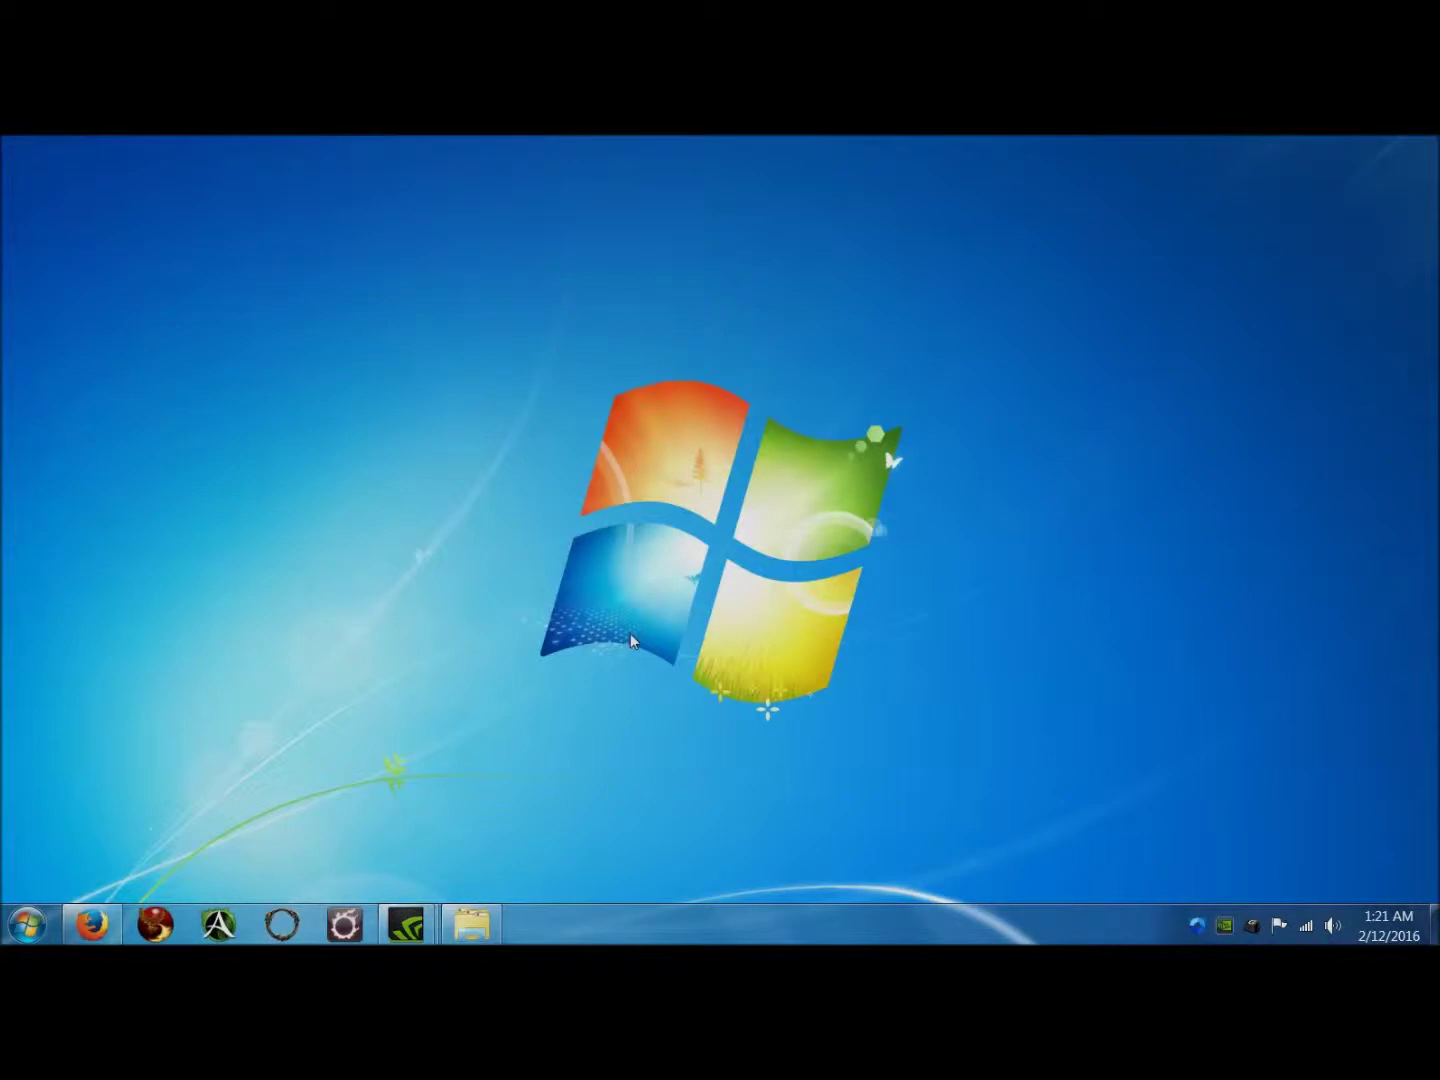
pyautogui.rightClick(919, 626)
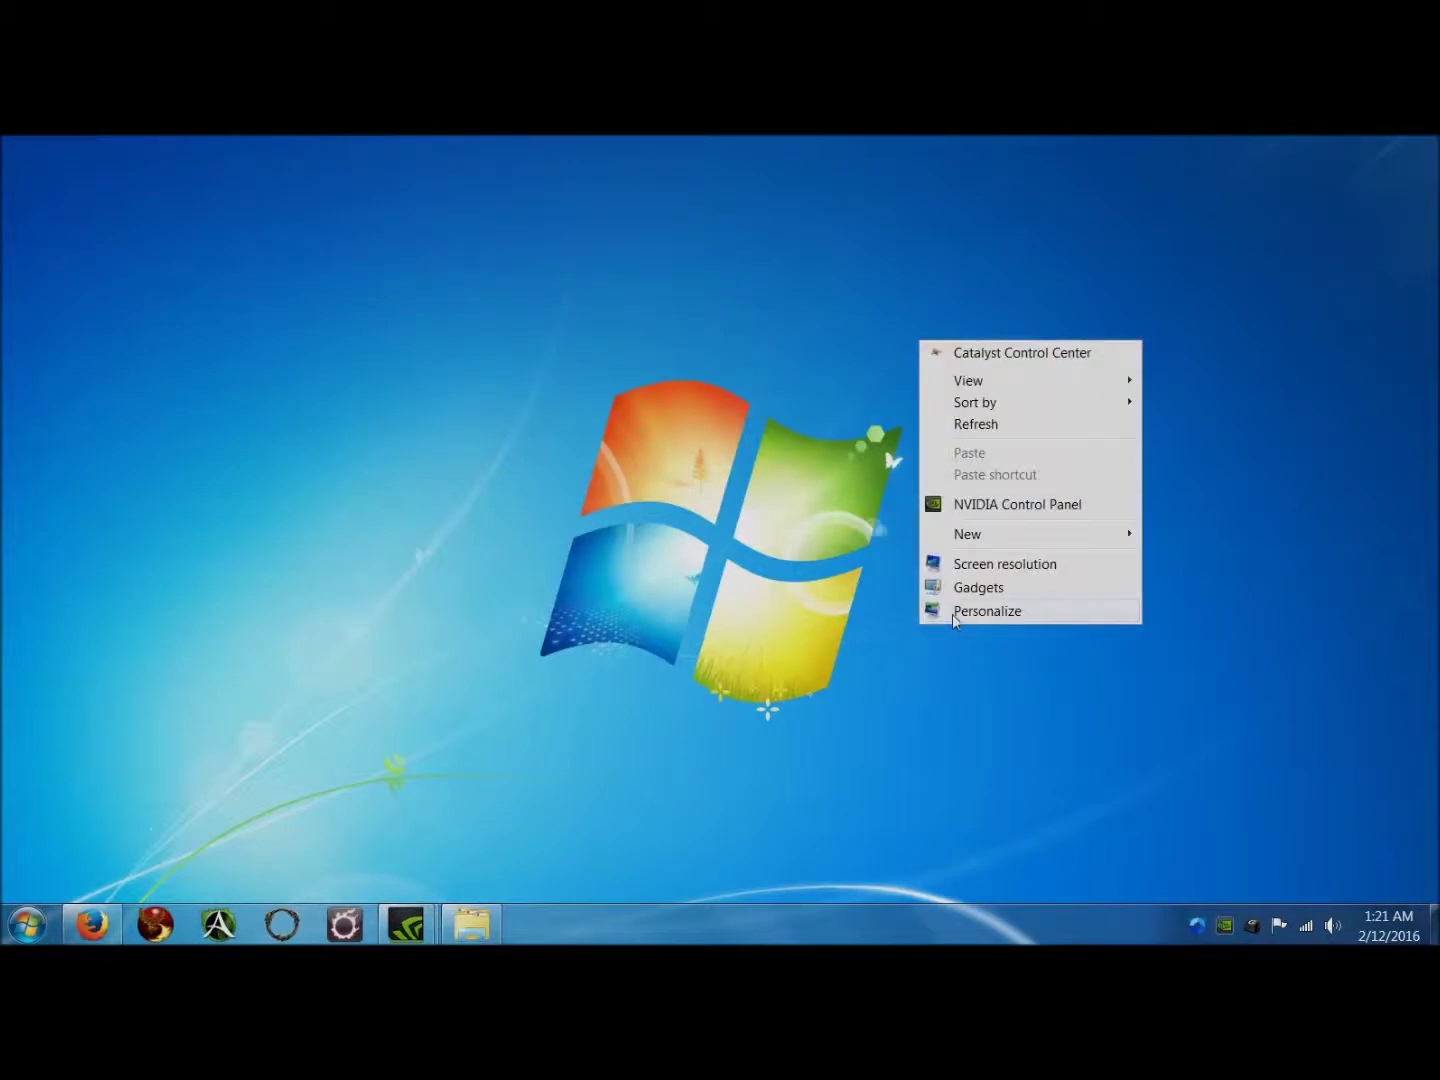
pyautogui.click(952, 614)
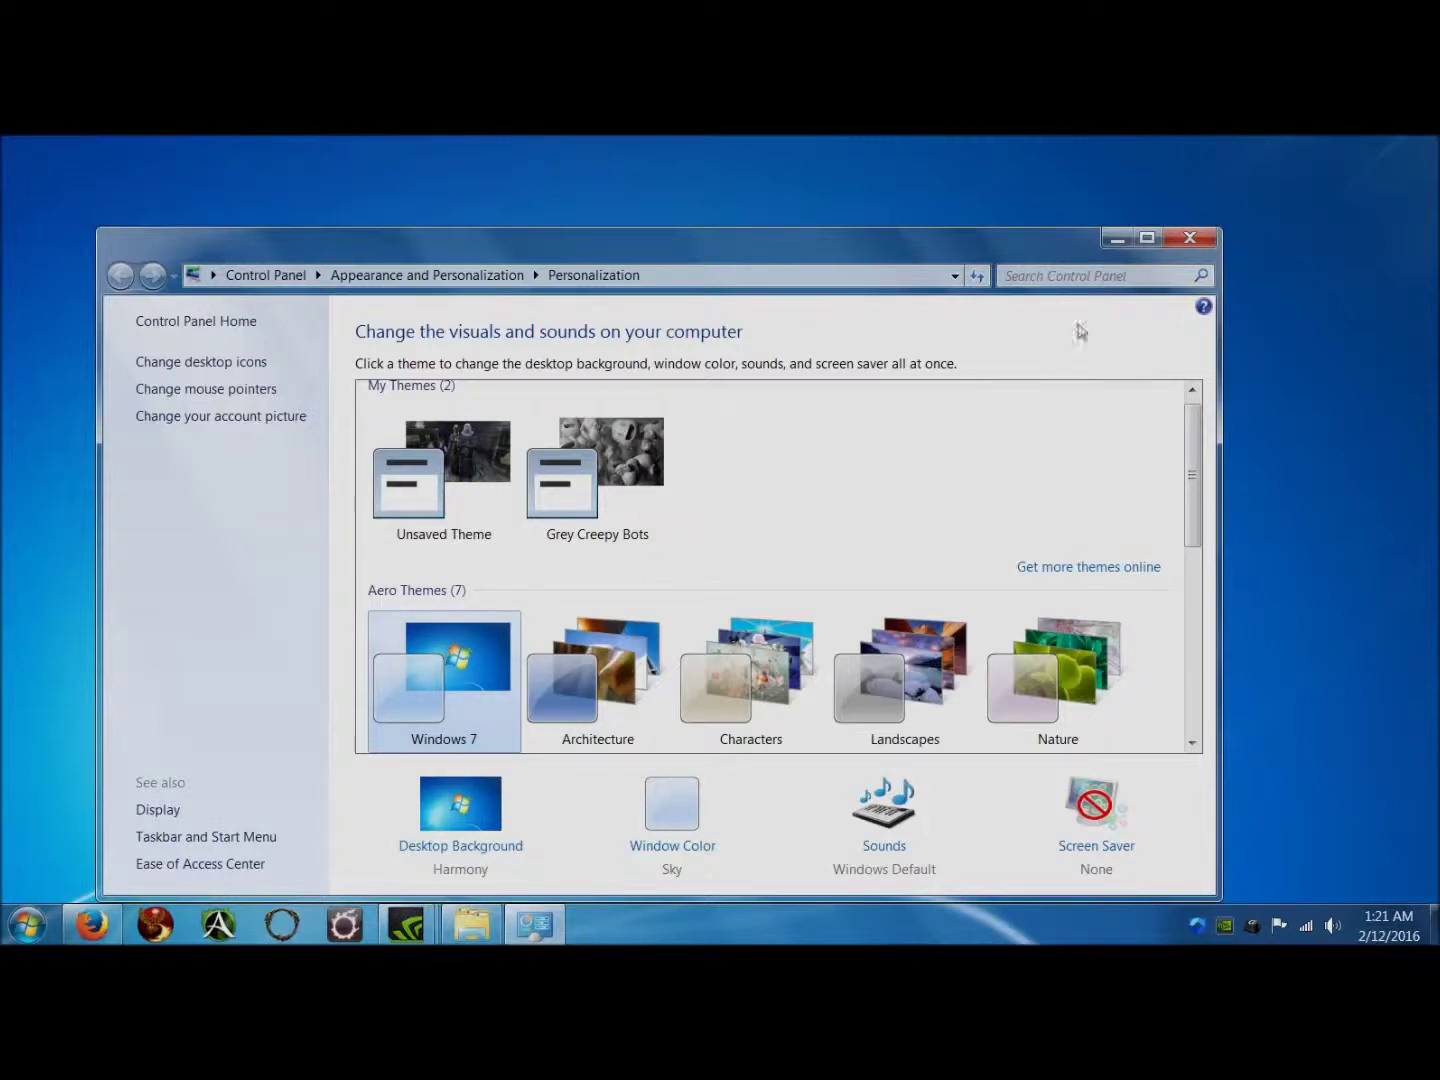
pyautogui.click(1202, 248)
pyautogui.moveTo(406, 925)
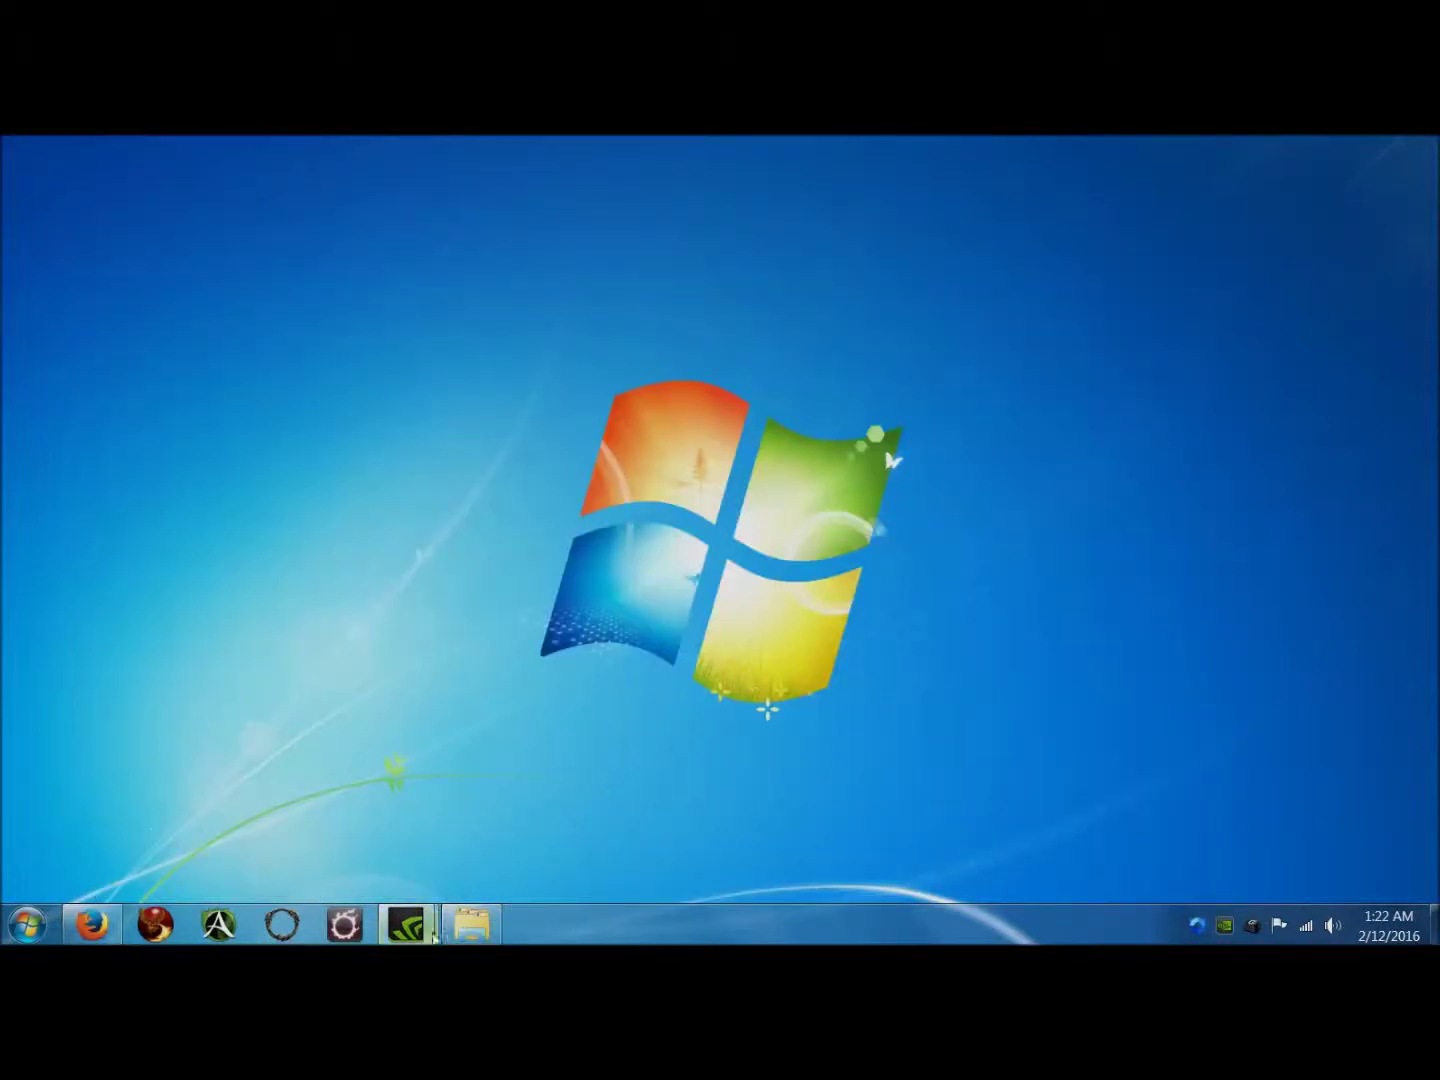
# - Restore the GeForce Experience Preferences > ShadowPlay window from its taskbar thumbnail
pyautogui.click(299, 732)
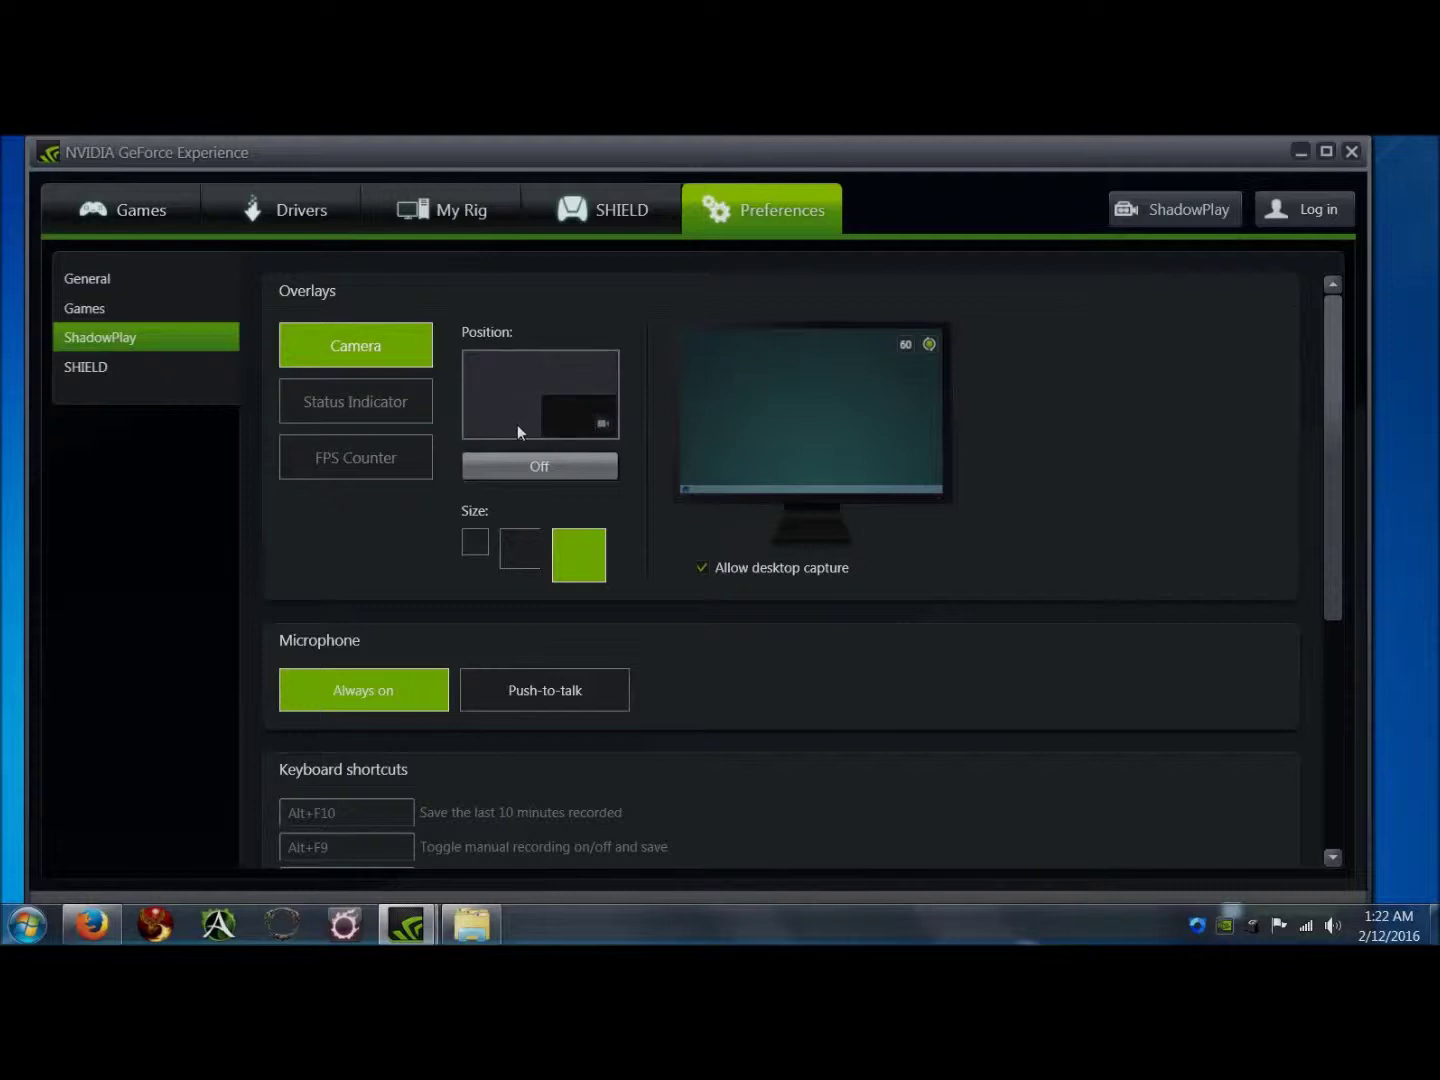
# - Review the Status Indicator and FPS Counter positions and keyboard shortcuts, then minimize GeForce Experience
pyautogui.click(388, 416)
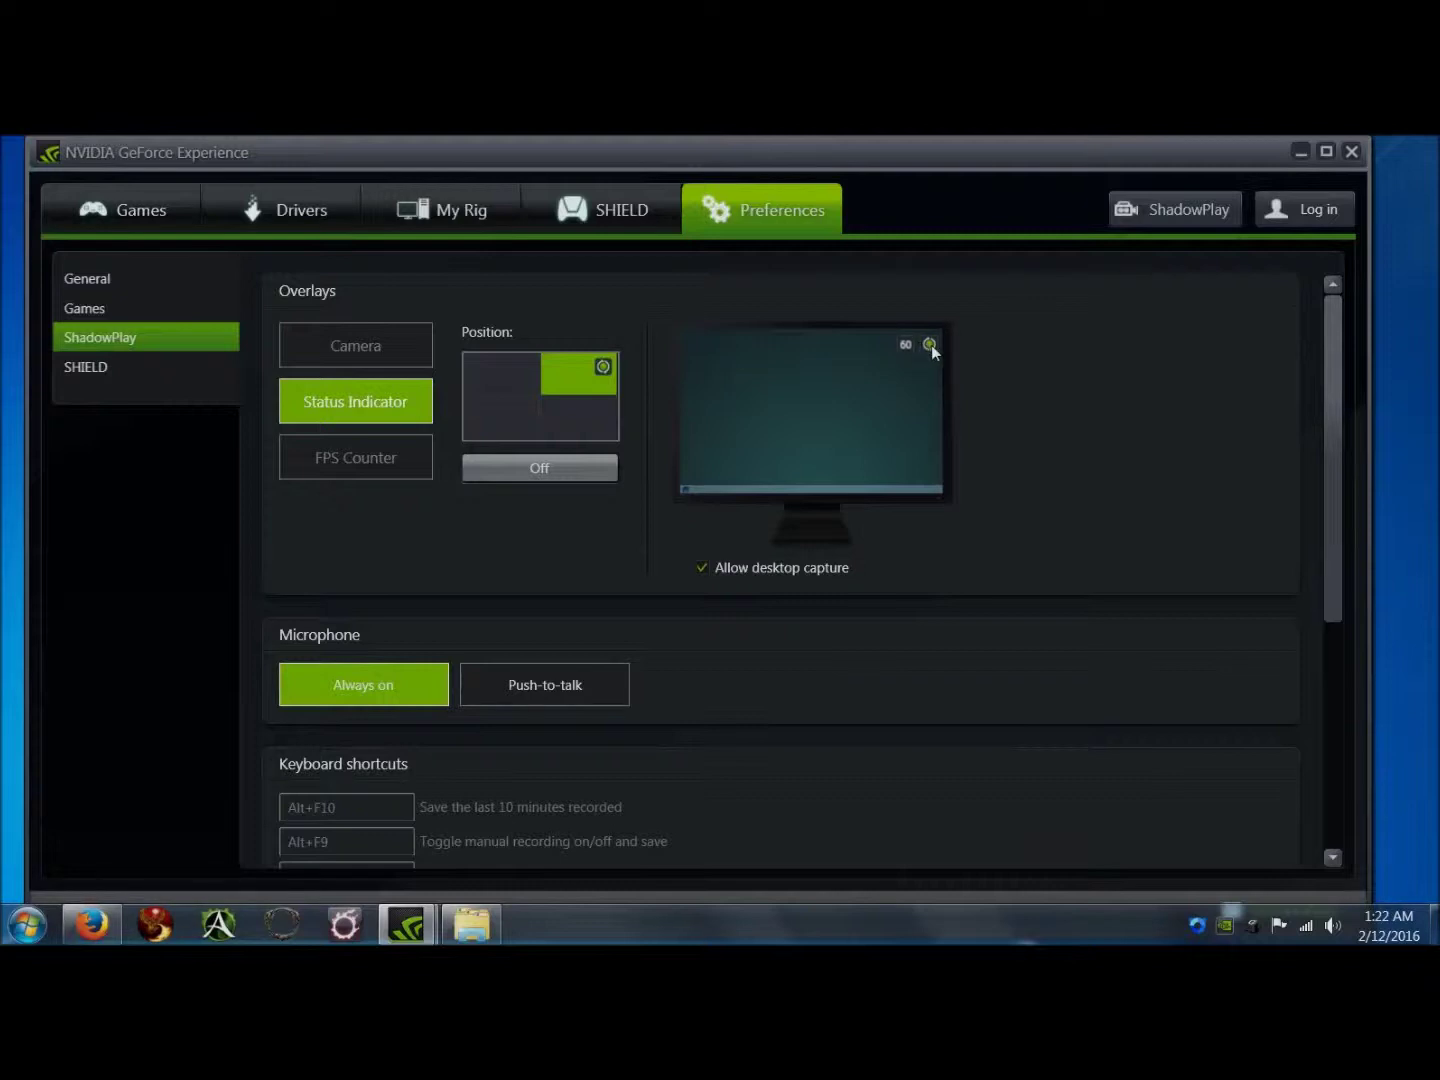
pyautogui.click(371, 458)
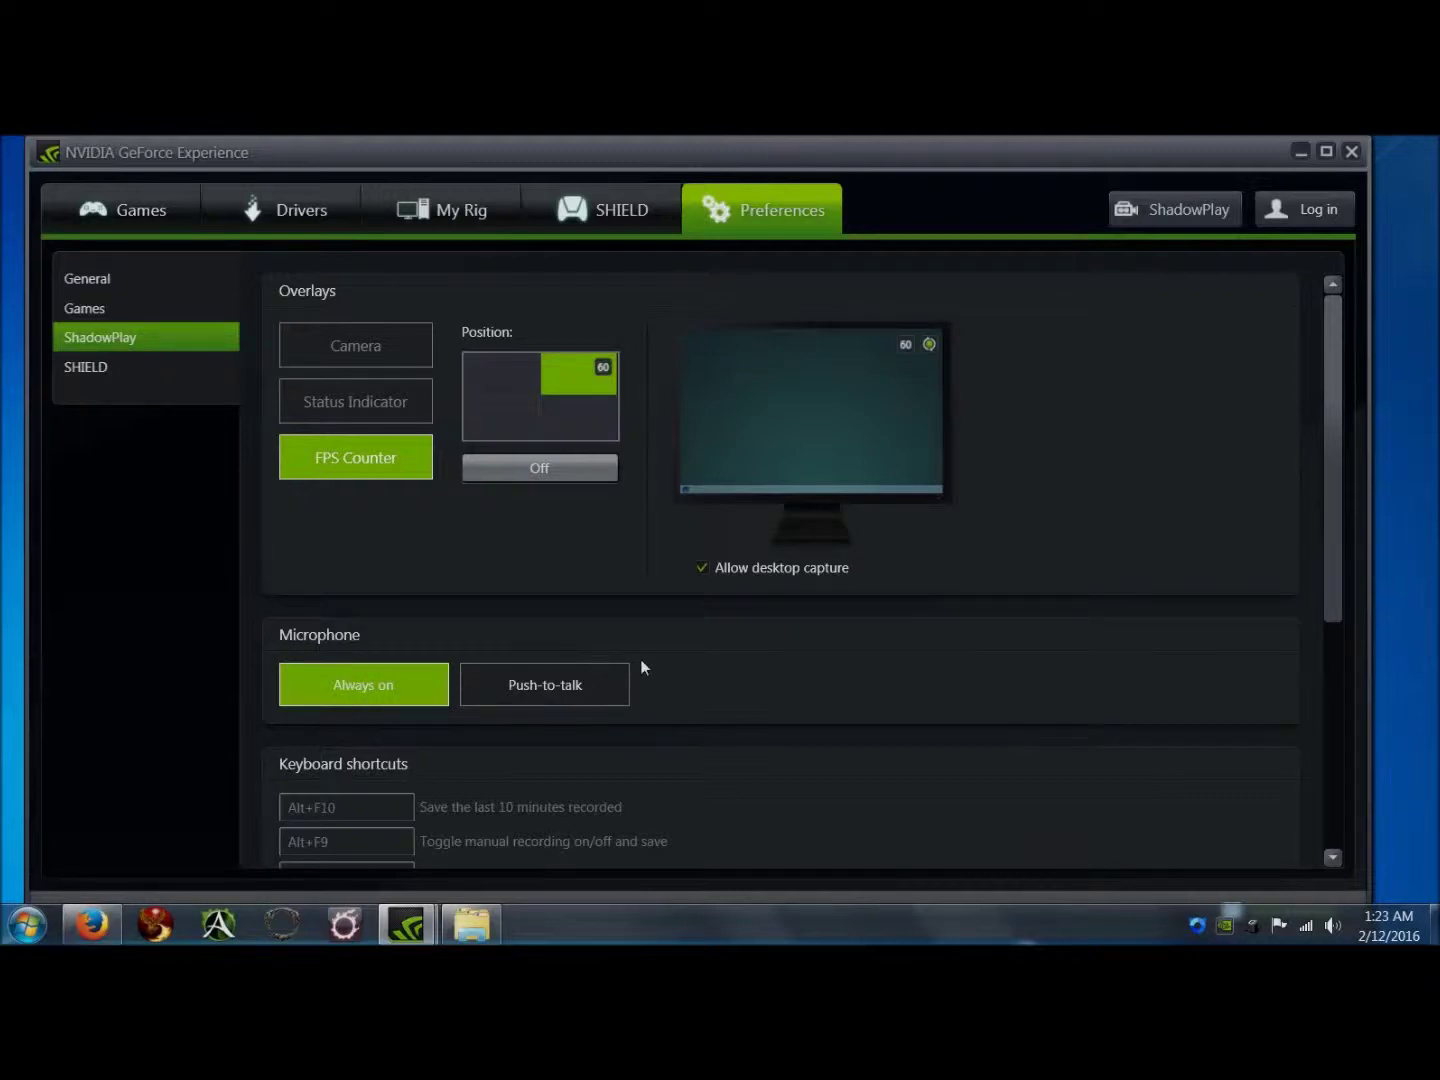
pyautogui.scroll(-3, 665, 673)
pyautogui.scroll(-1, 471, 737)
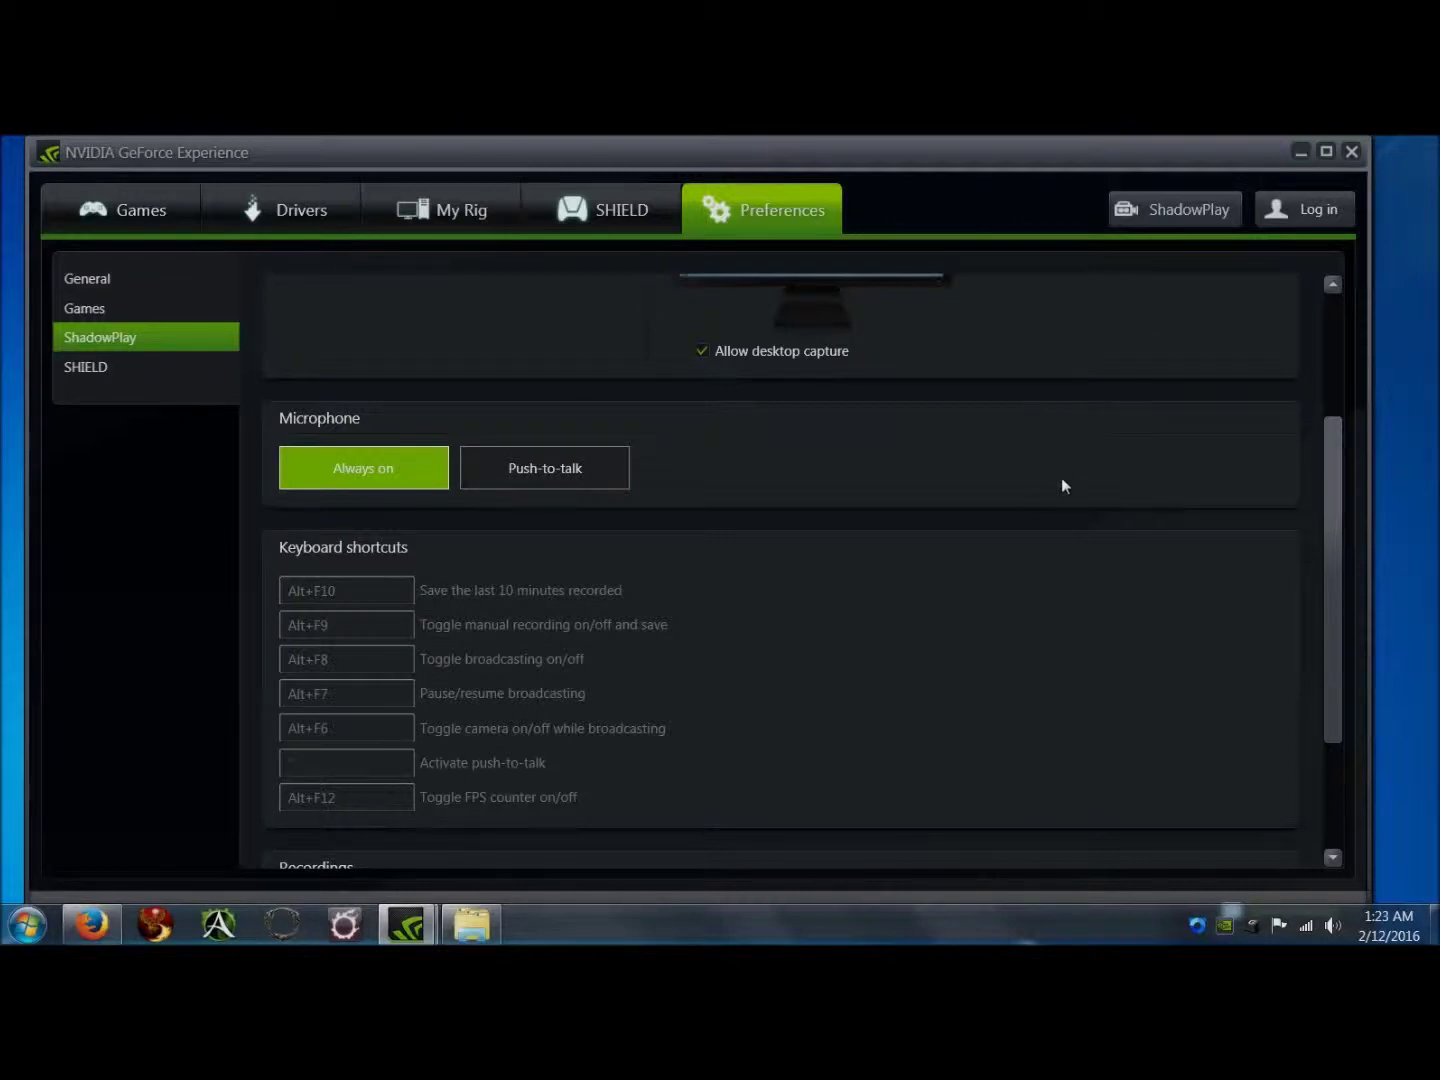
pyautogui.scroll(1, 1062, 486)
pyautogui.scroll(1, 1063, 486)
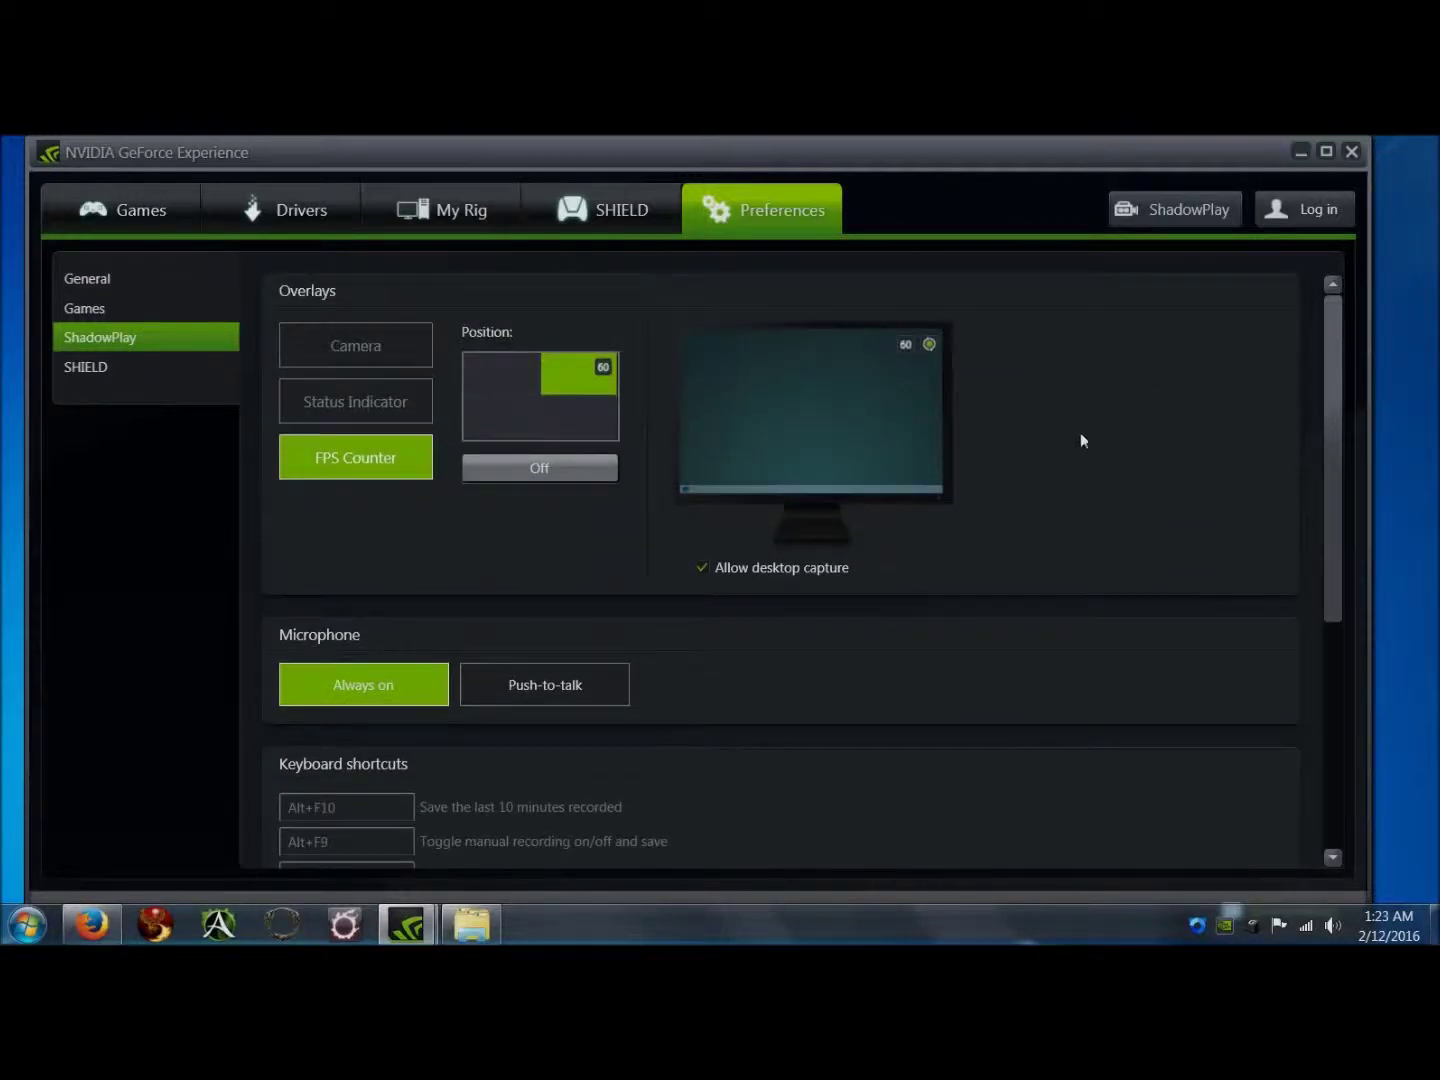
pyautogui.click(1301, 152)
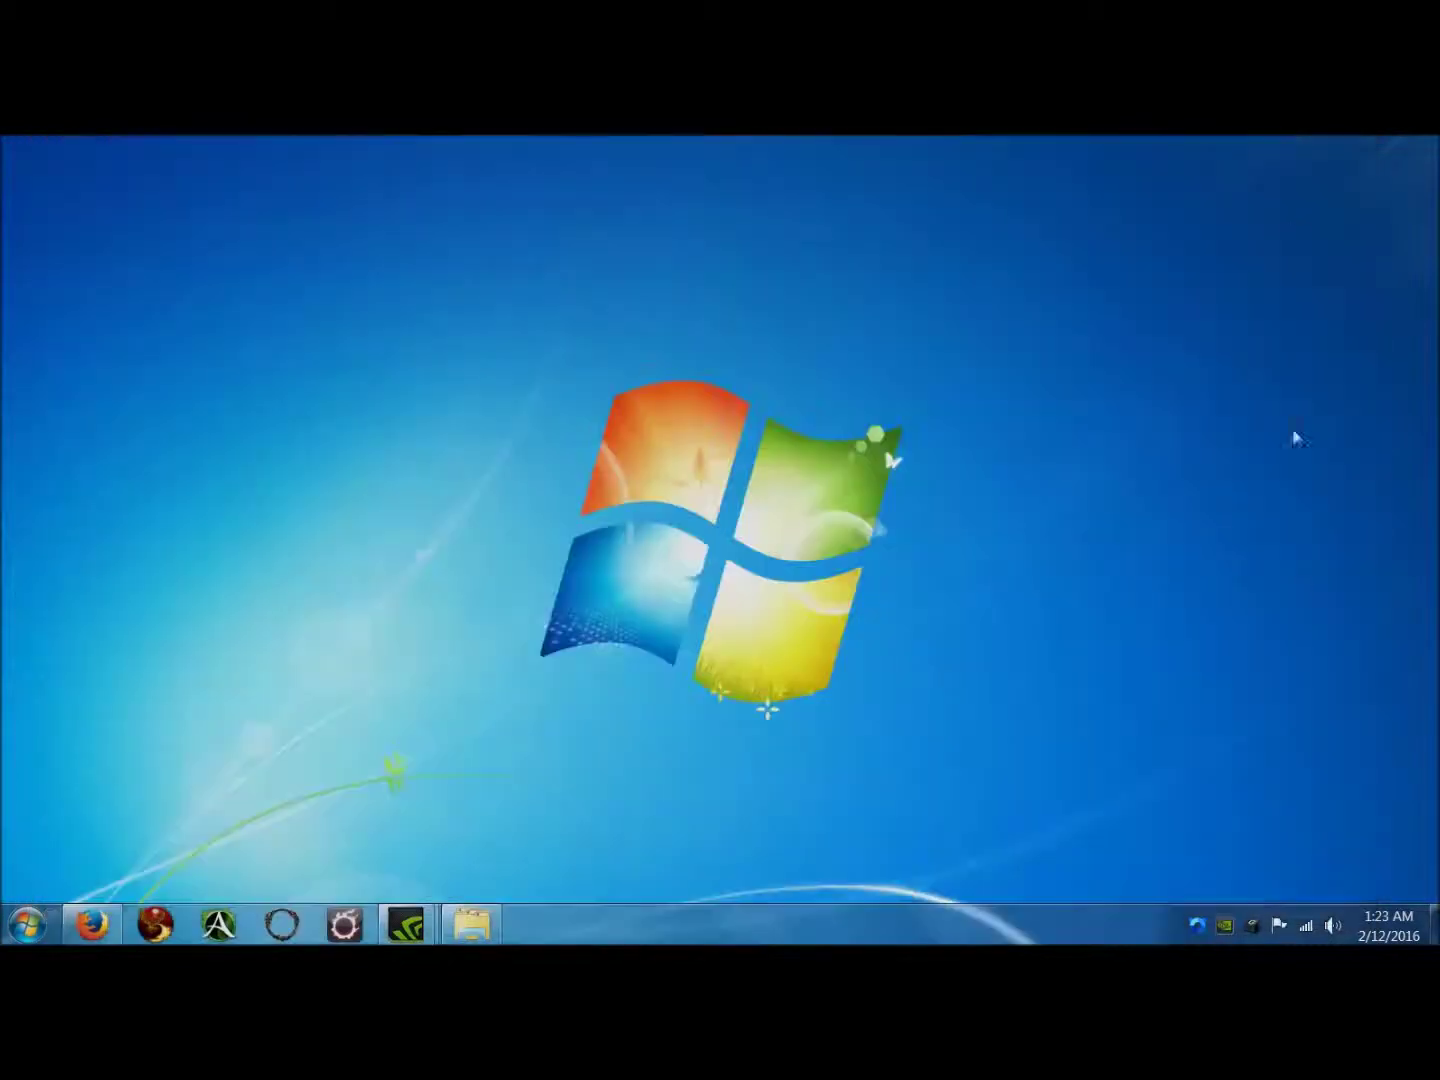
# - Open the recording devices list, select the Logitech G35 Headset microphone, and centre the dialog
pyautogui.rightClick(1335, 926)
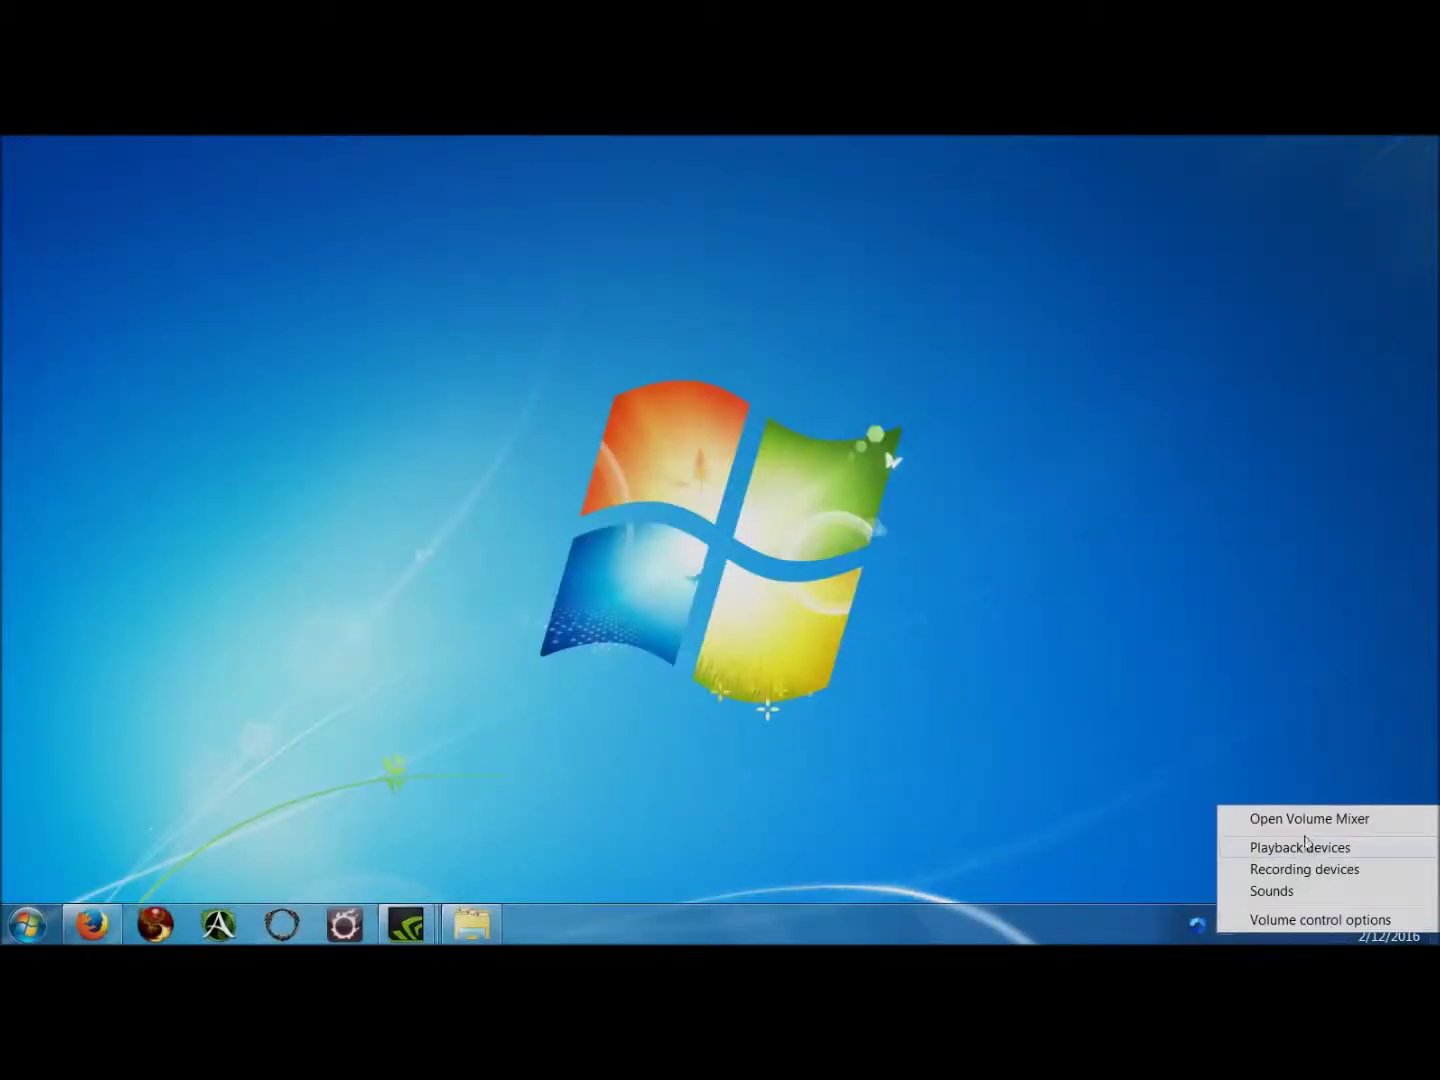
pyautogui.click(1289, 870)
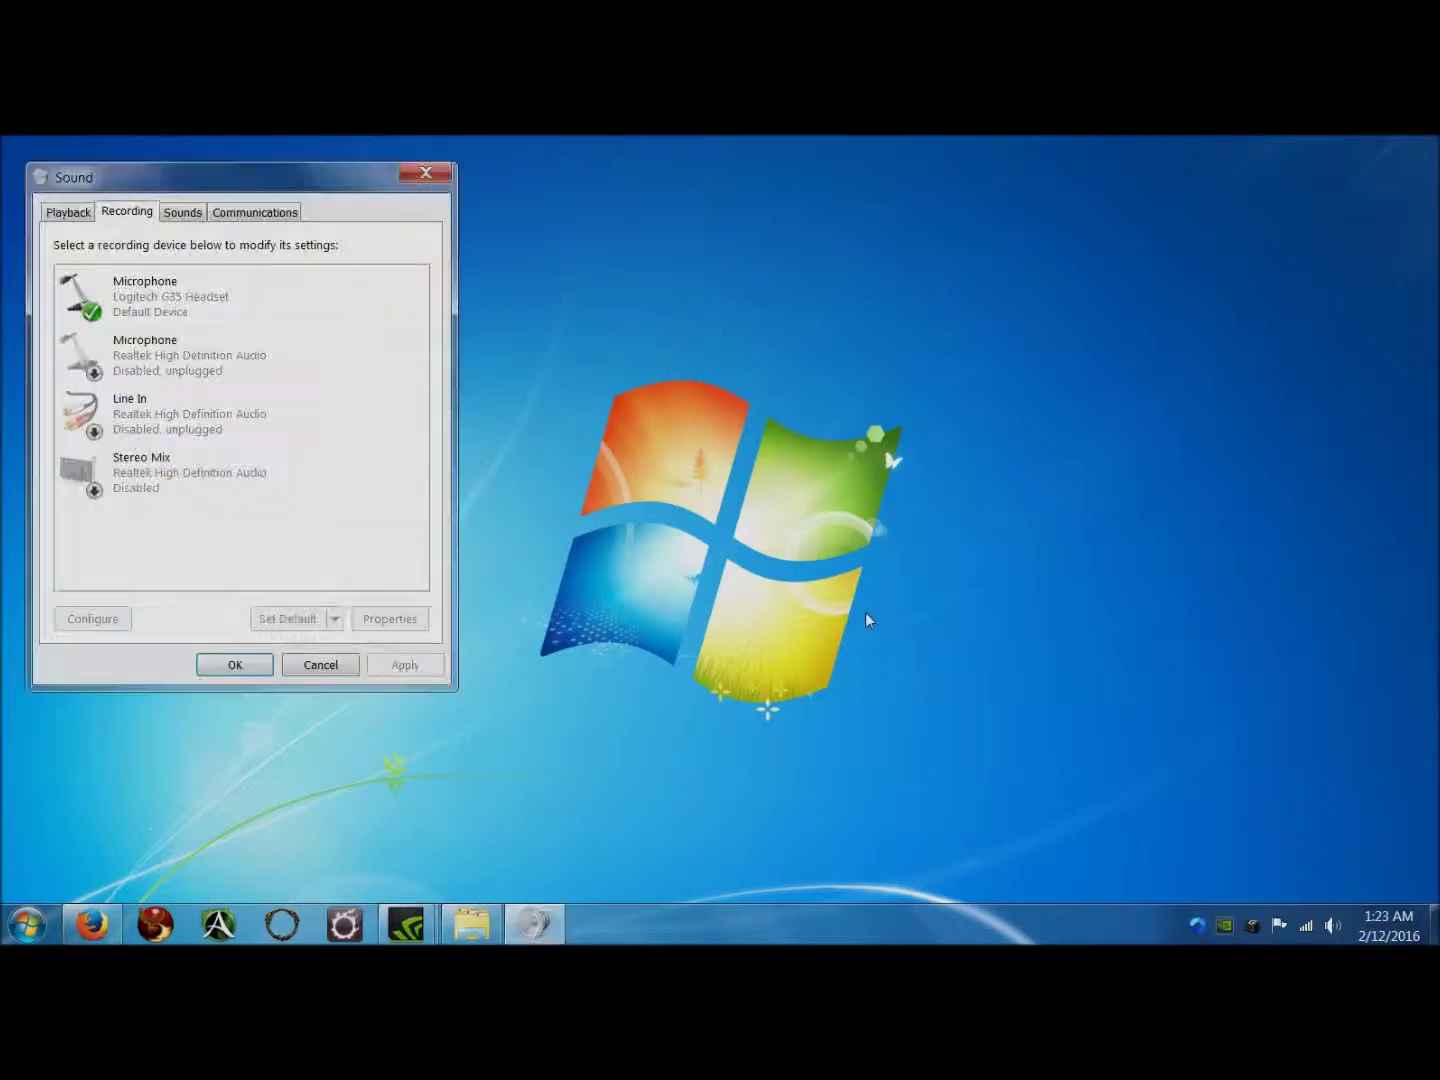
pyautogui.click(136, 301)
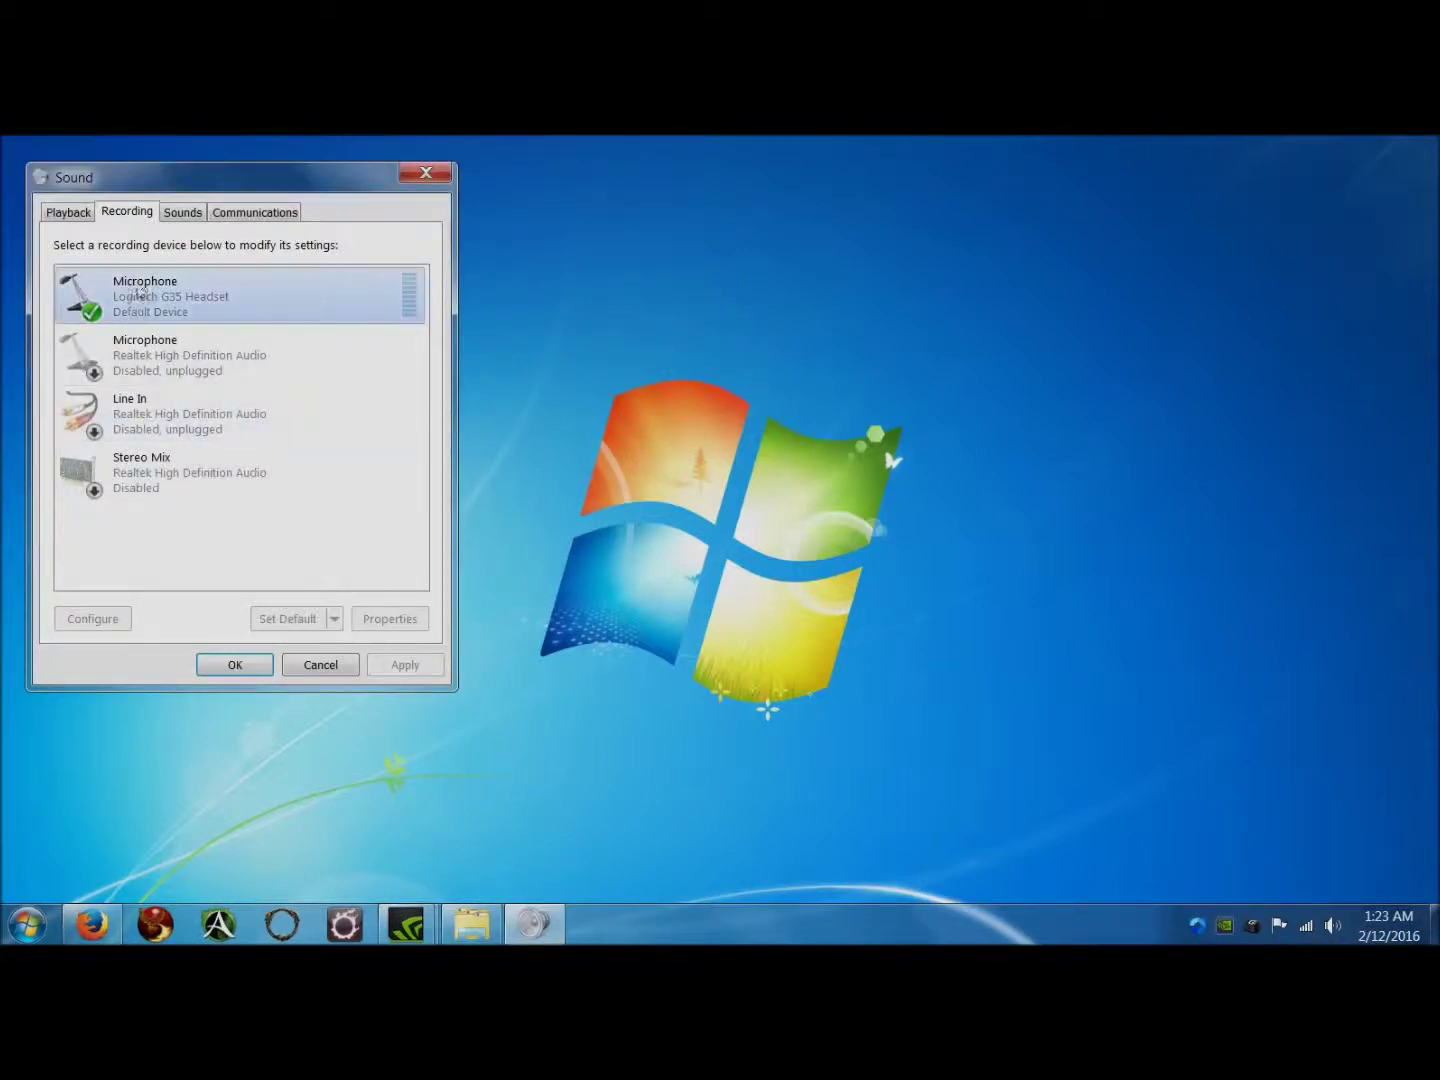
pyautogui.moveTo(215, 180); pyautogui.dragTo(641, 223)
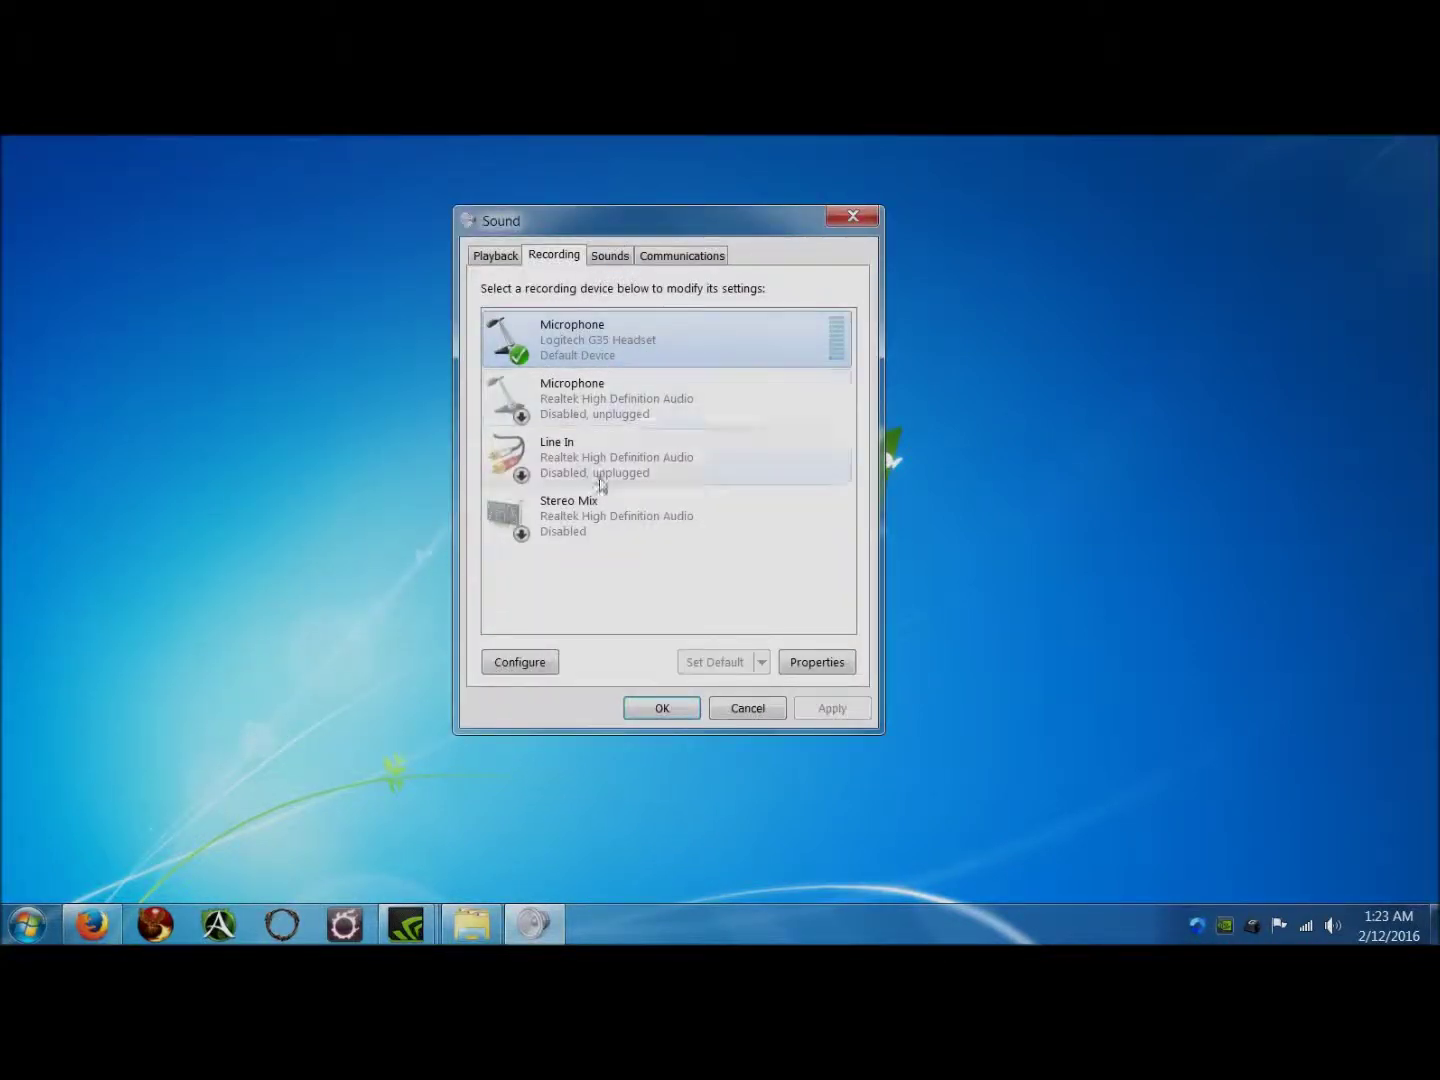
# - Check the Stereo Mix, Line In and Realtek microphone statuses, then view playback devices
pyautogui.click(589, 519)
pyautogui.click(620, 460)
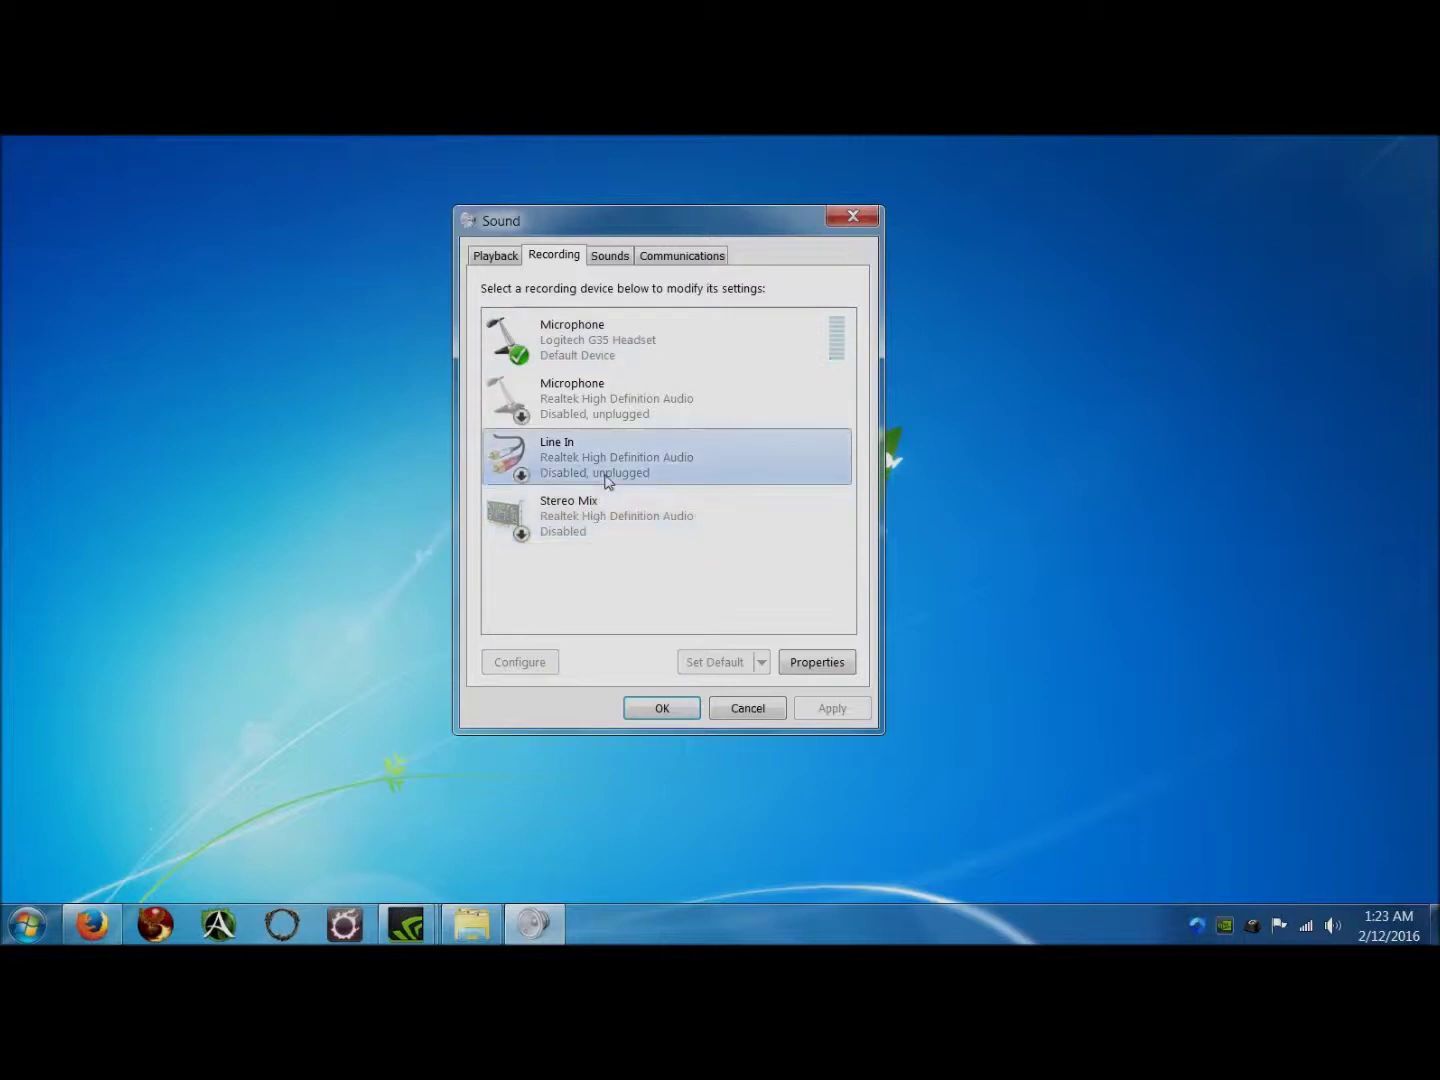
pyautogui.click(618, 405)
pyautogui.click(617, 498)
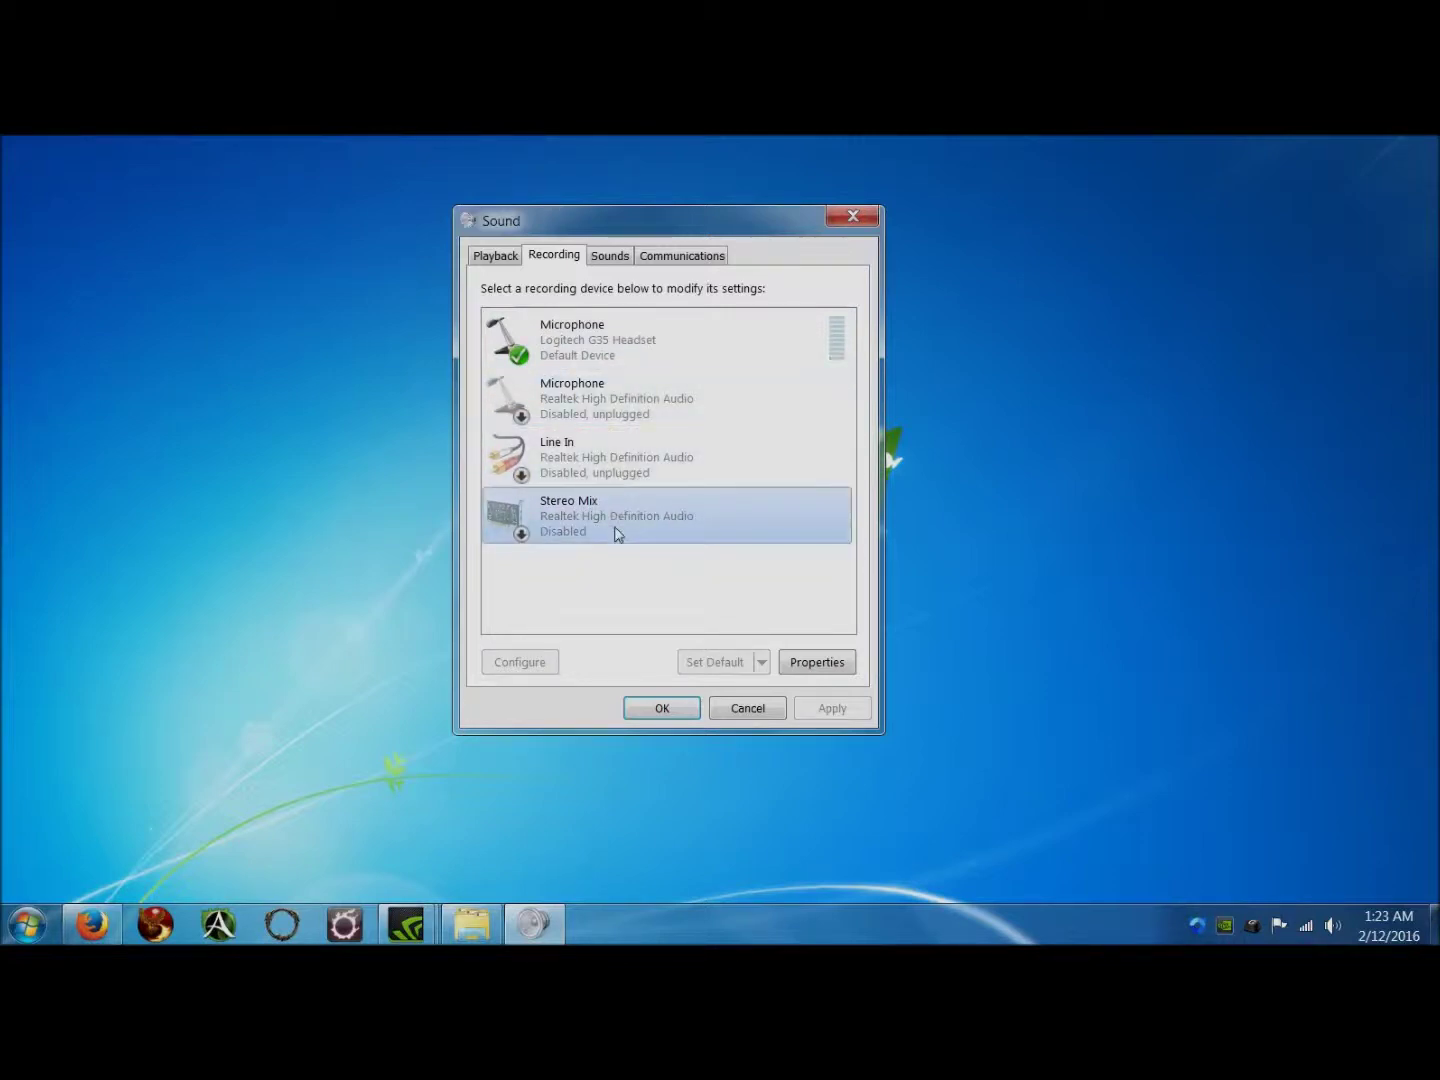
pyautogui.click(616, 462)
pyautogui.click(616, 405)
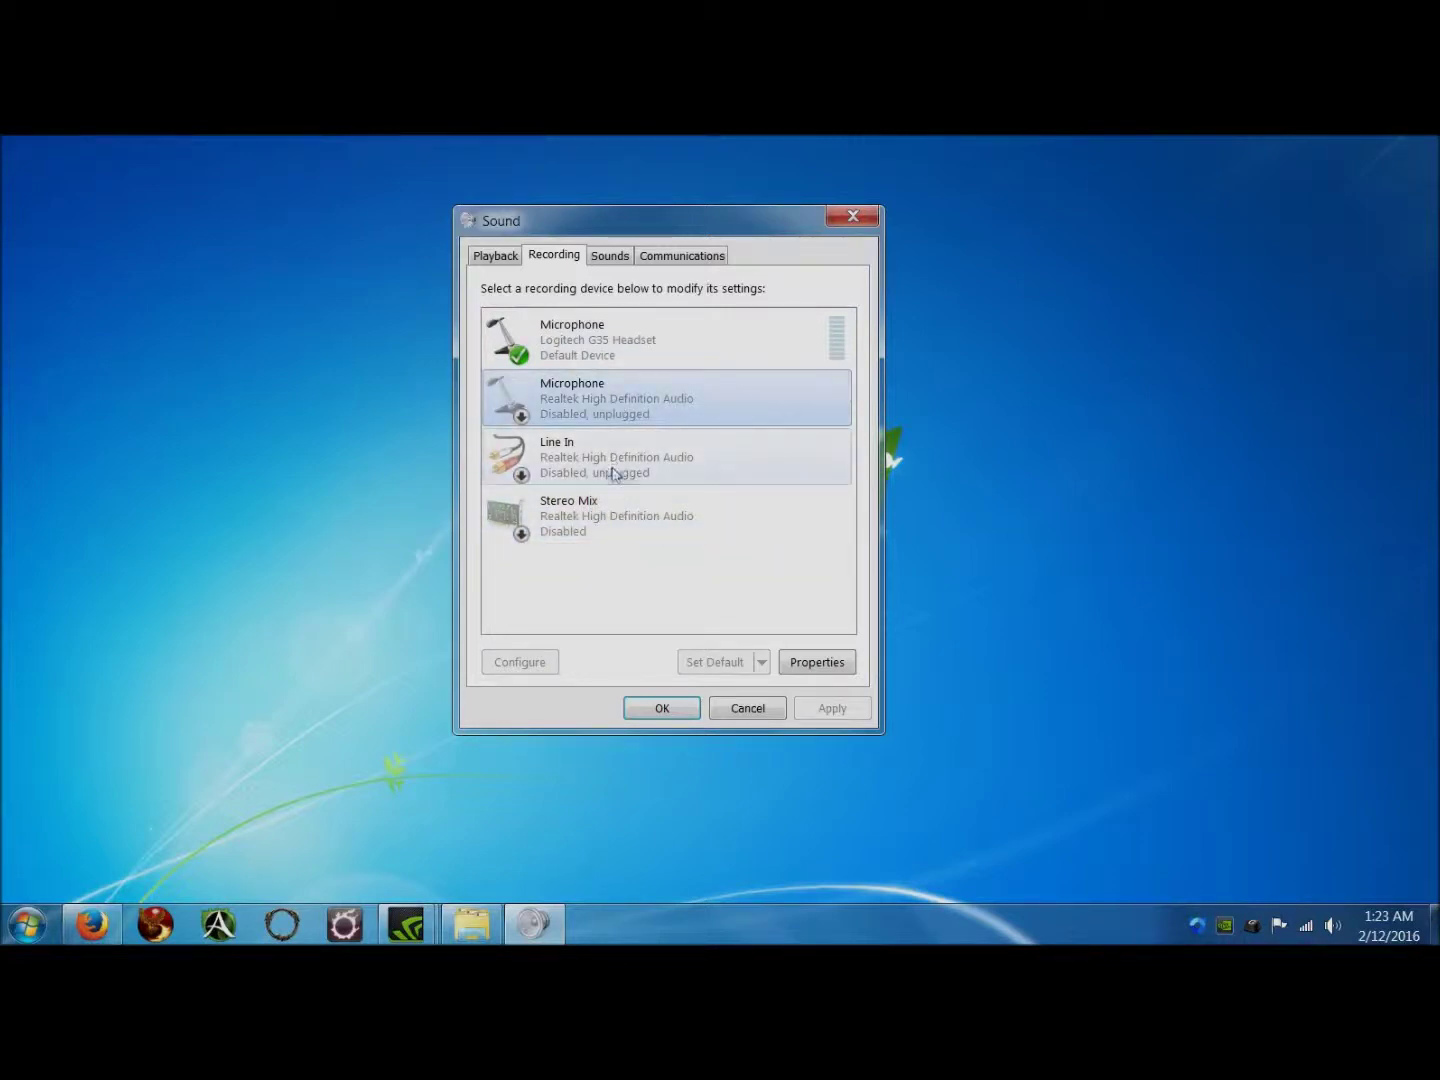
pyautogui.click(614, 468)
pyautogui.click(605, 517)
pyautogui.click(616, 455)
pyautogui.click(589, 408)
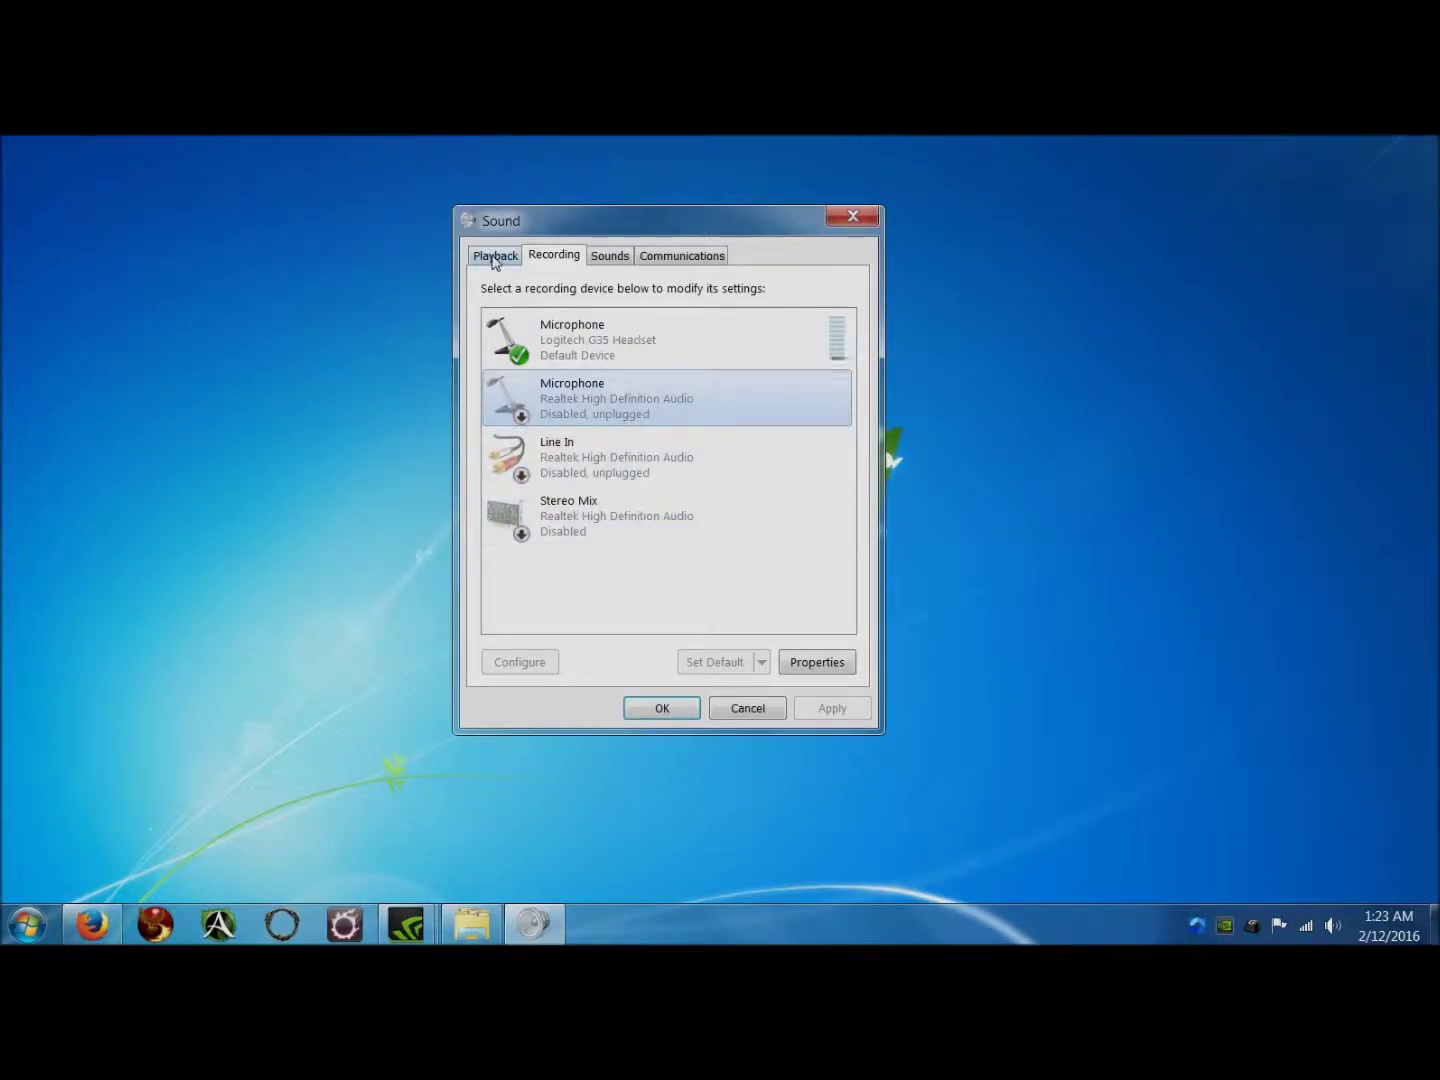
pyautogui.click(493, 257)
# - Select the G35 headset speakers and review the Recording, Sounds and Communications tabs
pyautogui.click(603, 355)
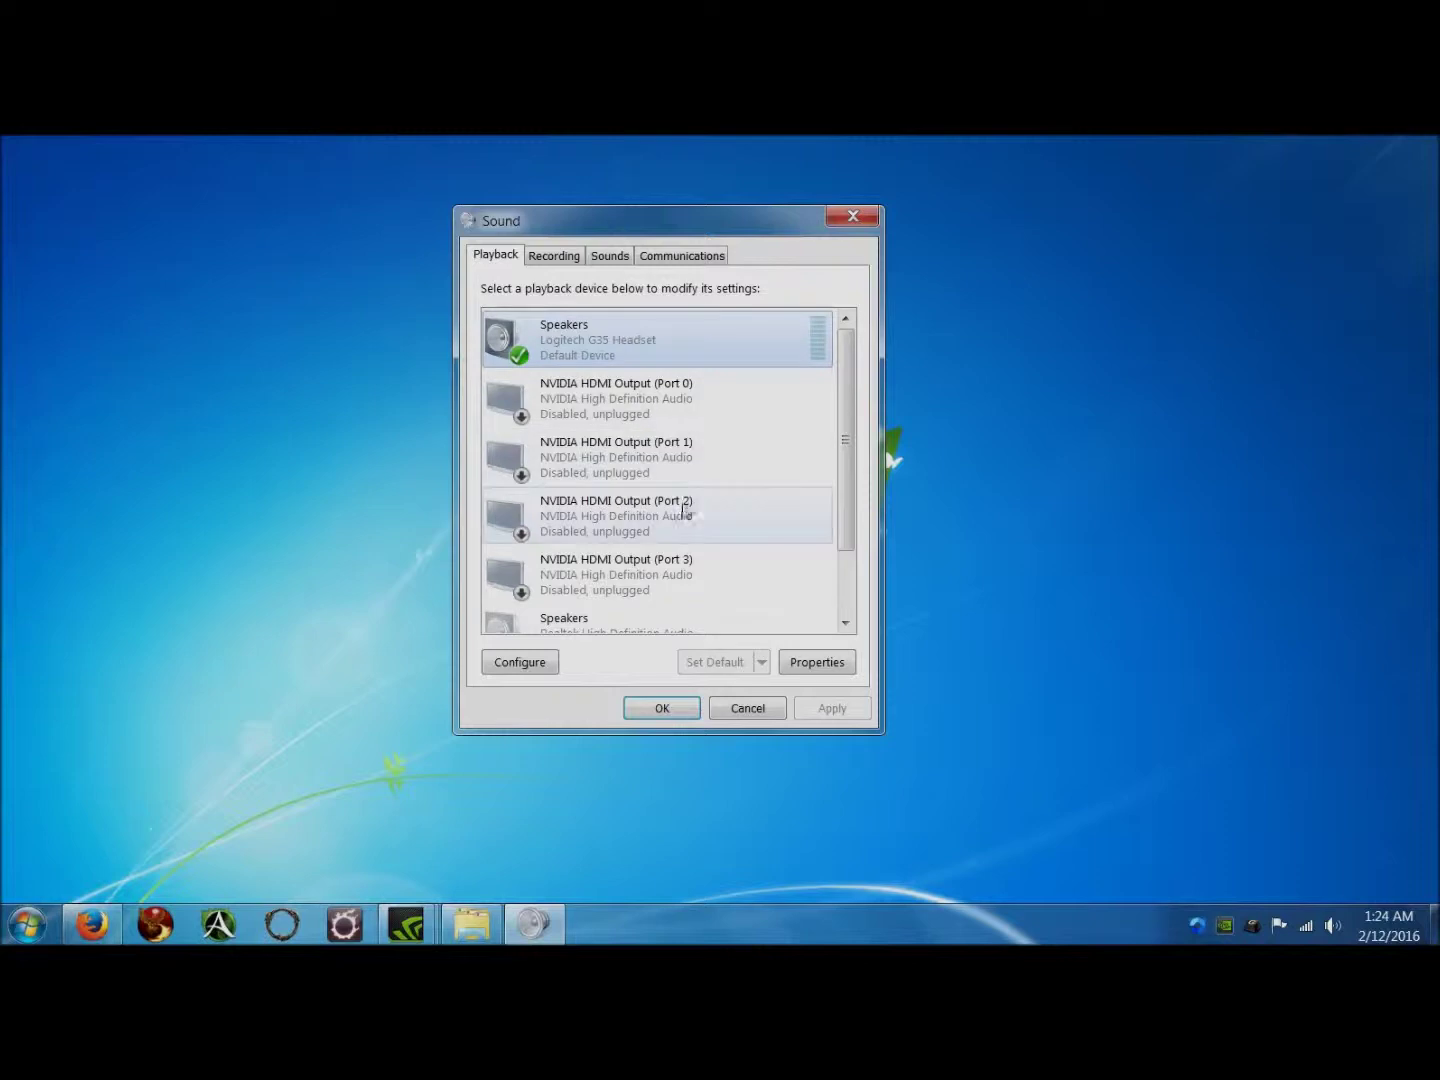
pyautogui.scroll(-1, 668, 521)
pyautogui.scroll(-1, 658, 565)
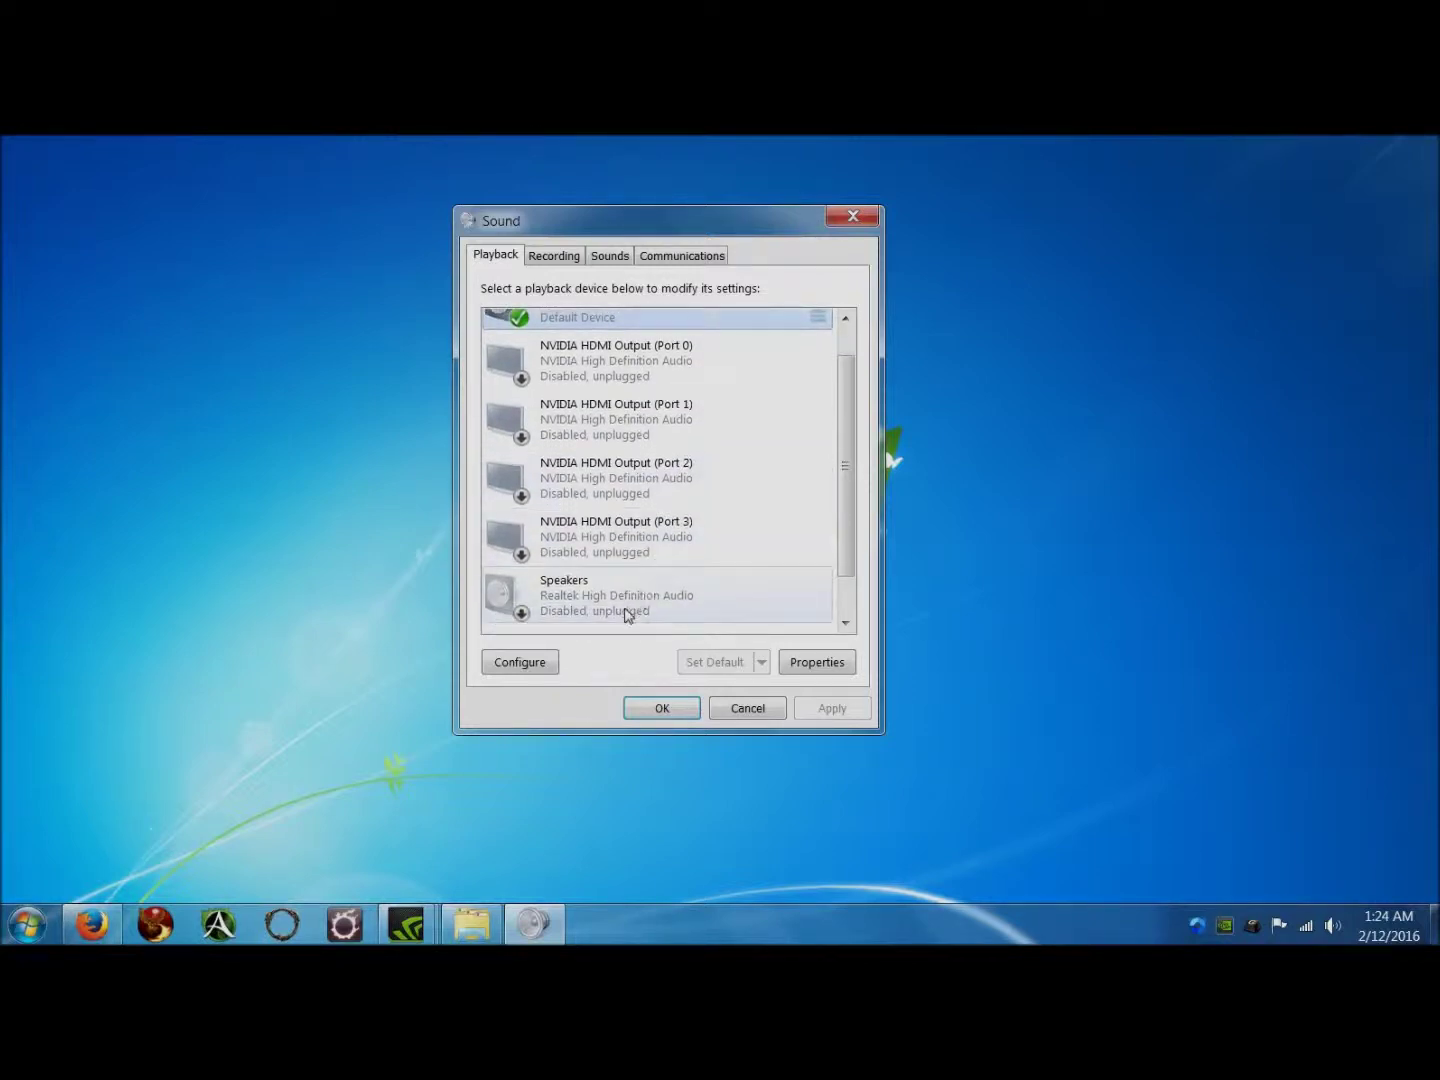
pyautogui.scroll(1, 652, 512)
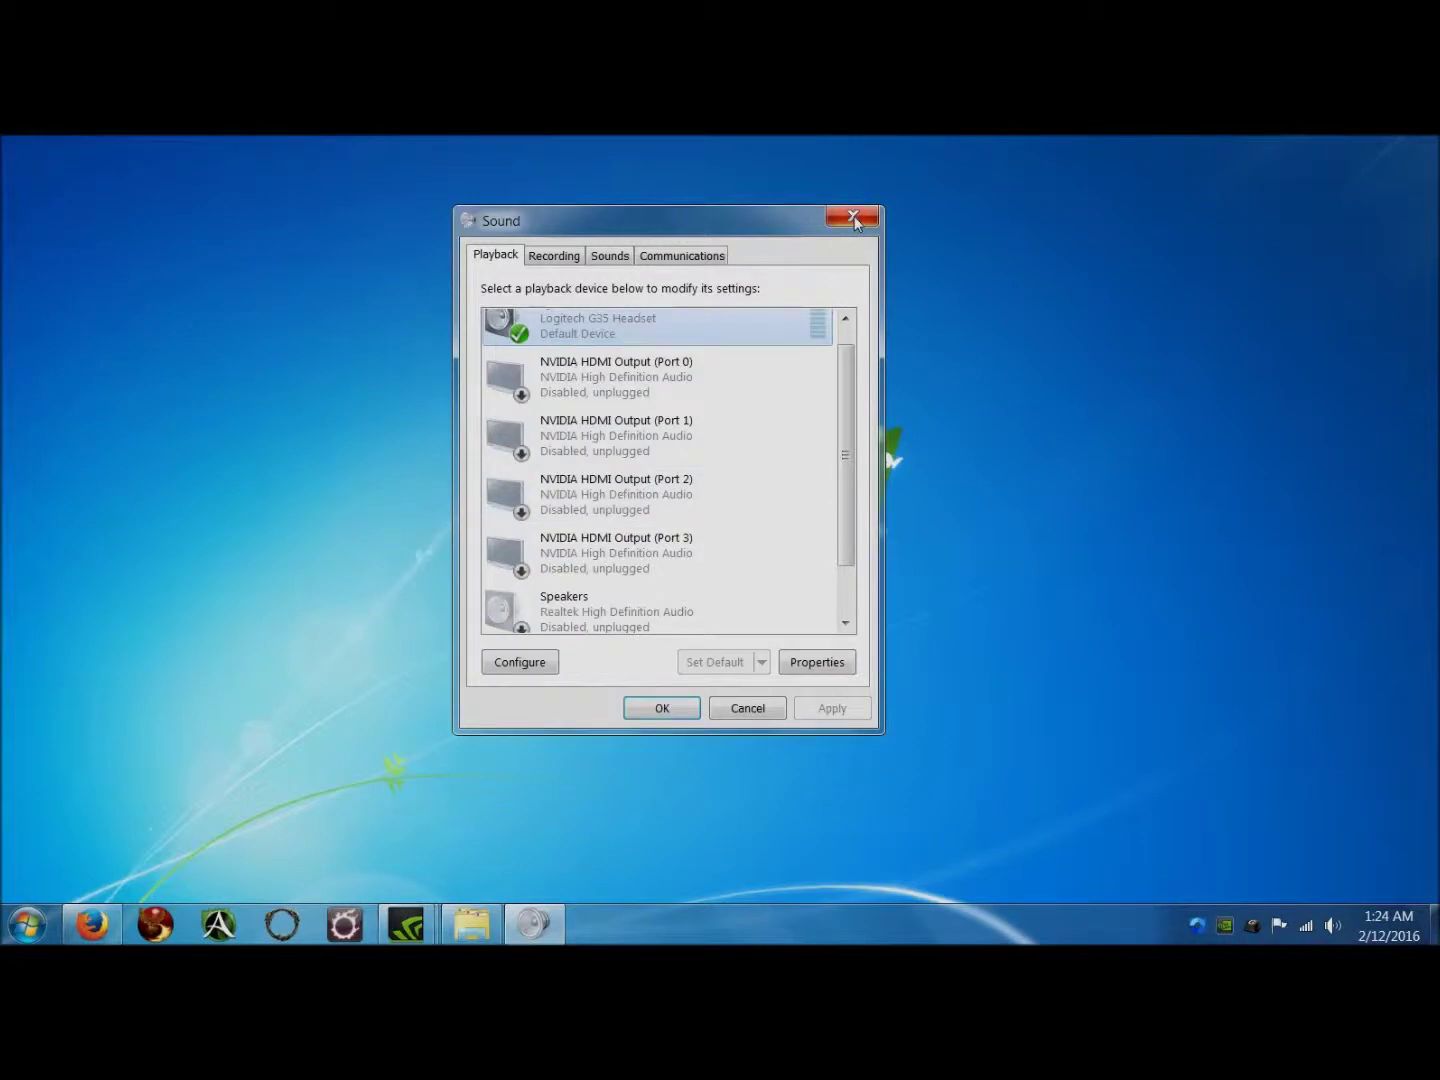
pyautogui.click(565, 259)
pyautogui.click(606, 257)
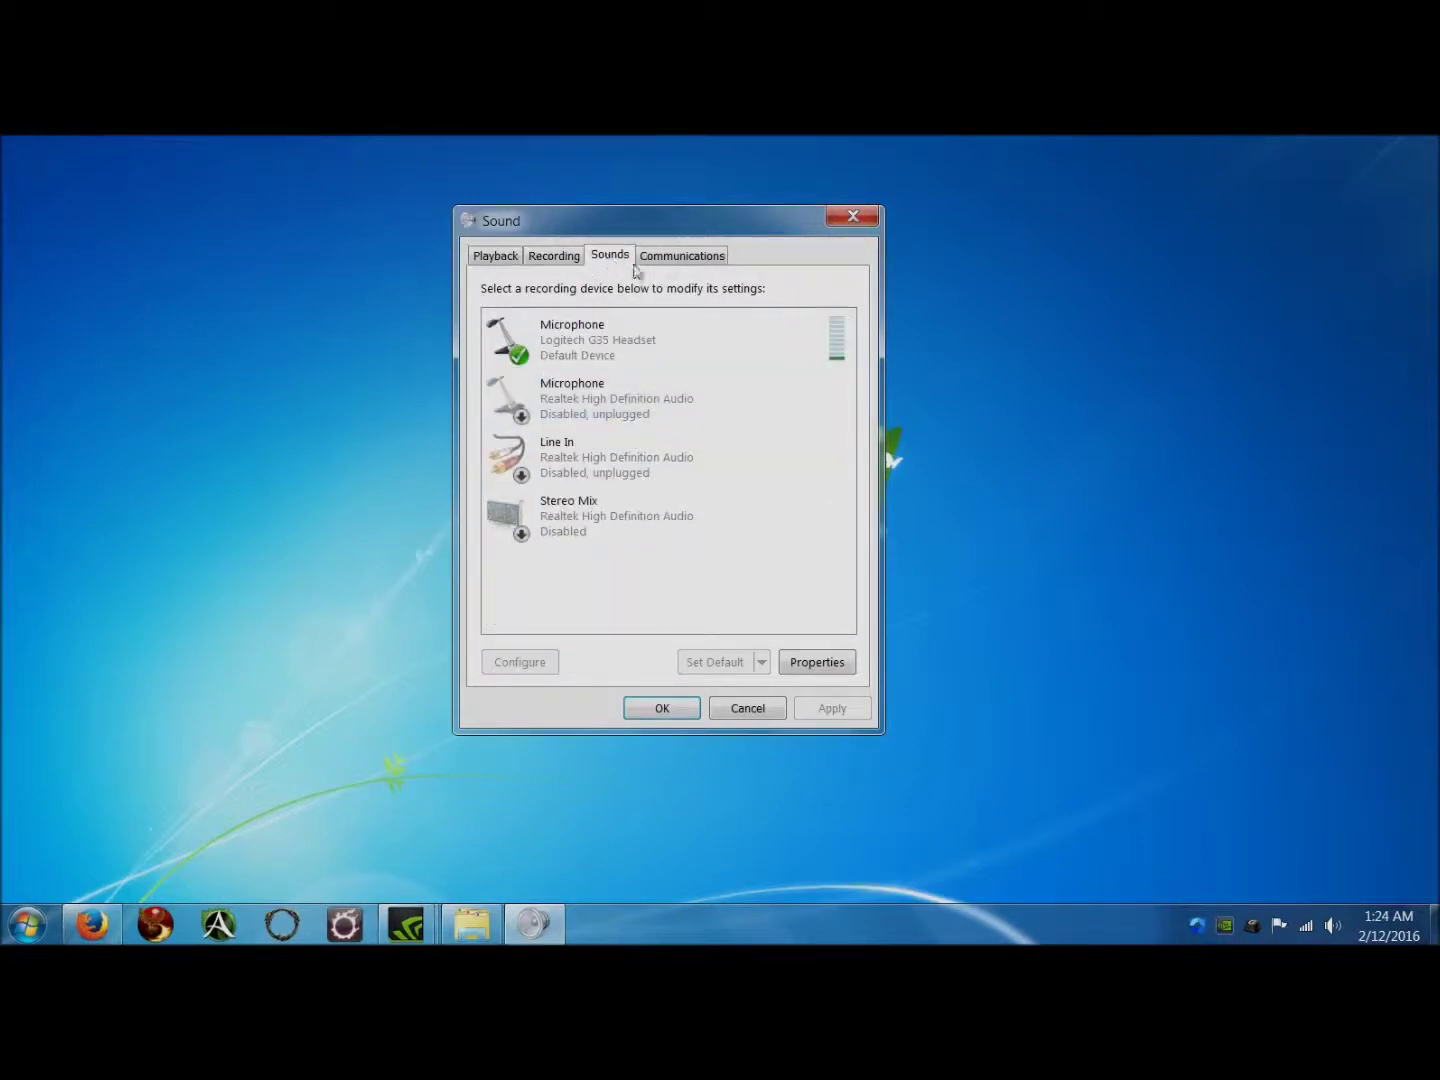
pyautogui.click(694, 260)
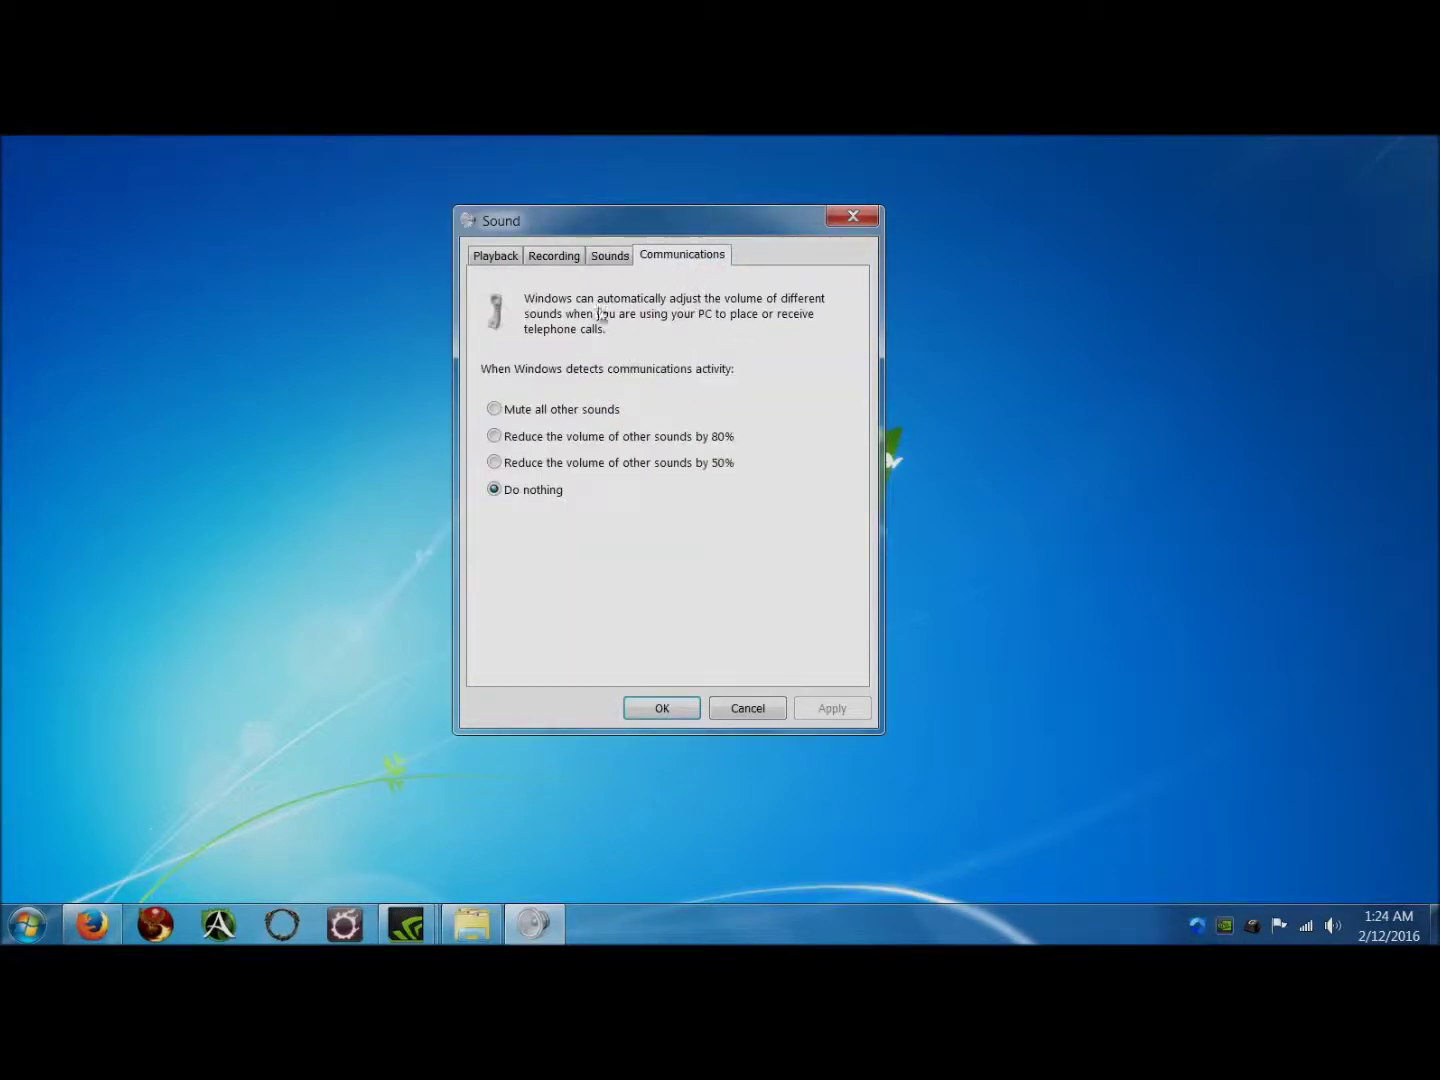
# - Open the Logitech G35 headset microphone's properties at its Listen settings
pyautogui.click(556, 256)
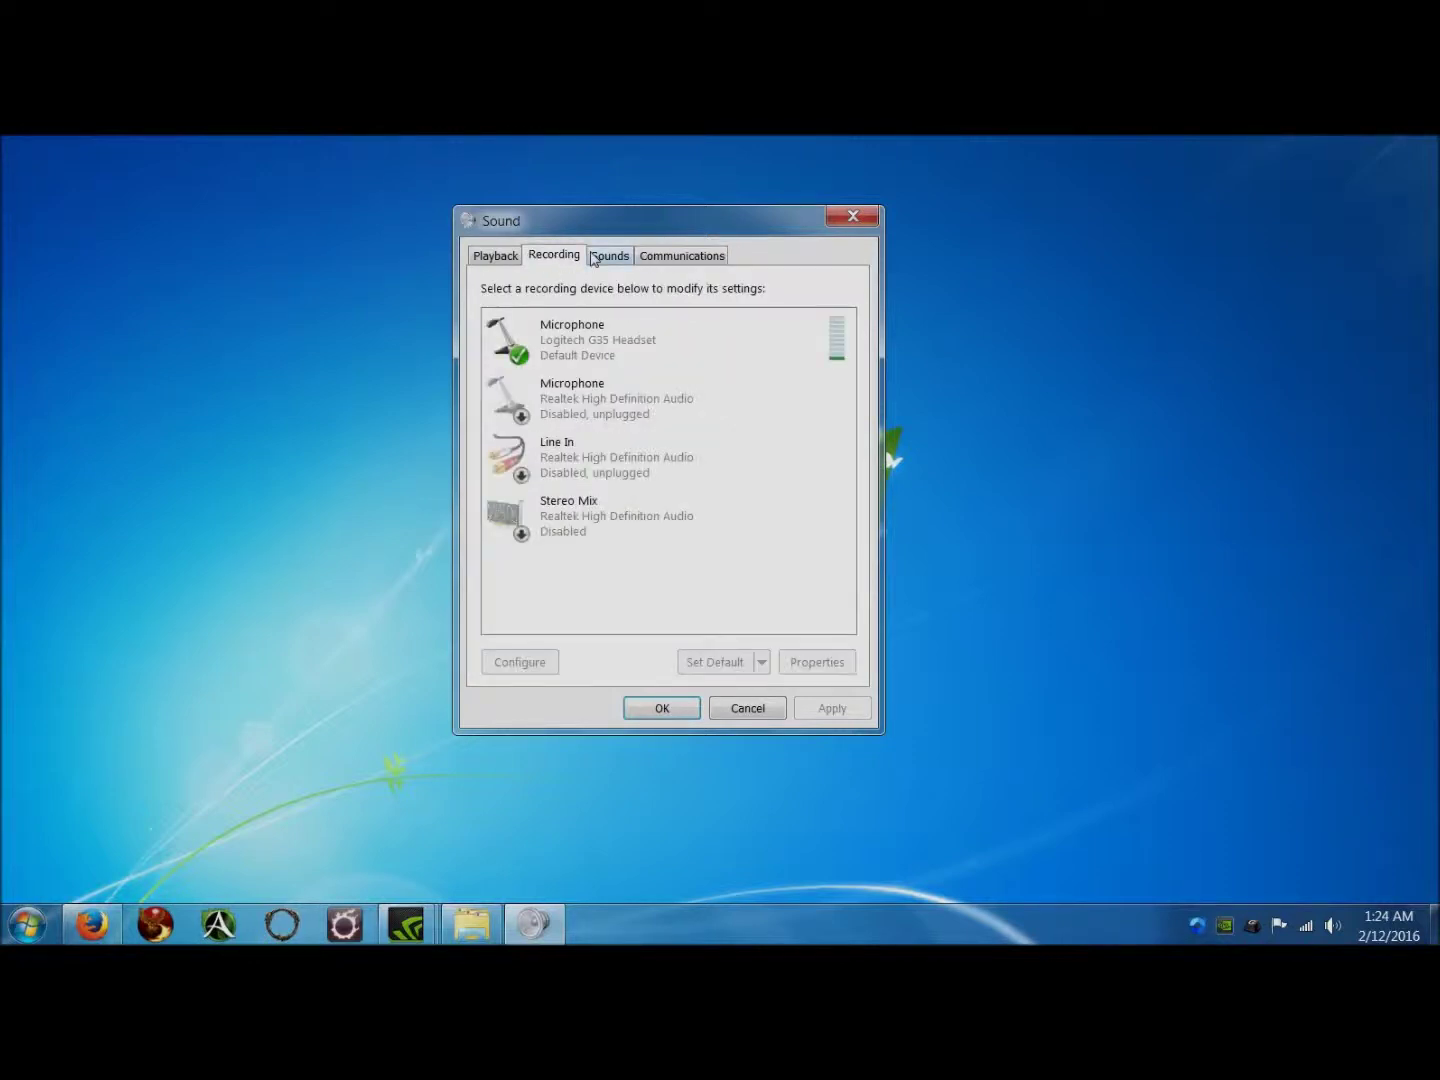
pyautogui.click(588, 337)
pyautogui.click(800, 664)
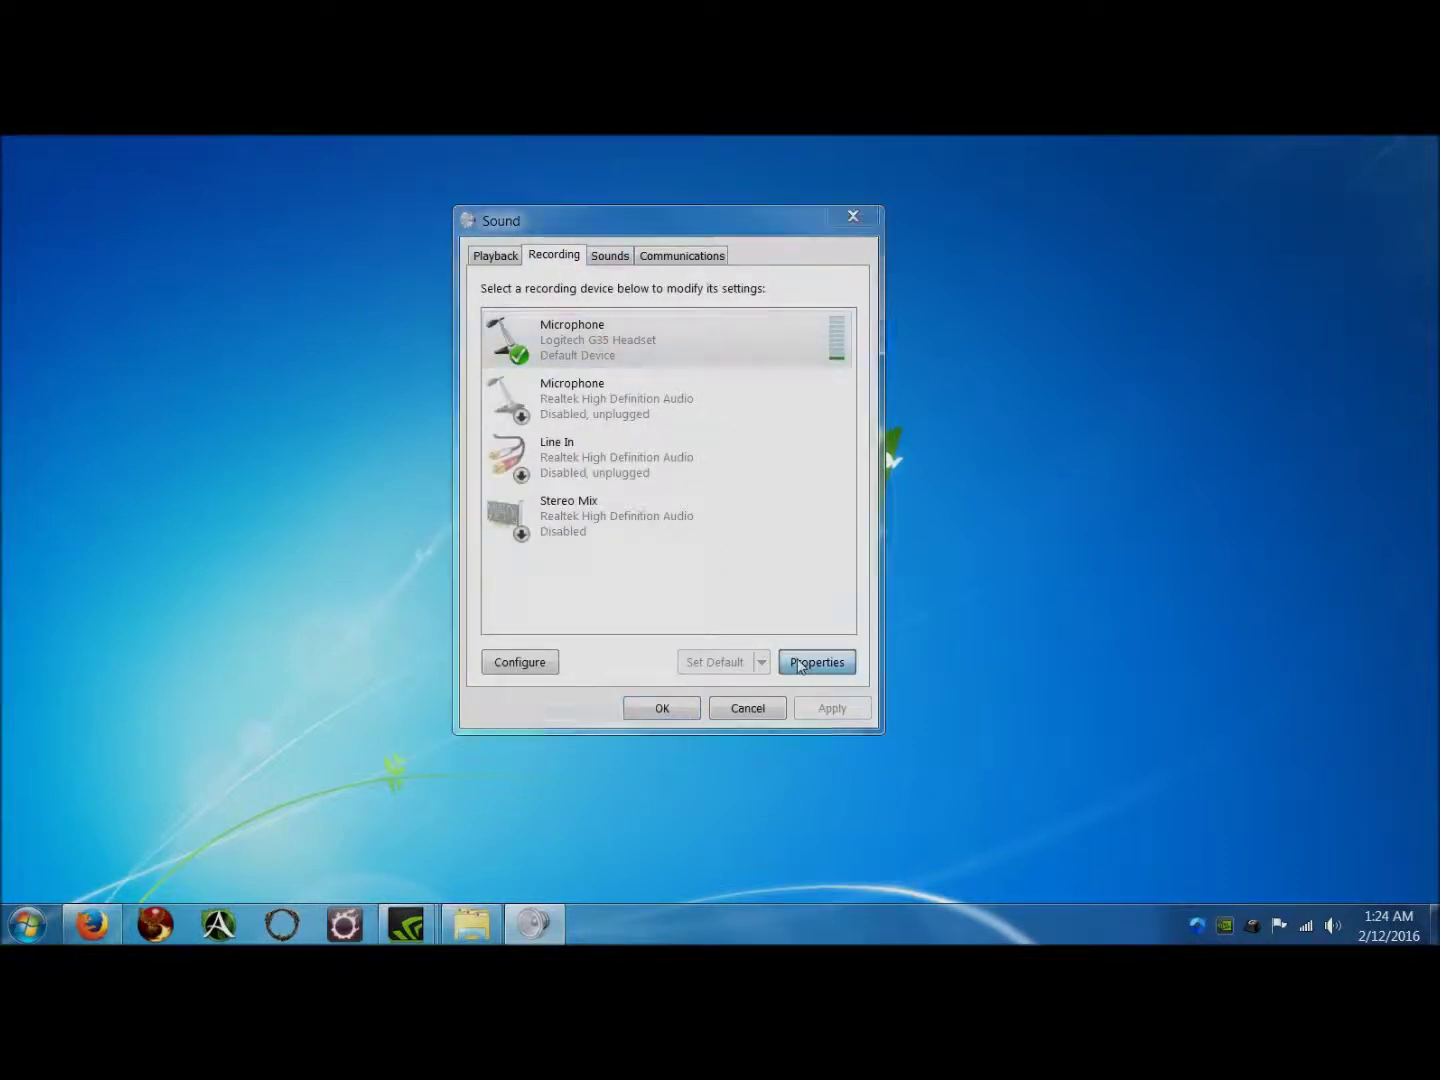
pyautogui.click(578, 337)
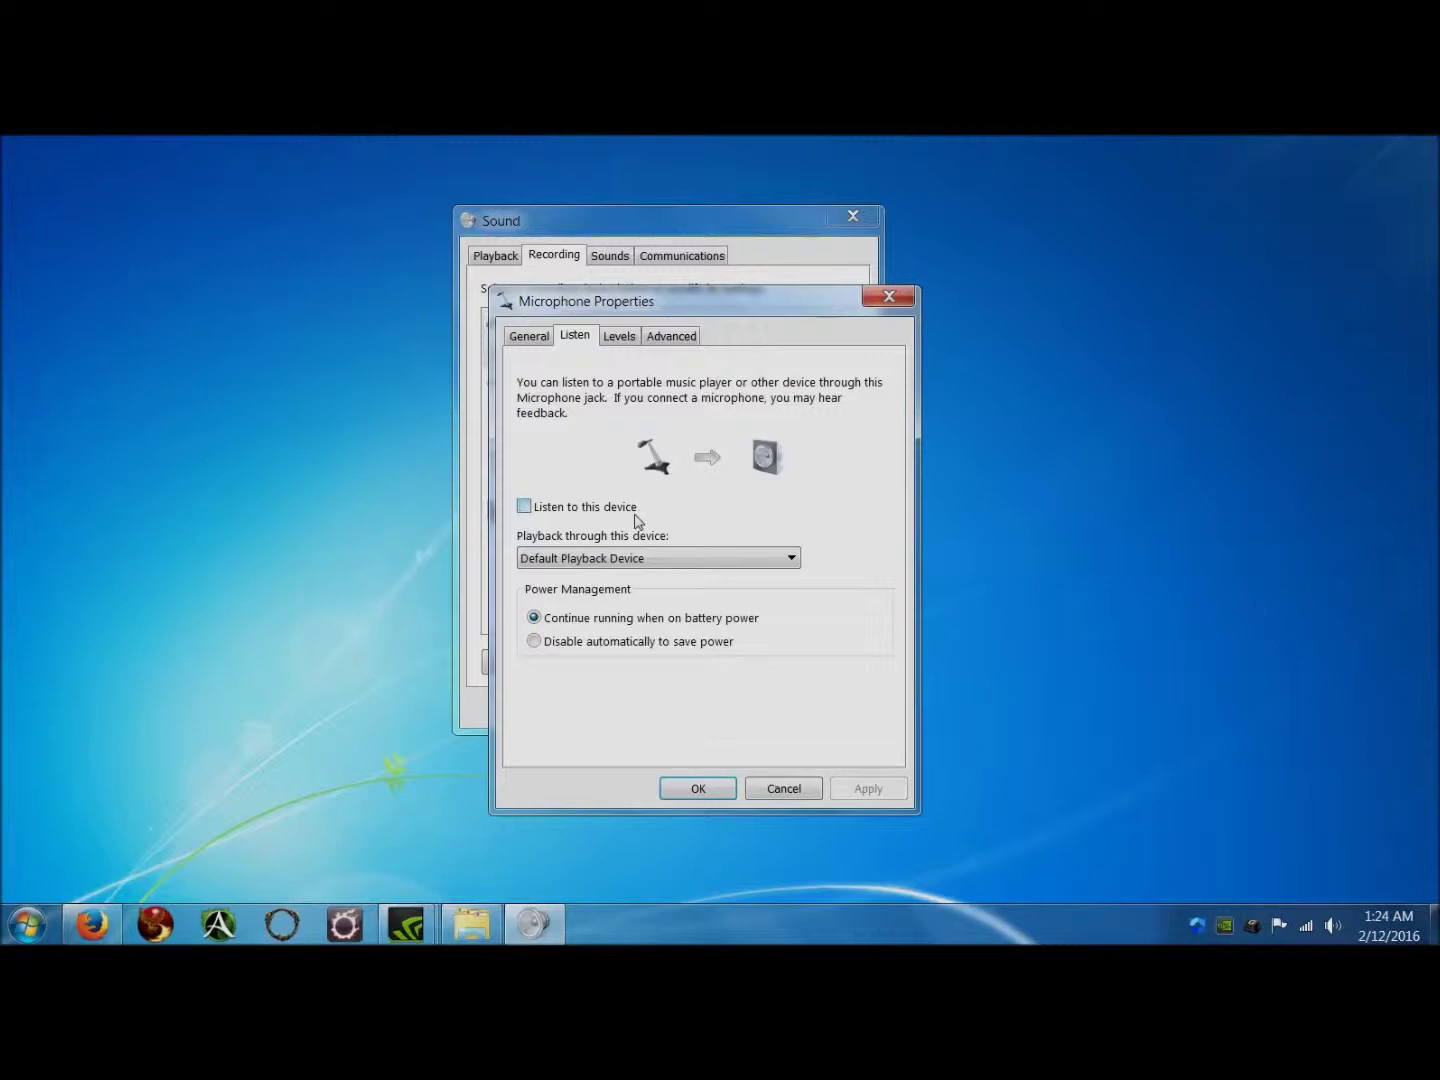
# - Confirm the headset microphone level is +24.0 dB, view Advanced, then close both sound dialogs
pyautogui.click(620, 337)
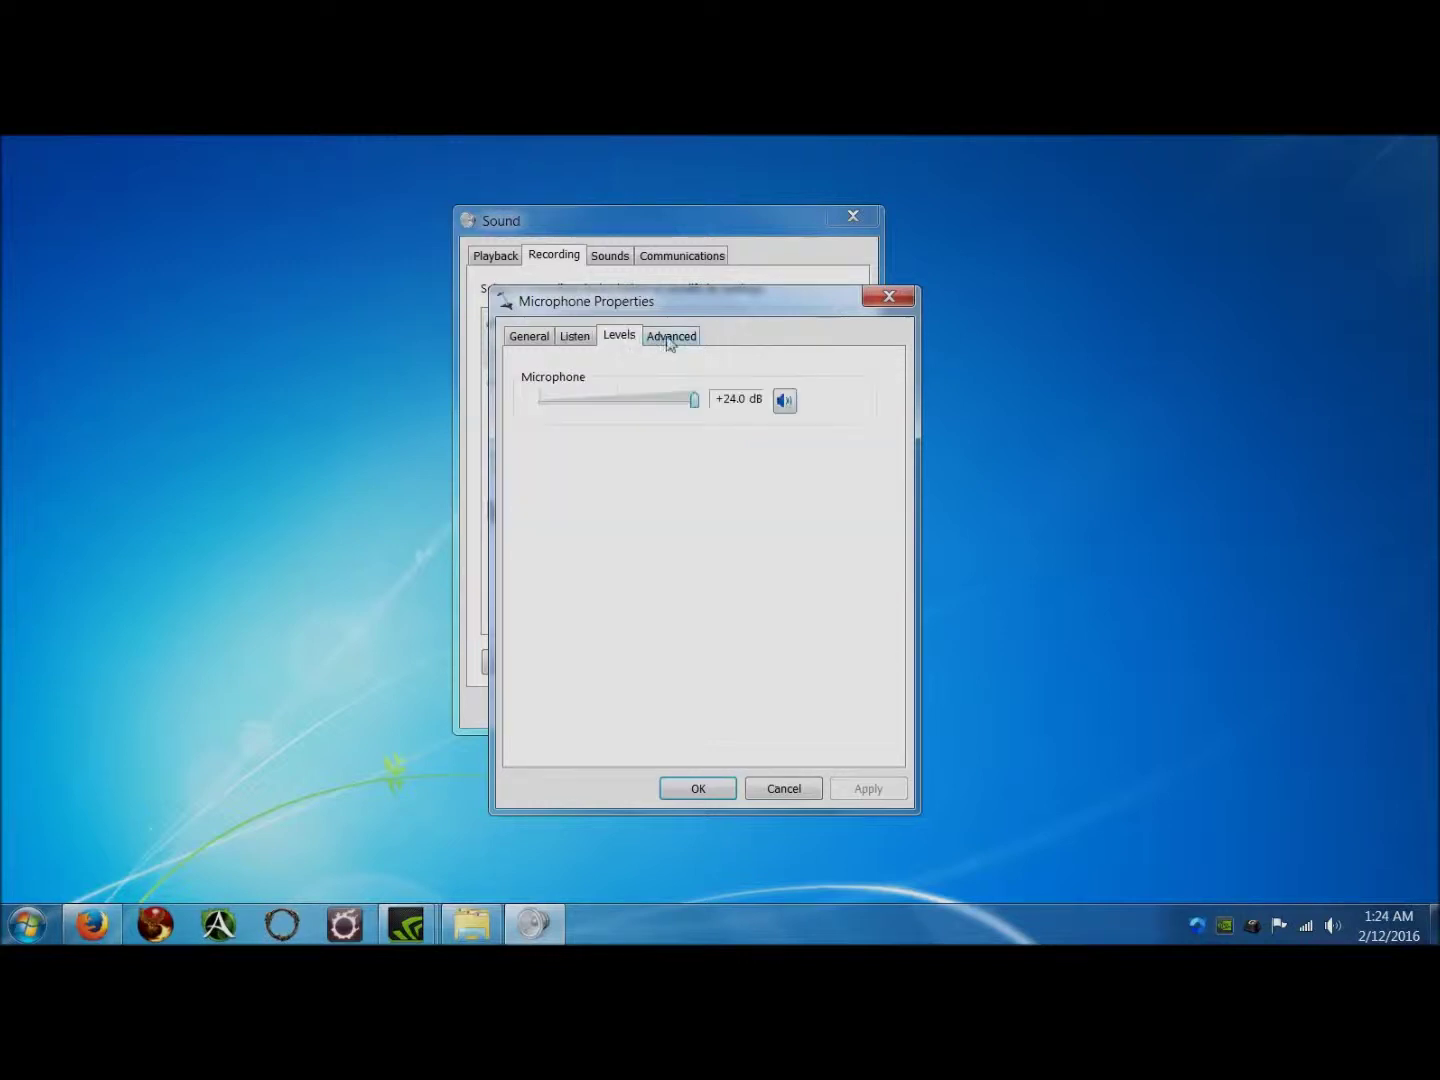
pyautogui.click(633, 341)
pyautogui.click(886, 299)
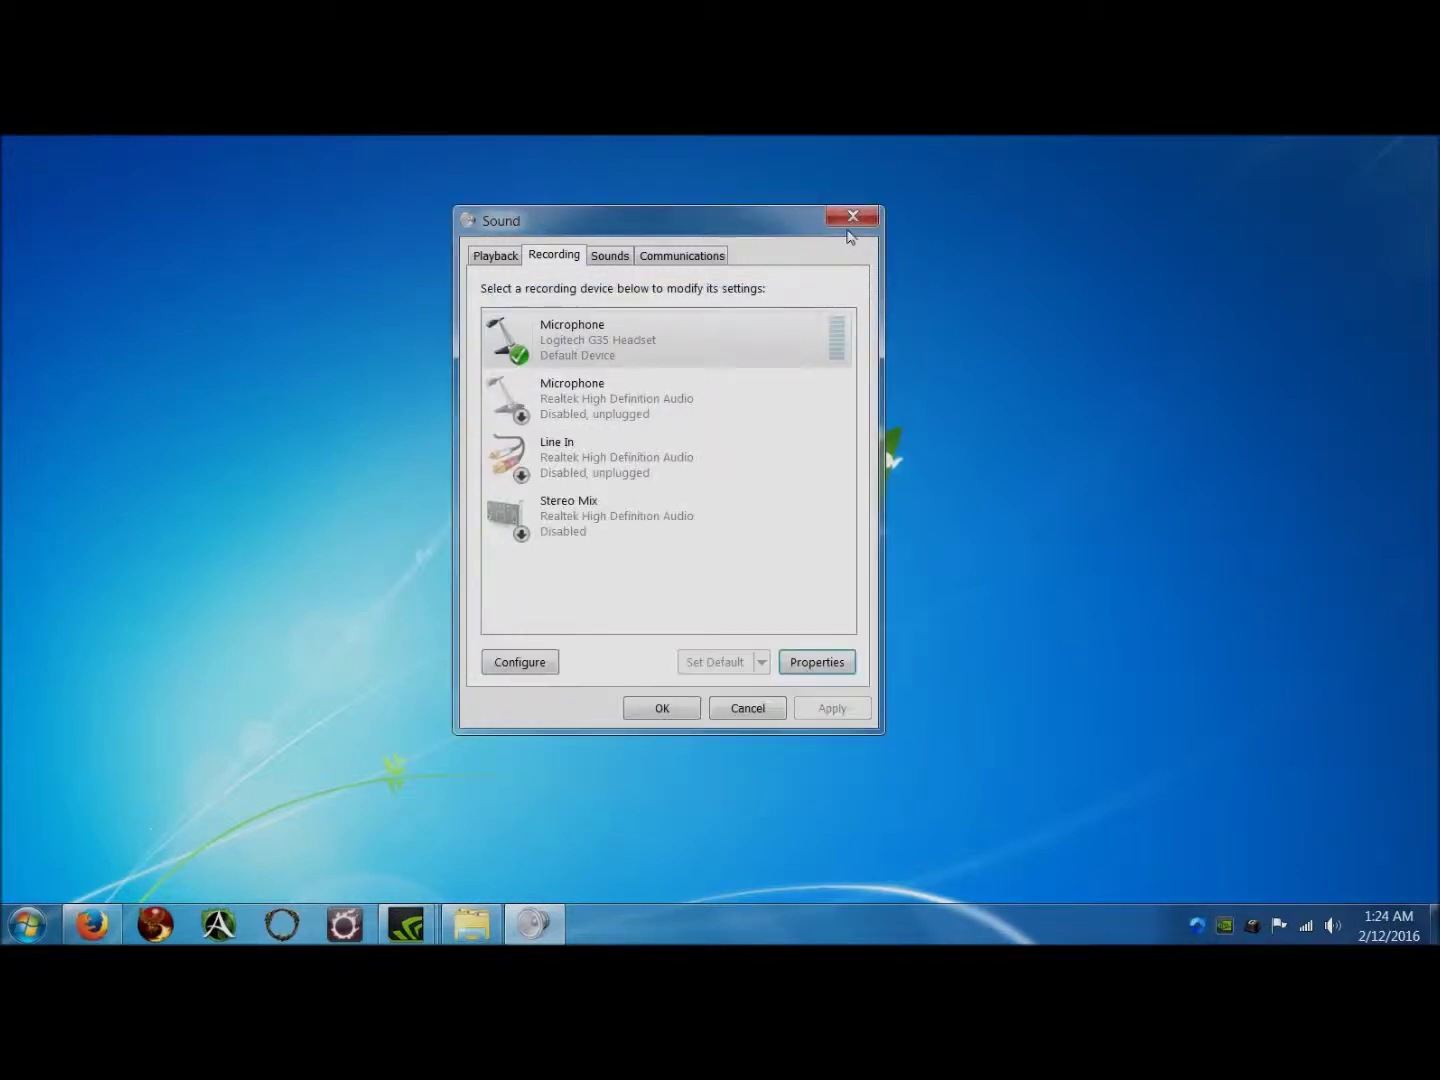
pyautogui.click(851, 218)
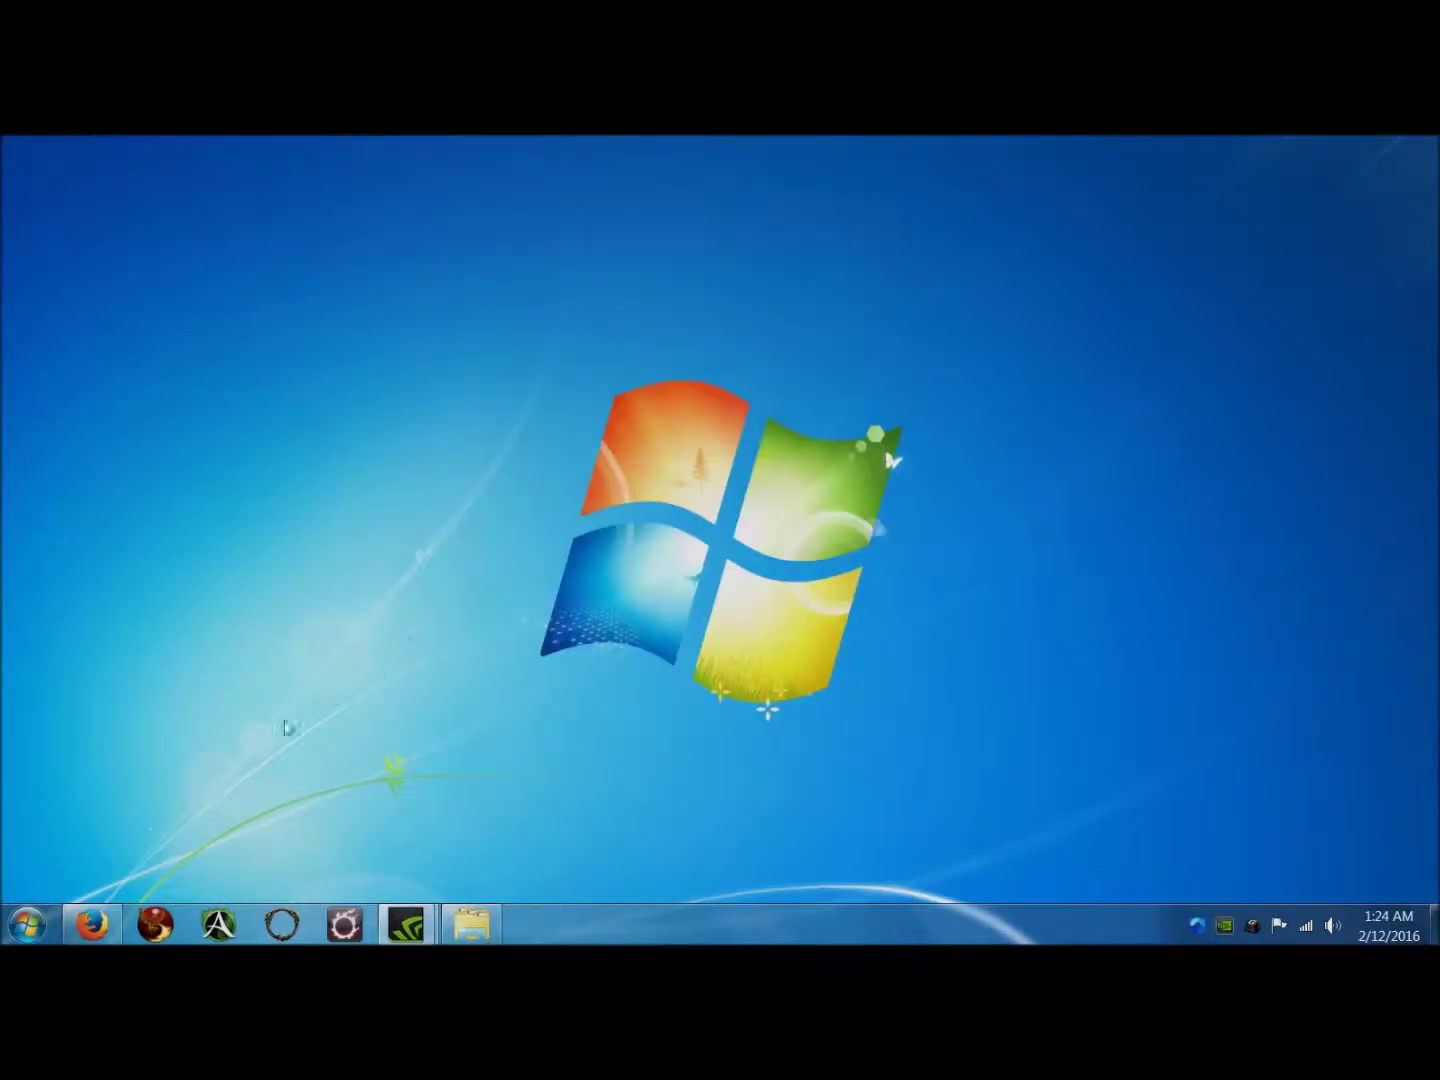
# - Launch Device Manager via Start > Control Panel > Hardware and Sound
pyautogui.click(27, 925)
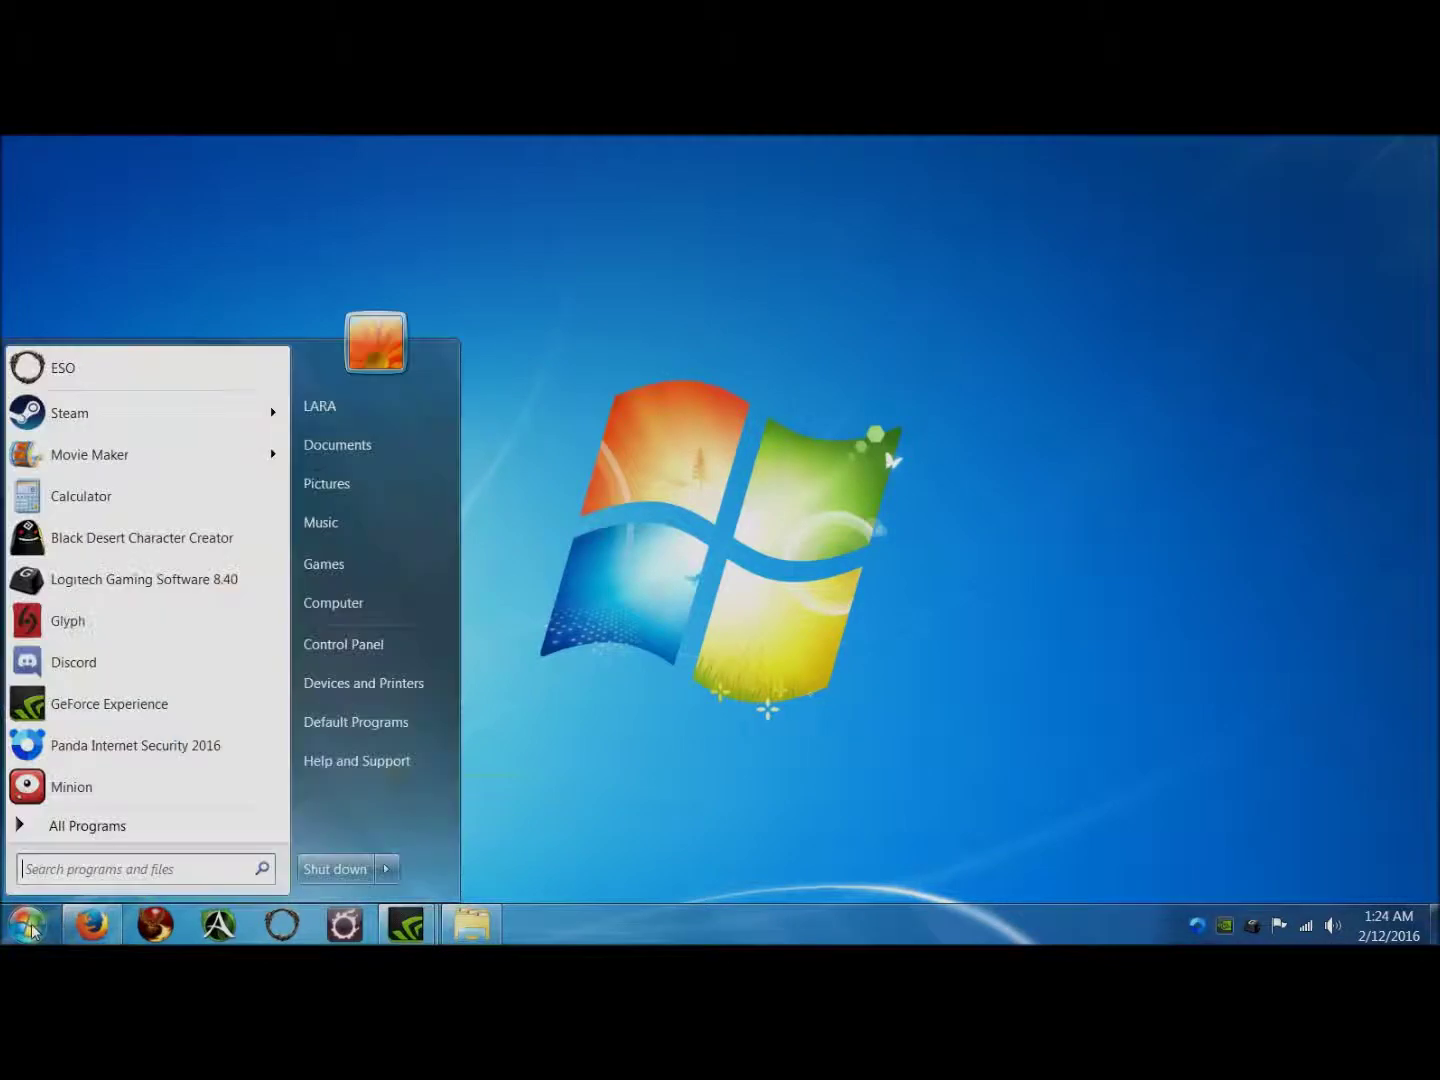
pyautogui.click(365, 653)
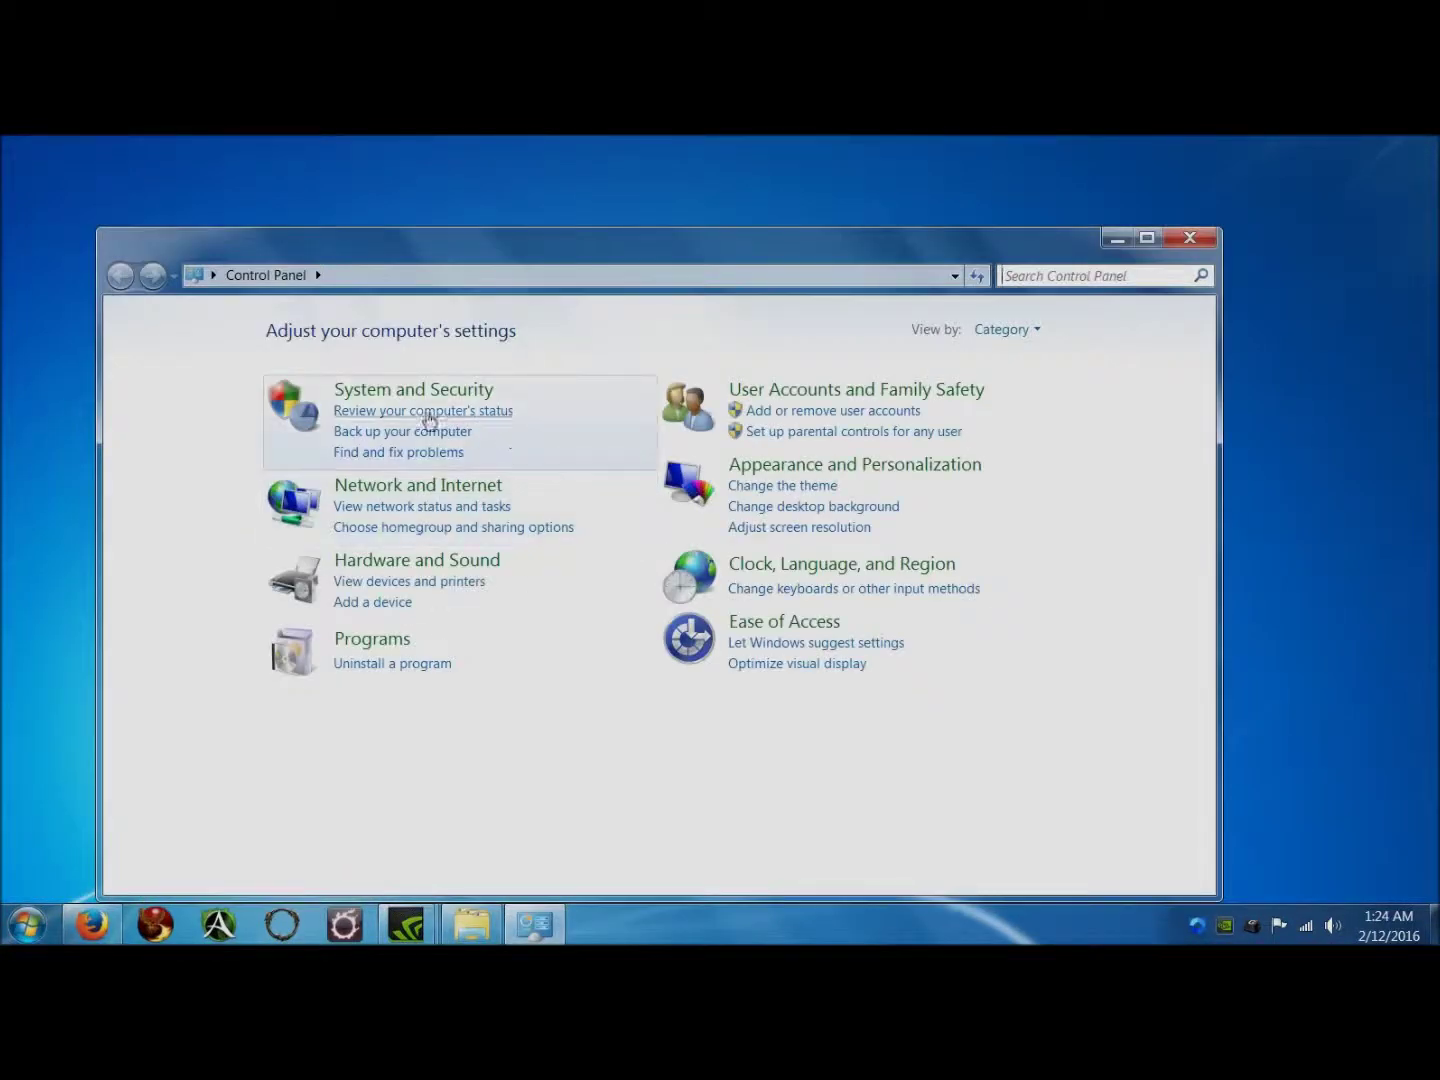
pyautogui.click(383, 562)
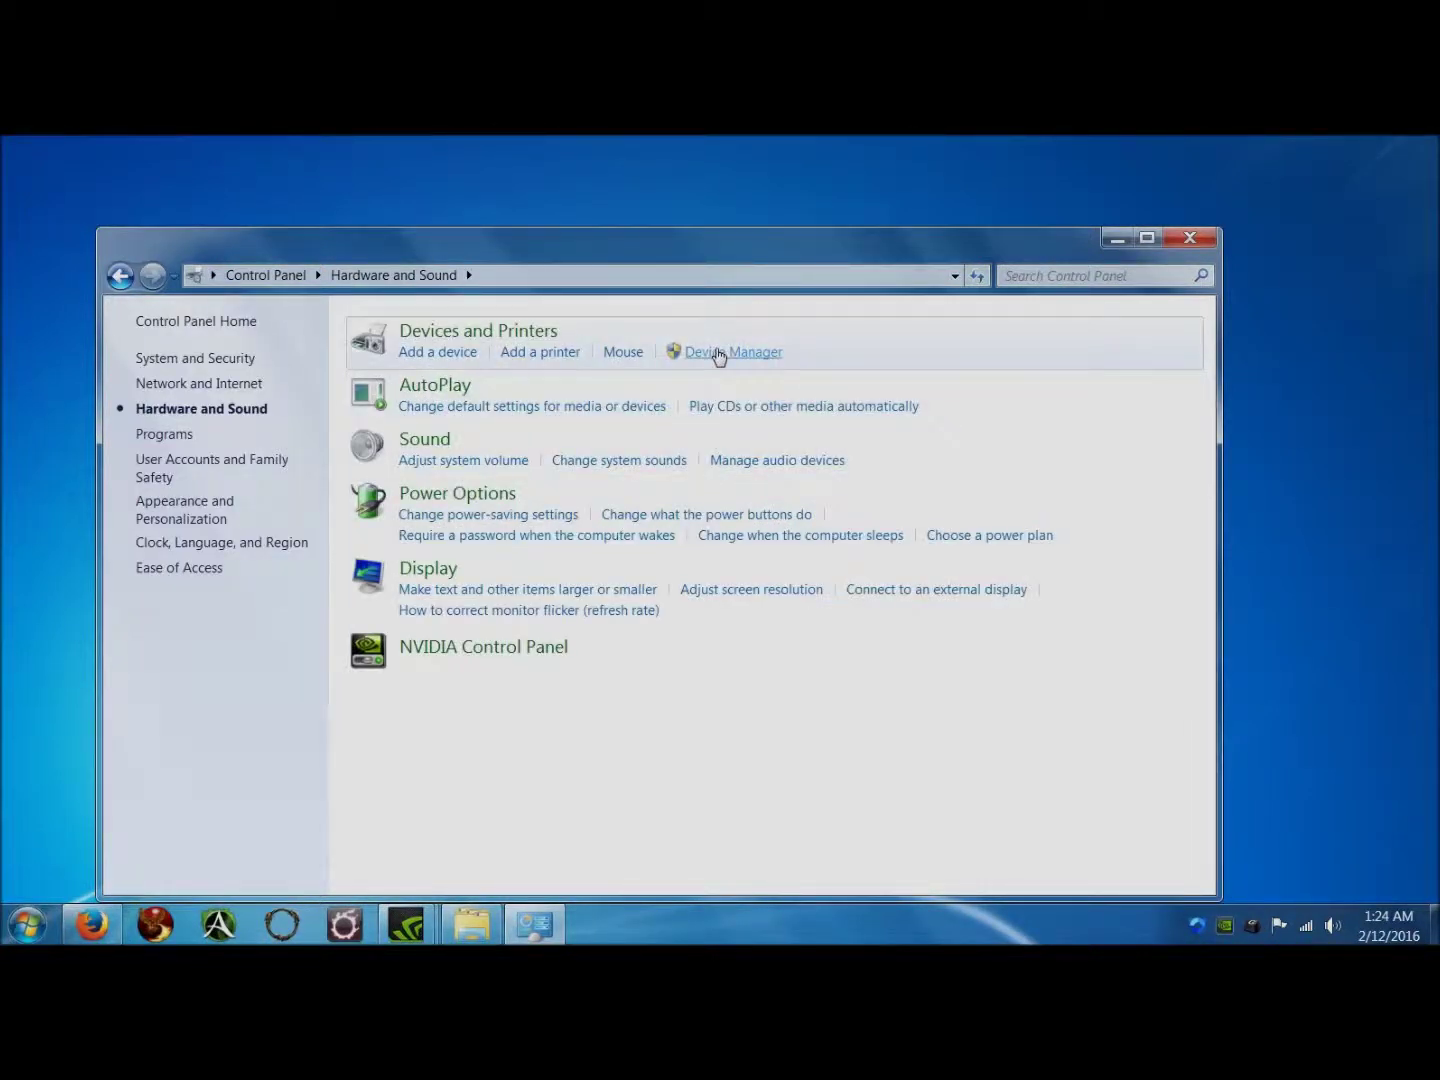
pyautogui.click(718, 352)
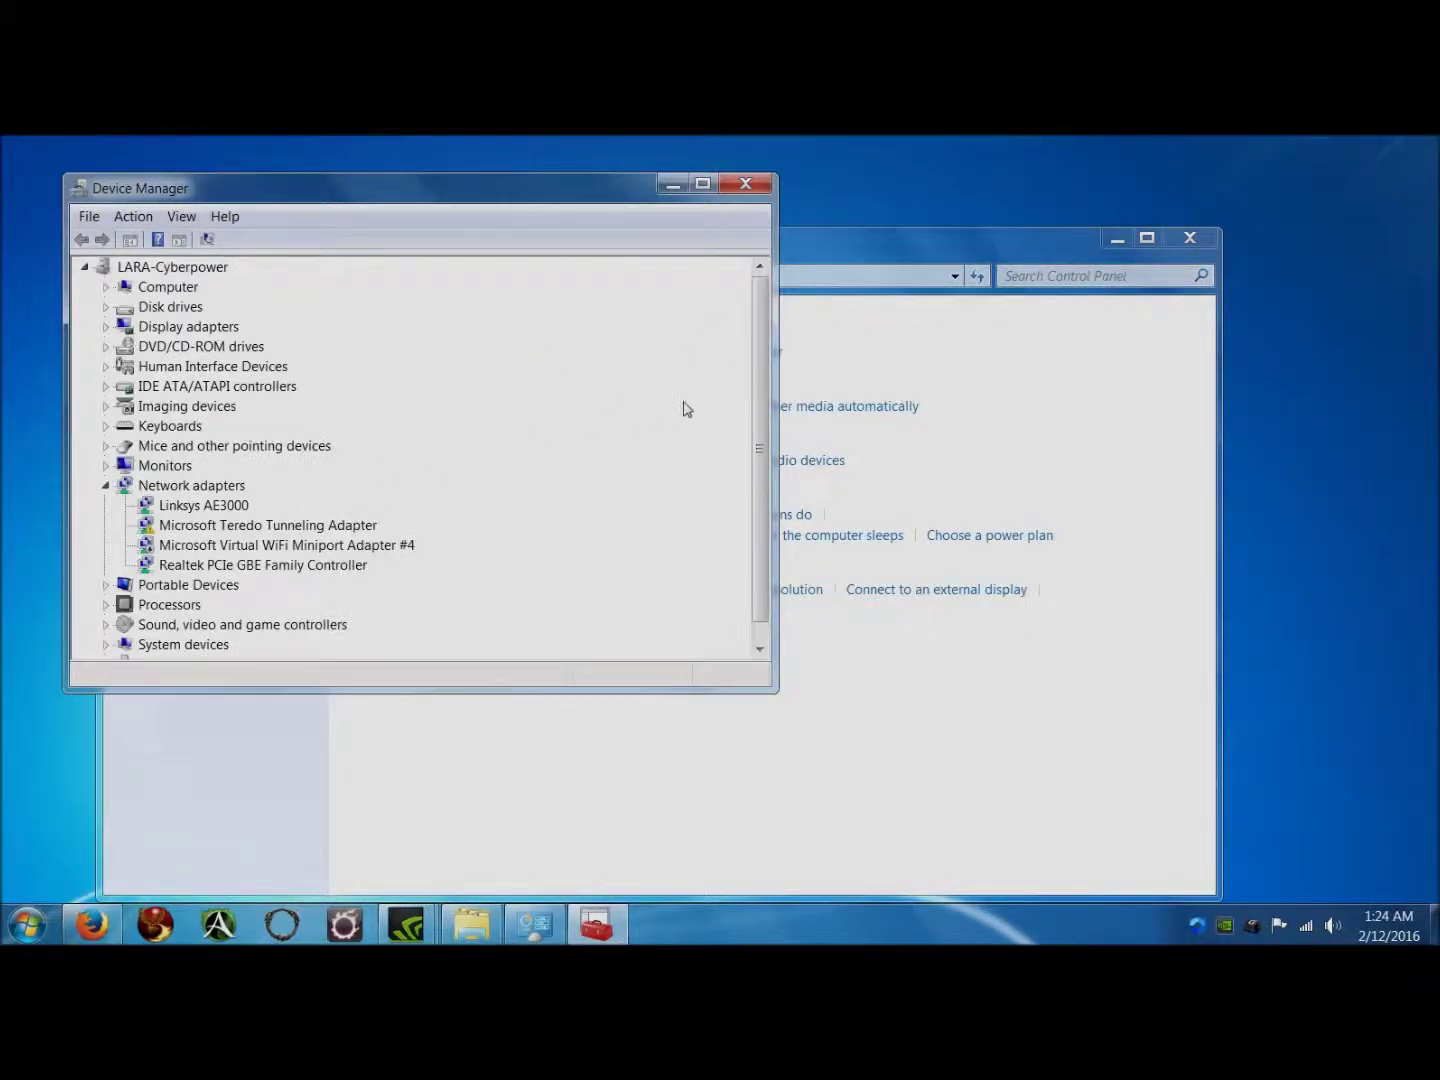
# - Expand 'Sound, video and game controllers' and select the G35 Headset and Realtek audio entries
pyautogui.moveTo(762, 482); pyautogui.dragTo(762, 500)
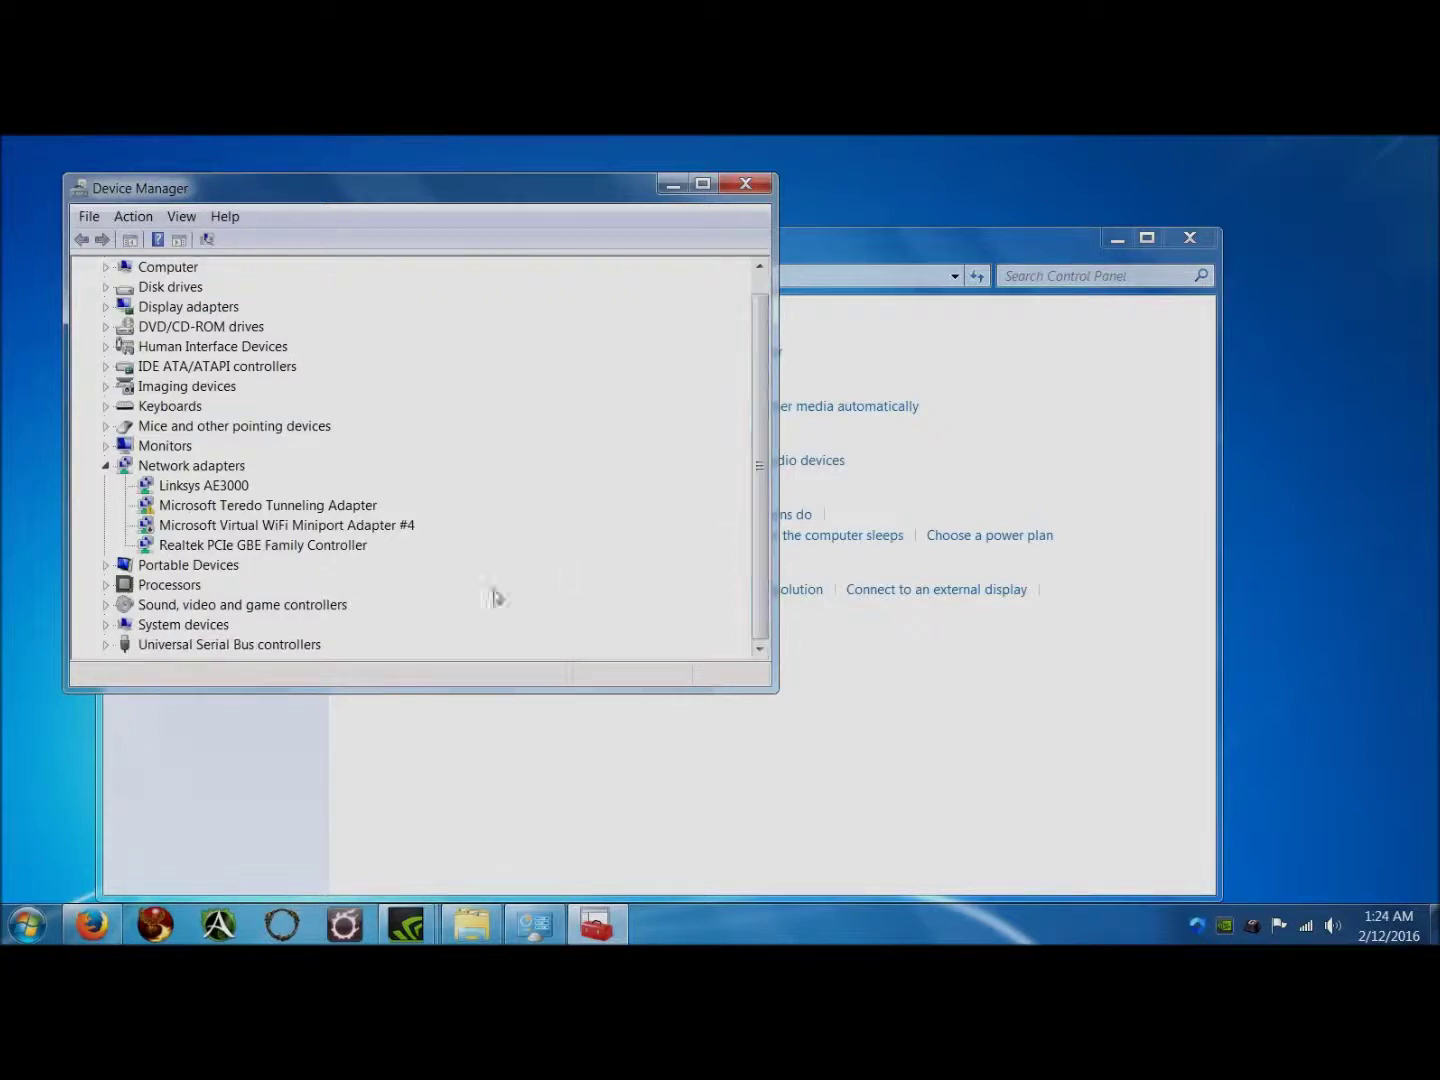
pyautogui.click(104, 604)
pyautogui.click(230, 590)
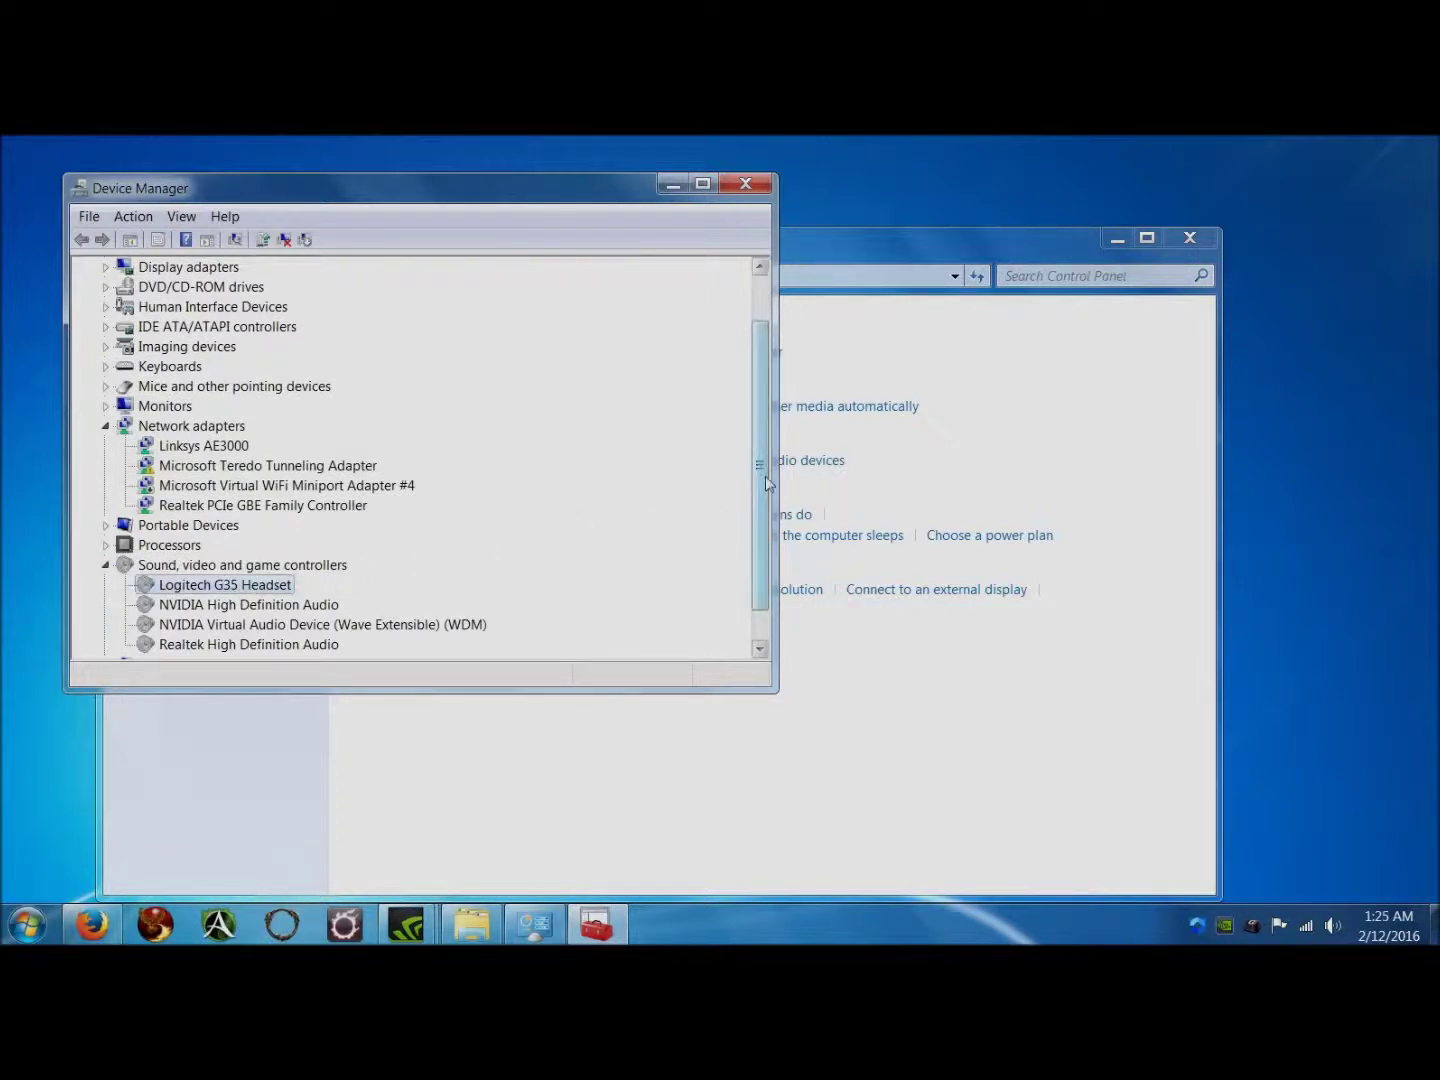
pyautogui.moveTo(762, 461); pyautogui.dragTo(755, 490)
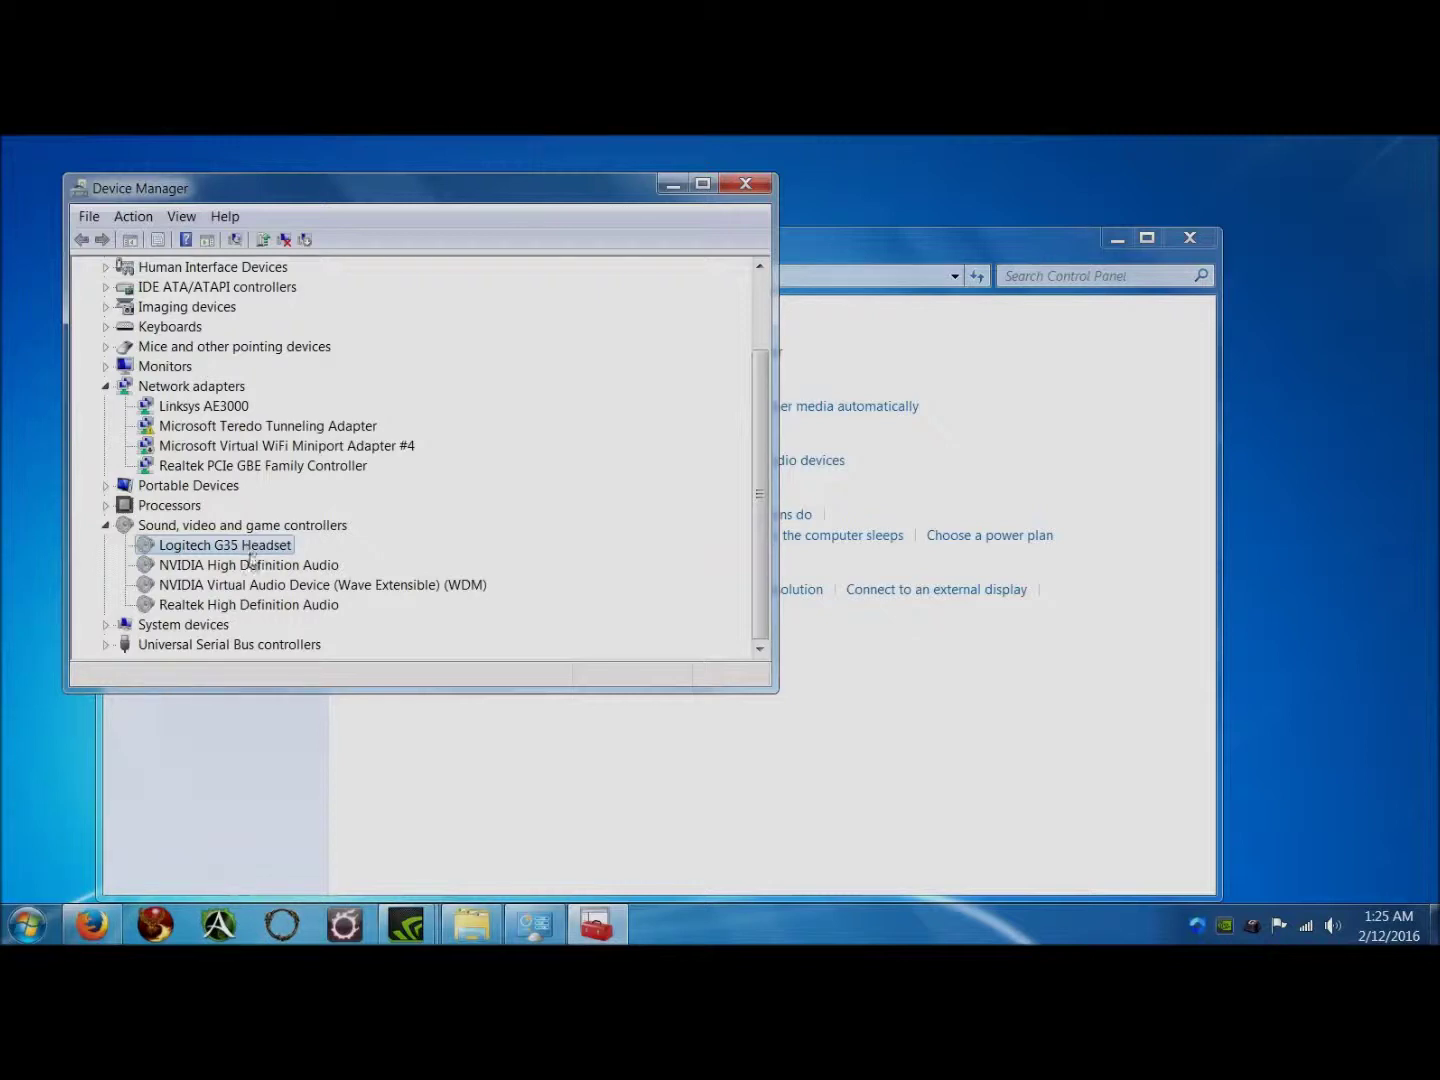
pyautogui.click(224, 606)
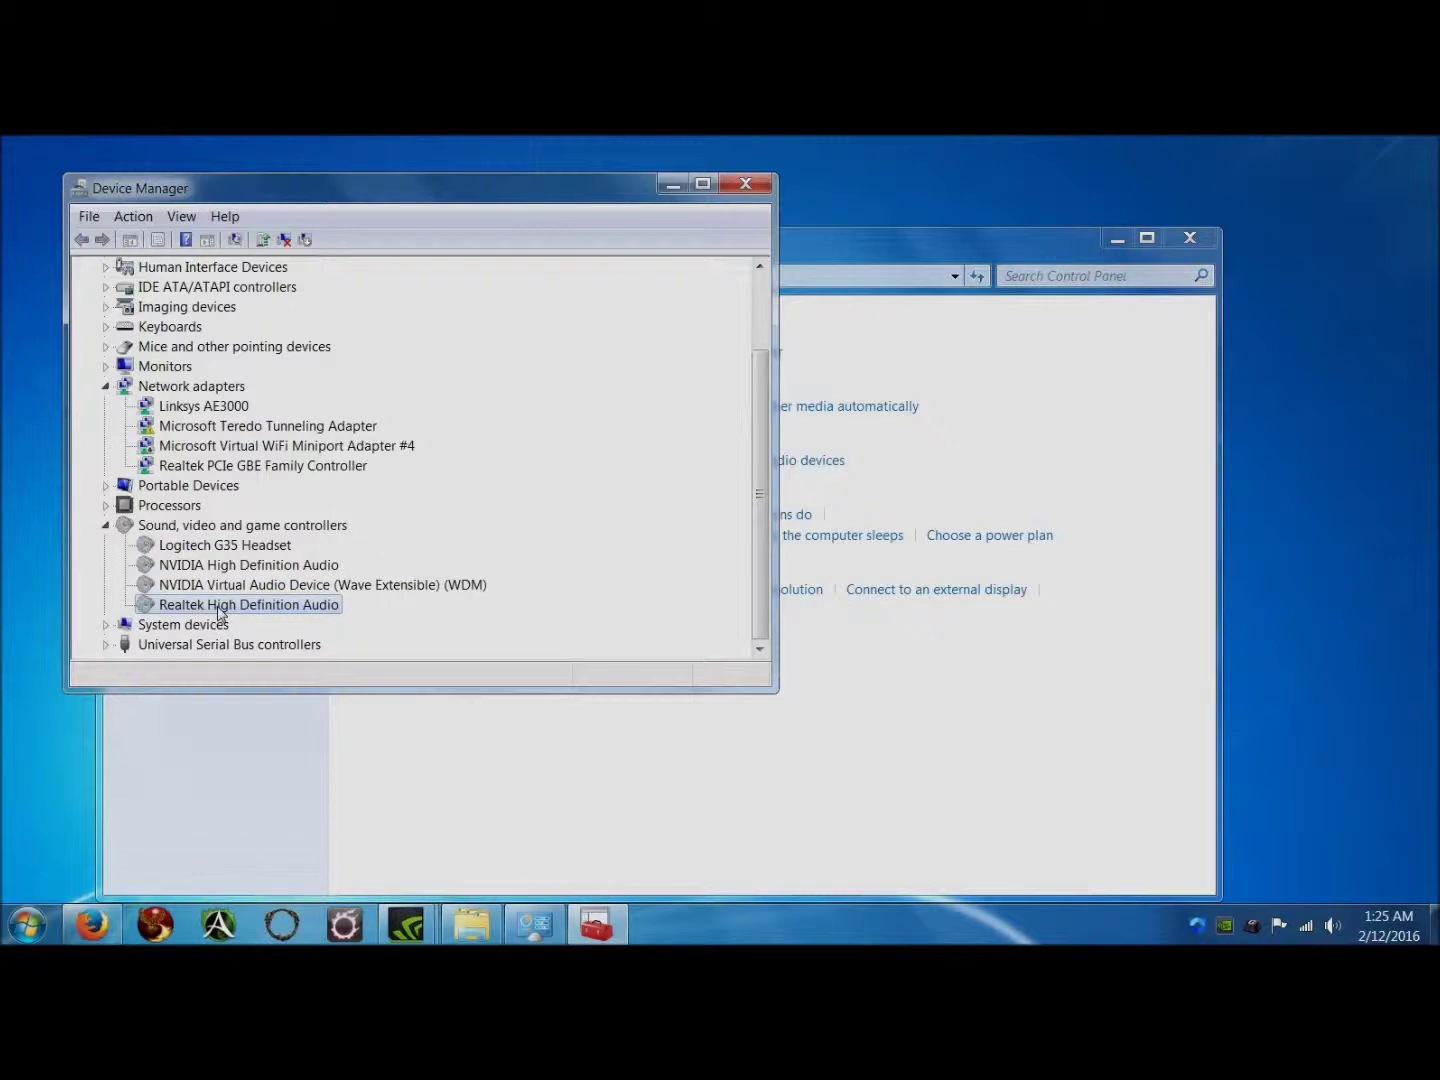
# - Open driver actions for Realtek, NVIDIA High Definition Audio and NVIDIA Virtual Audio devices
pyautogui.rightClick(274, 610)
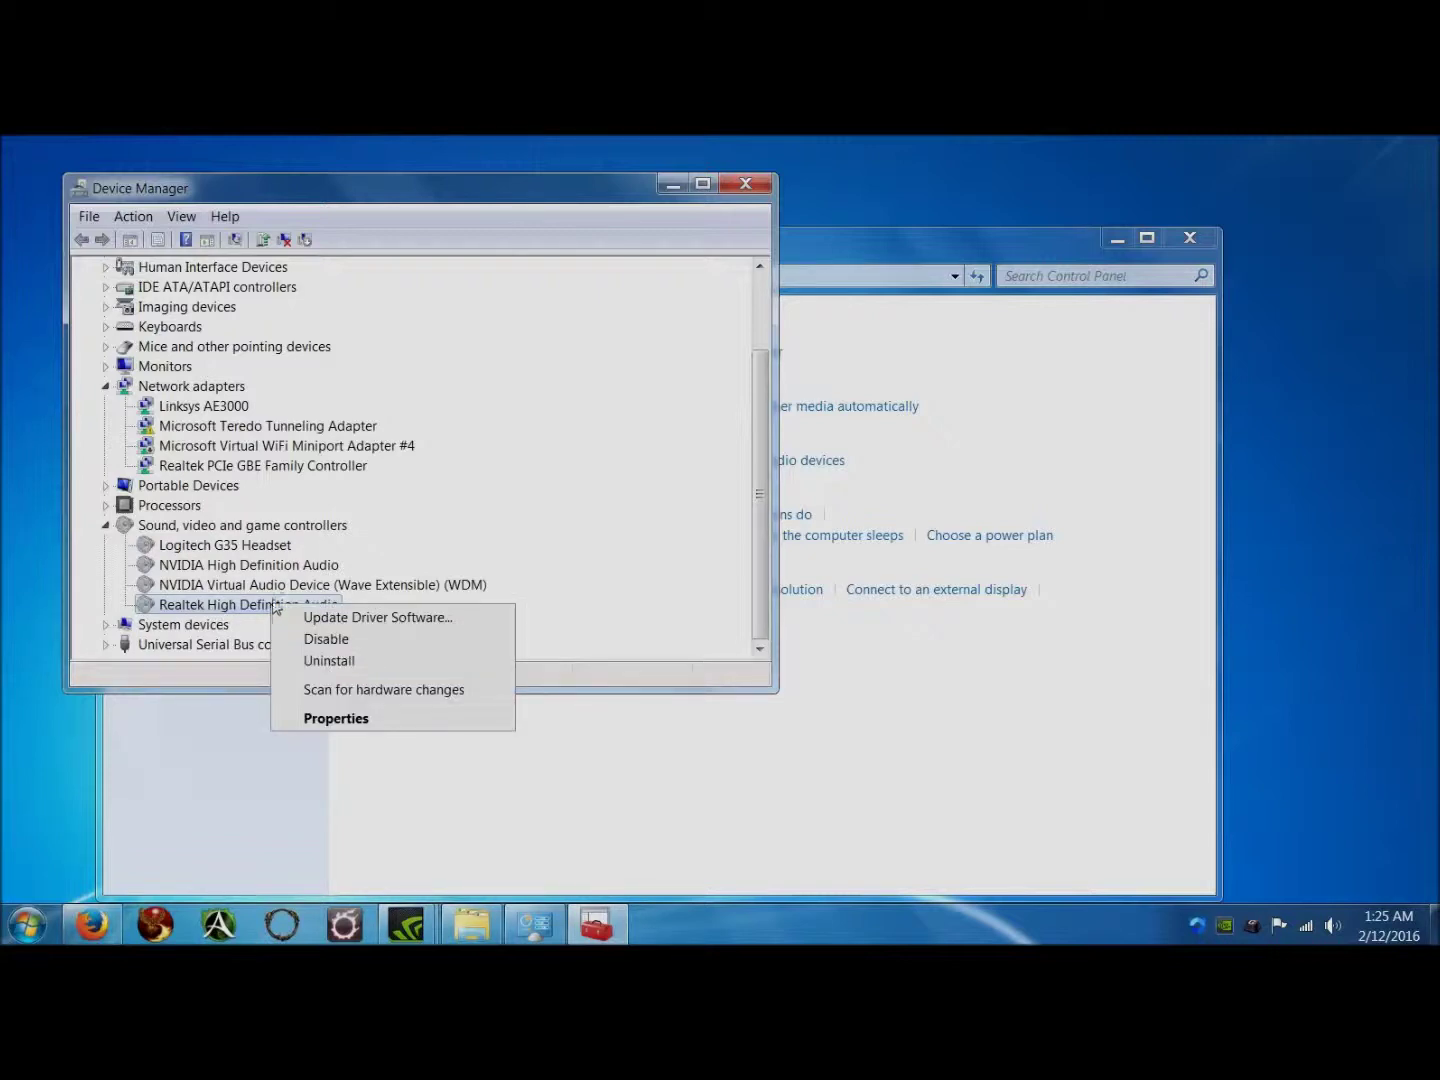
pyautogui.click(303, 568)
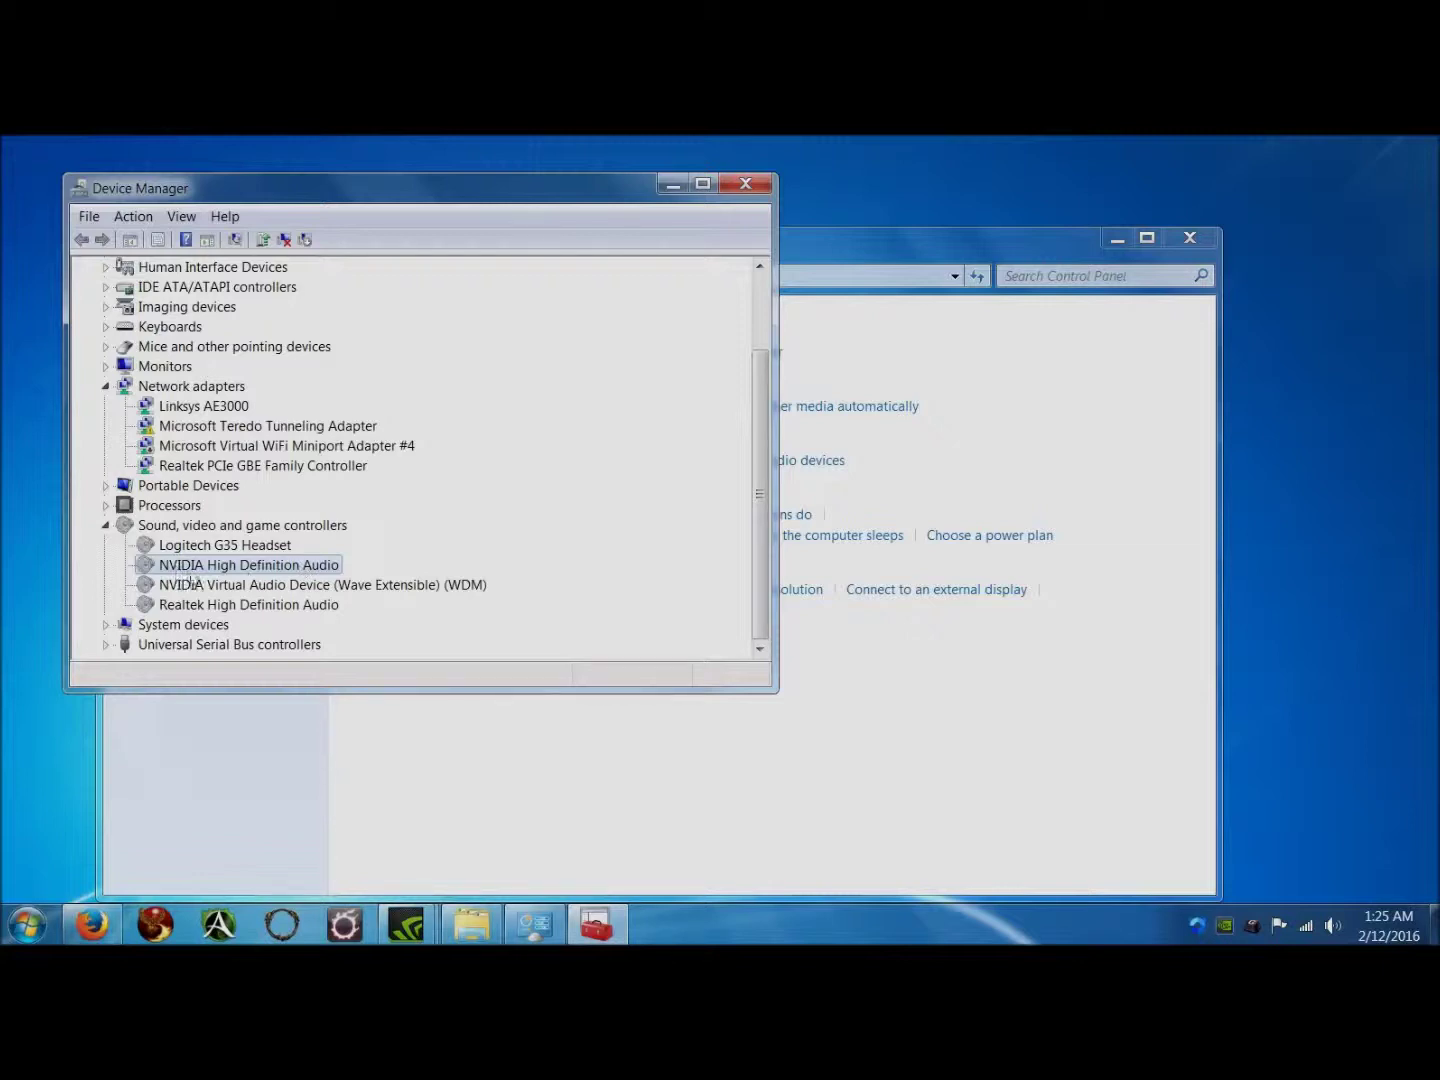
pyautogui.rightClick(314, 570)
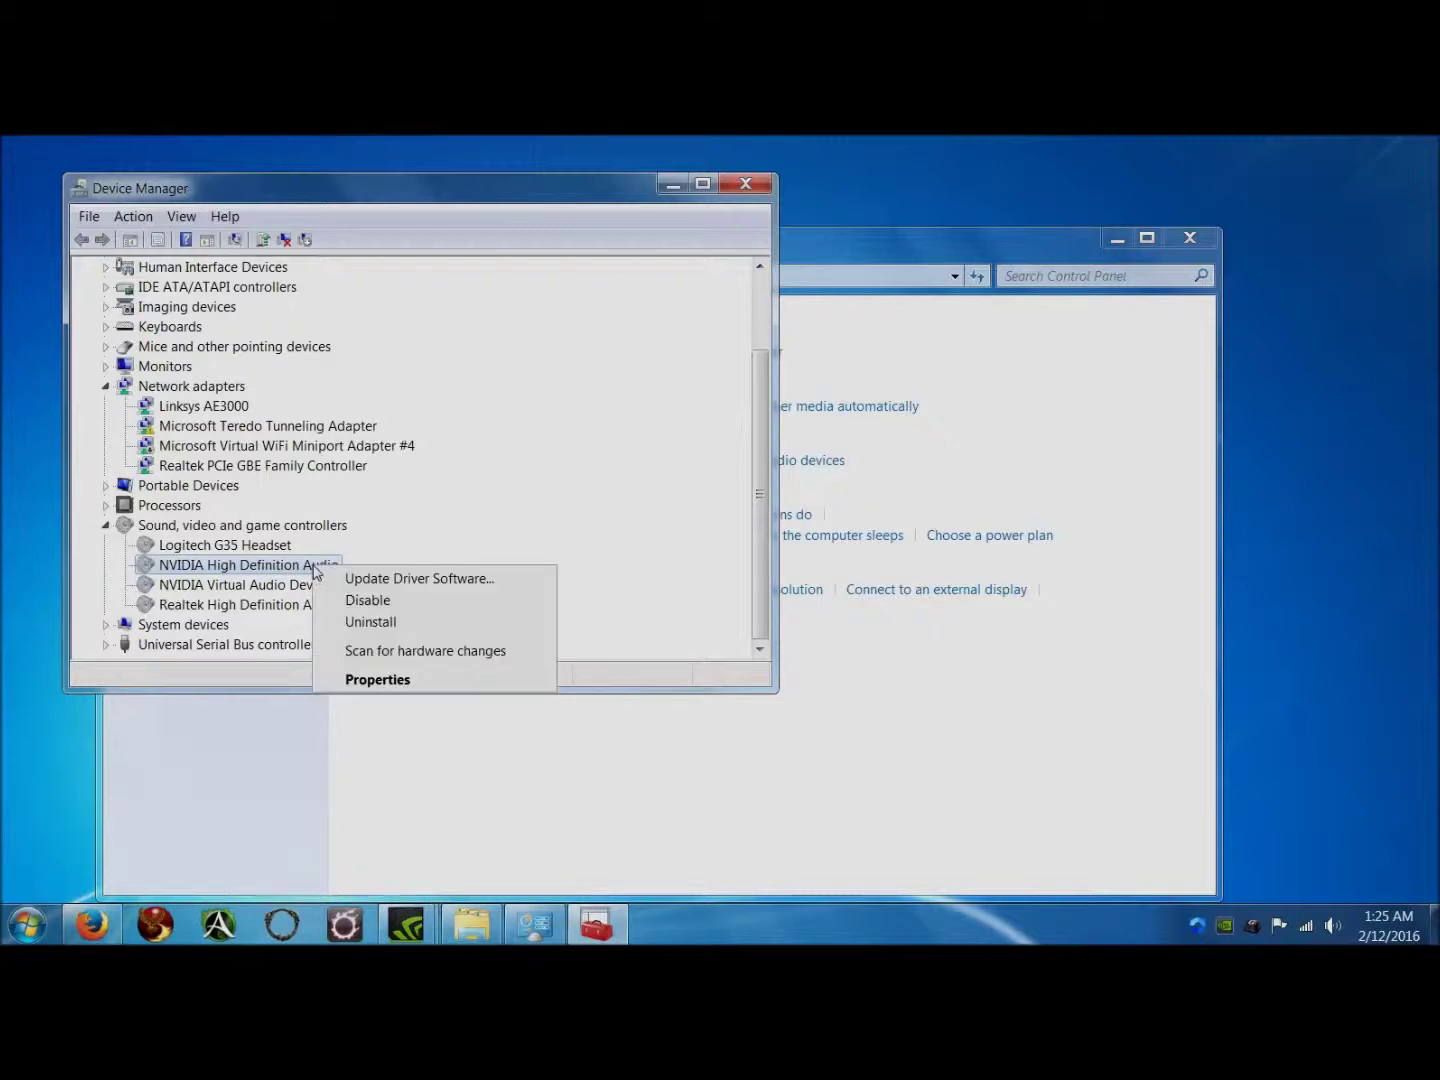
pyautogui.click(246, 589)
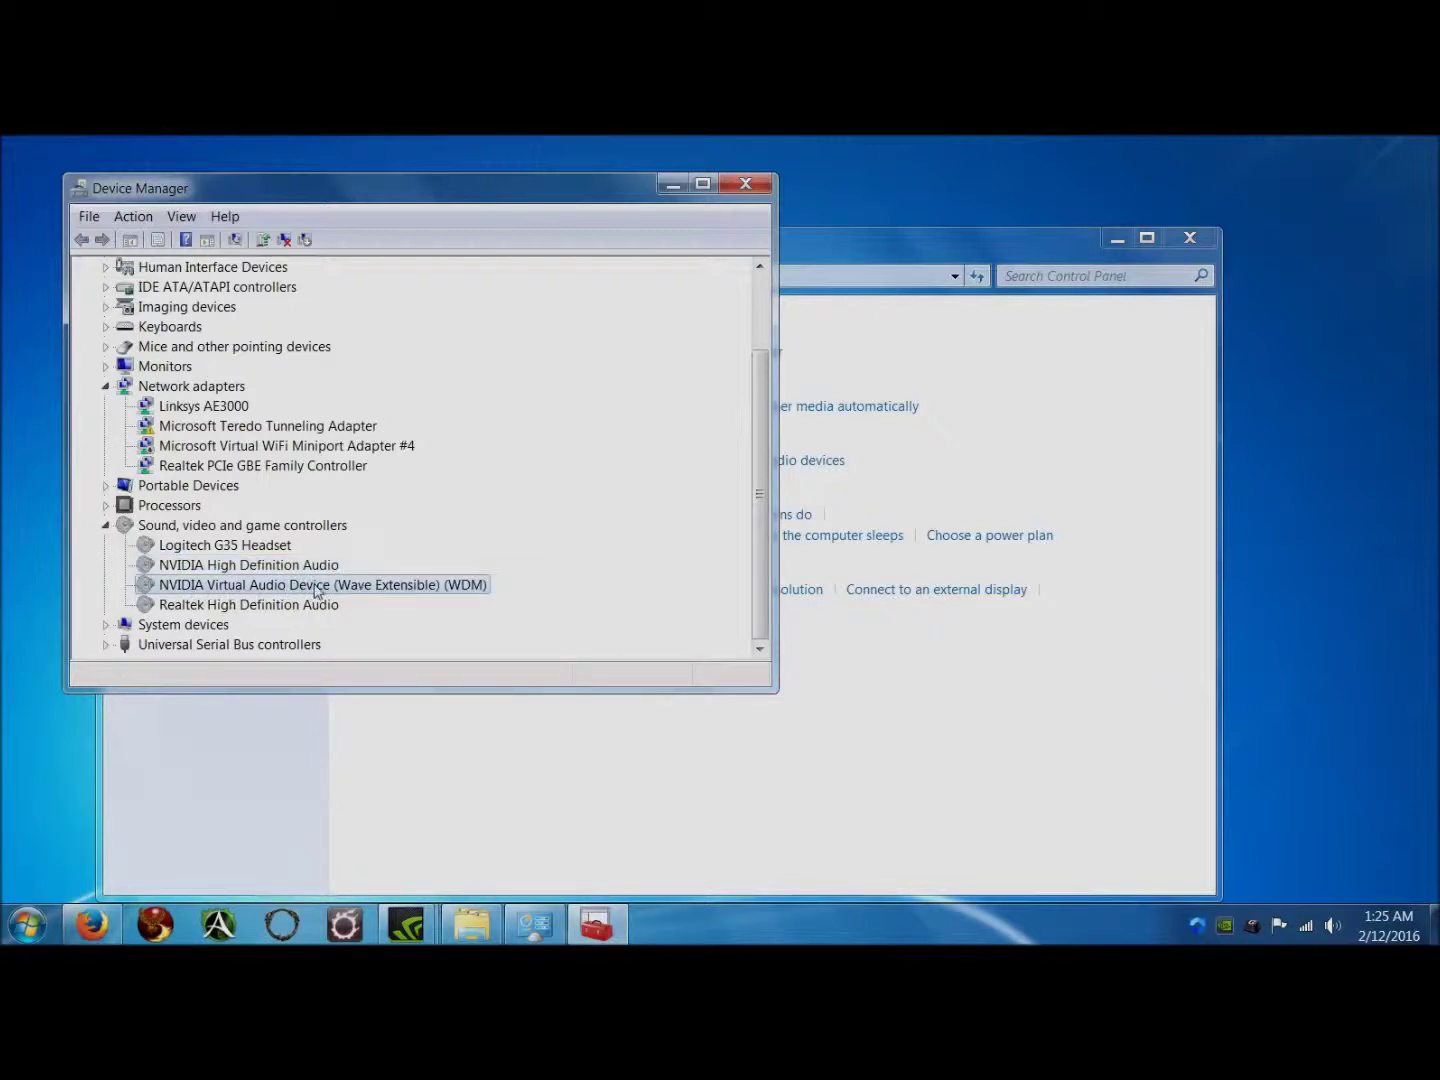
pyautogui.rightClick(408, 597)
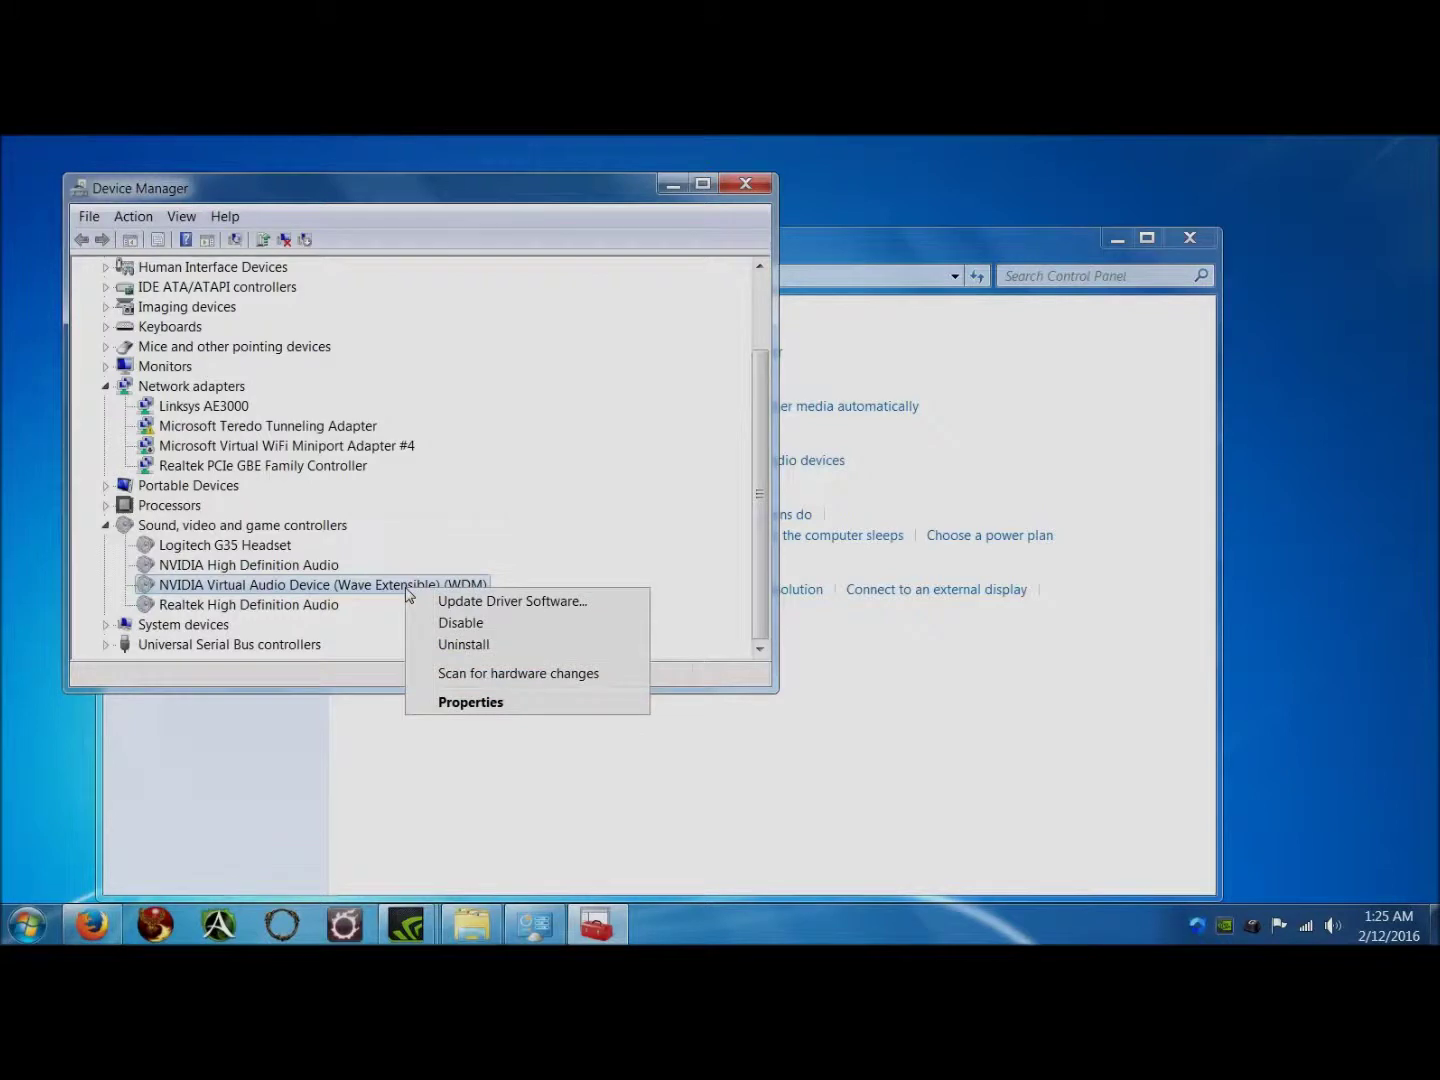
pyautogui.click(208, 527)
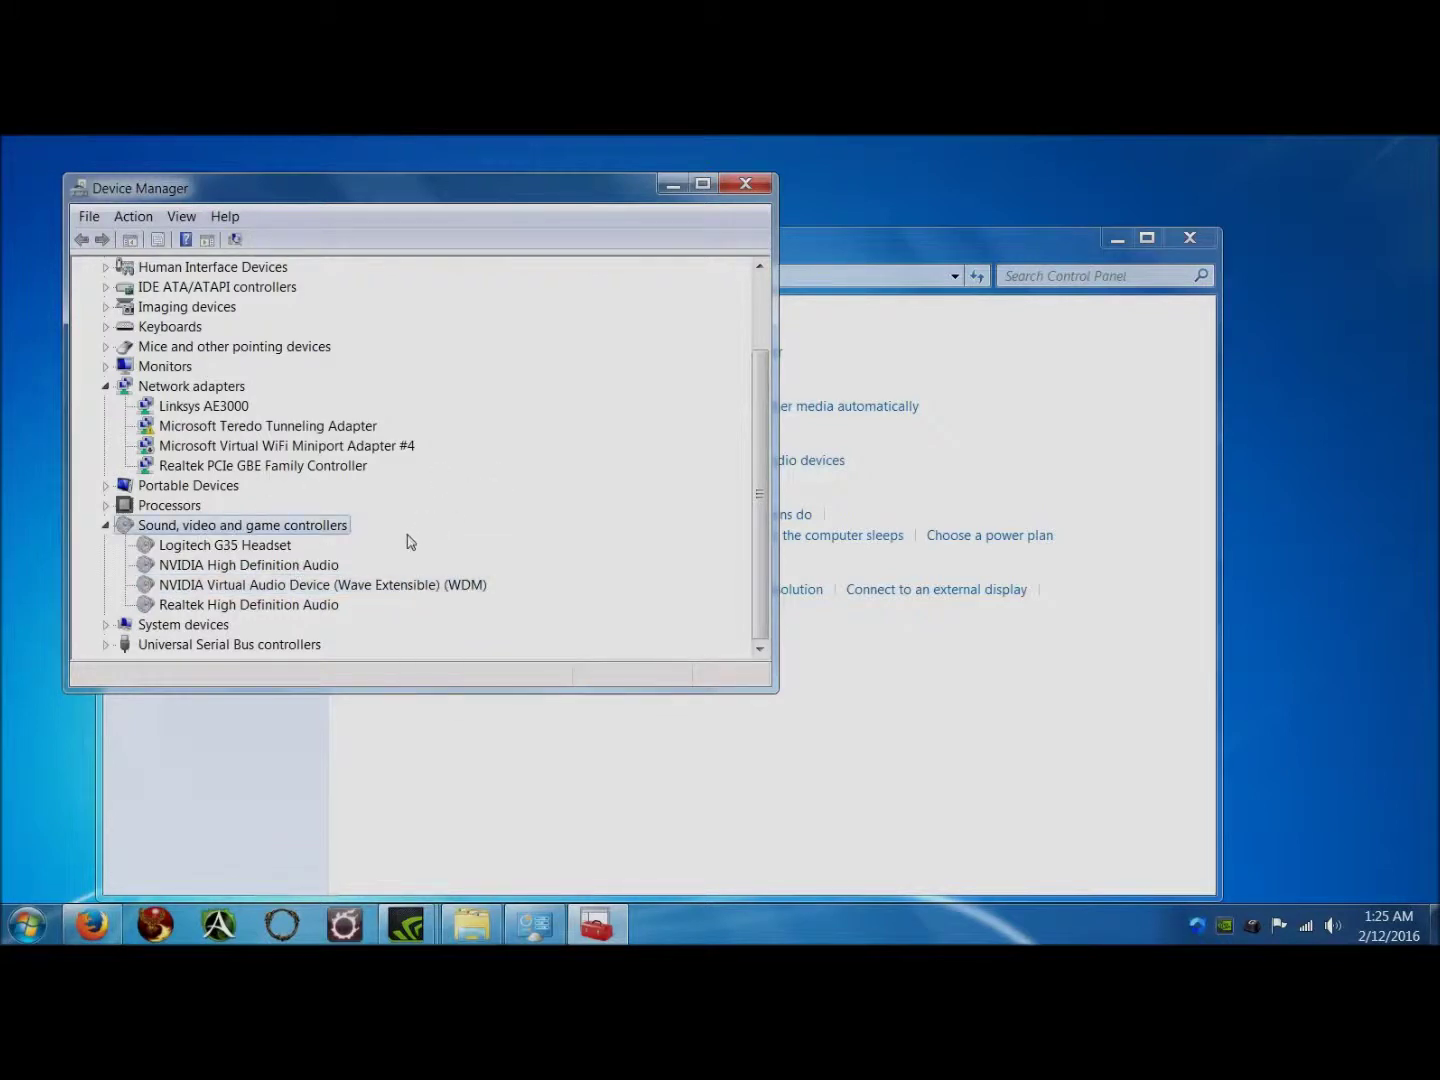
# - Recheck the NVIDIA audio and G35 headset entries, then close Device Manager
pyautogui.click(243, 571)
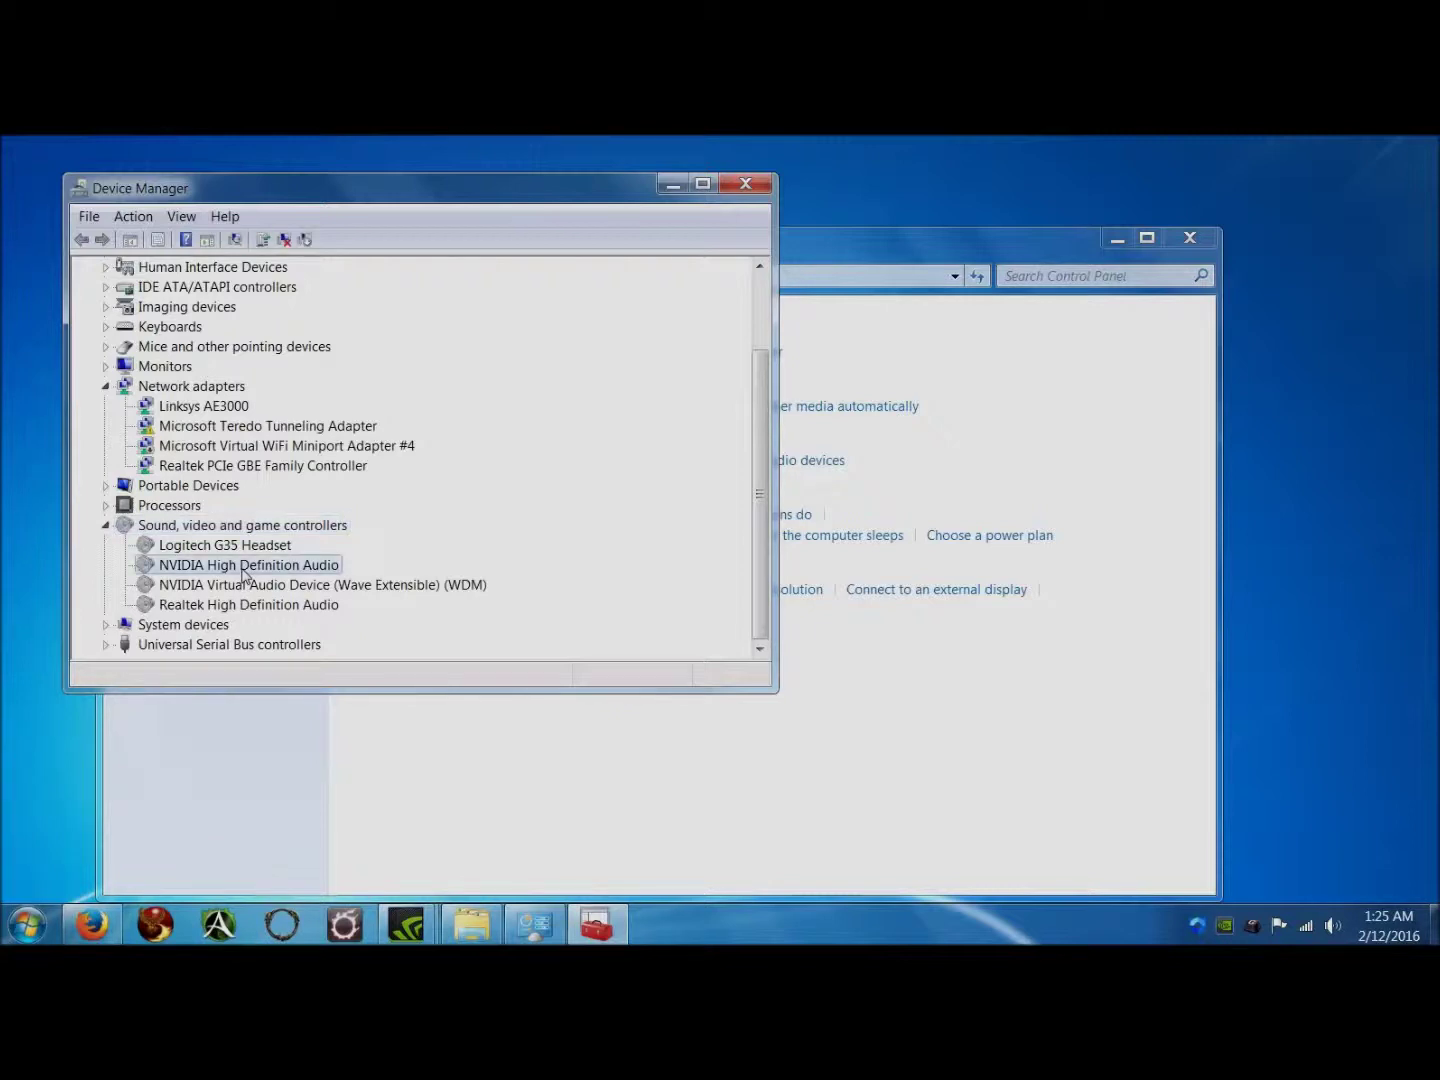
pyautogui.click(239, 588)
pyautogui.click(250, 566)
pyautogui.click(257, 579)
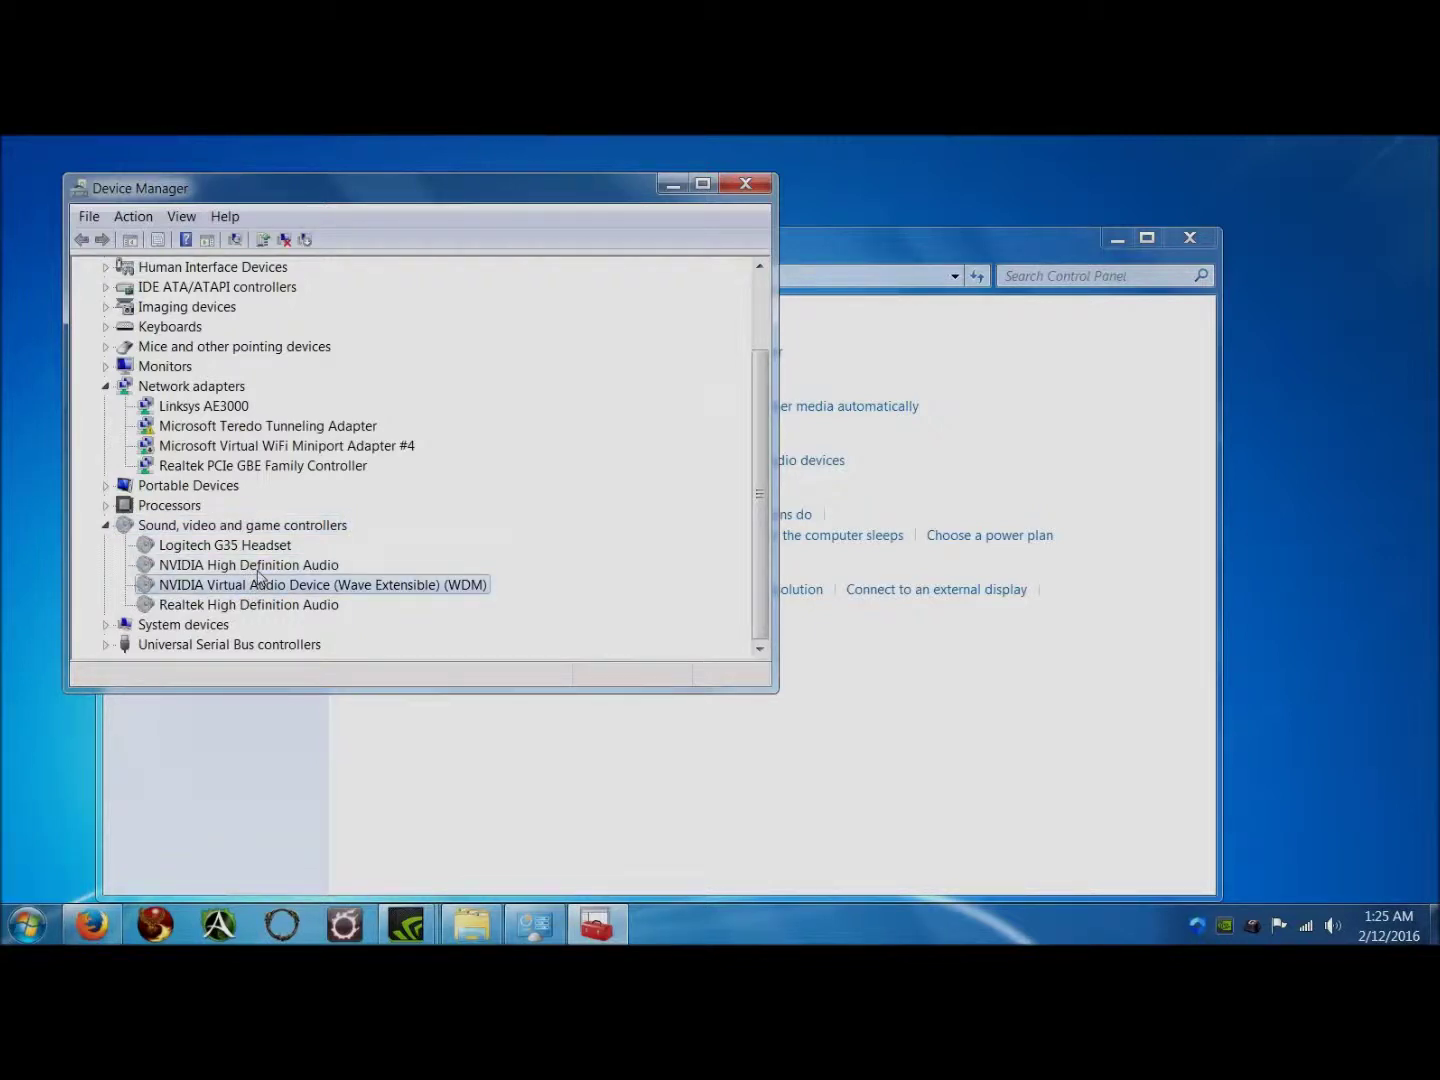
pyautogui.click(258, 571)
pyautogui.click(259, 549)
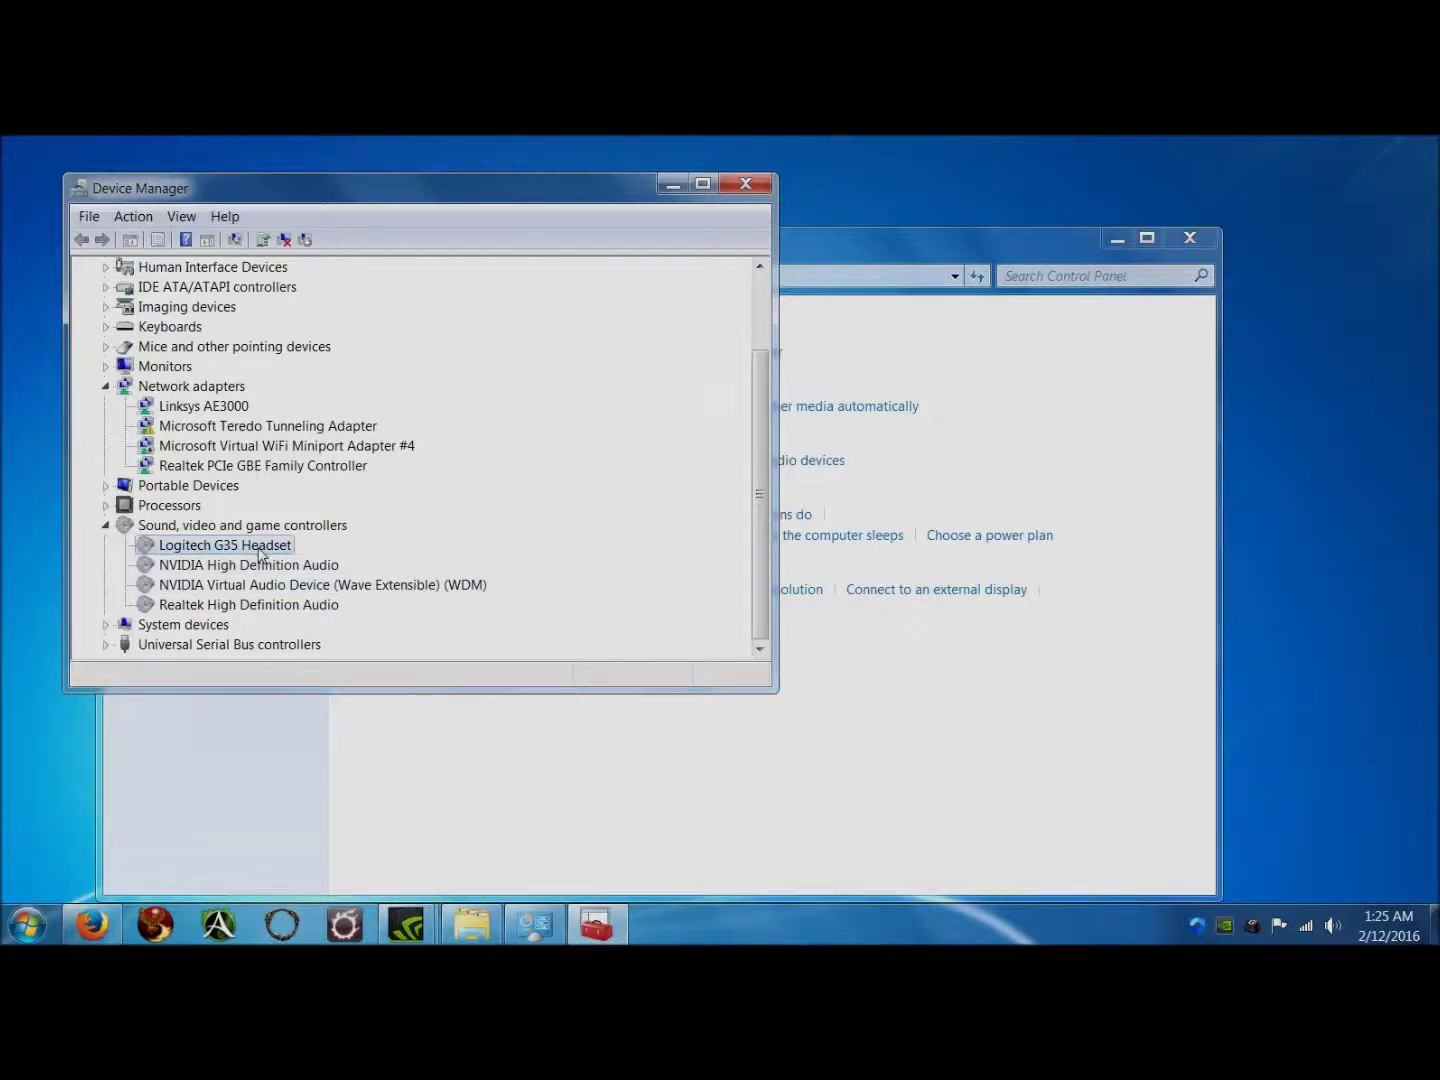
pyautogui.click(745, 184)
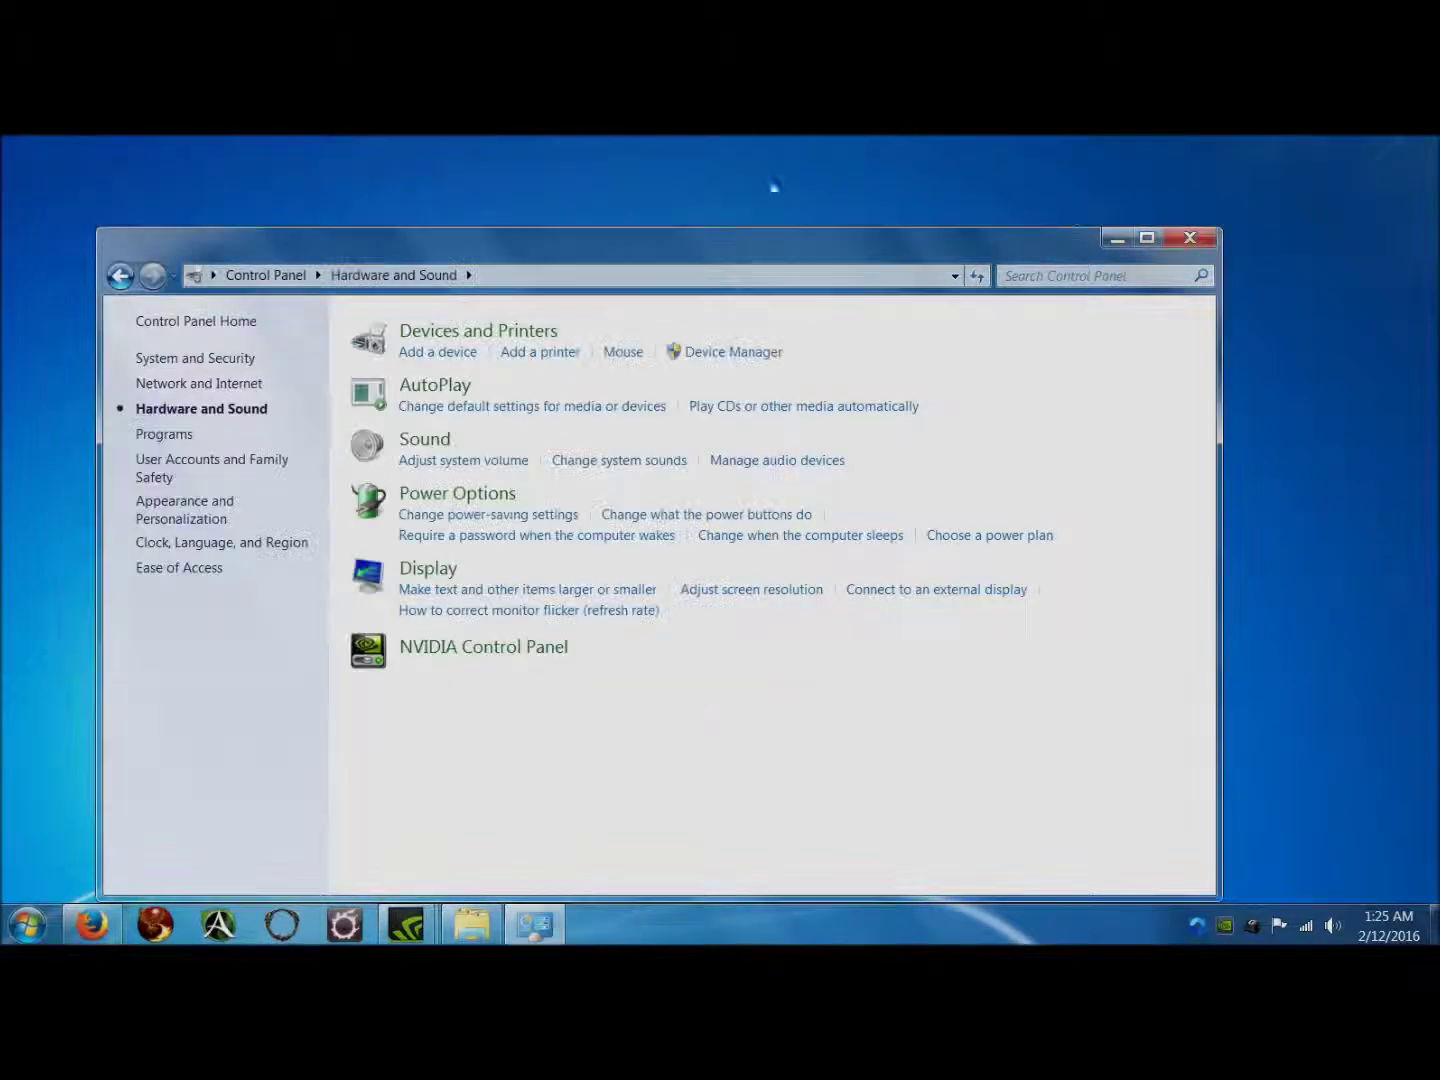
# - Close Control Panel and browse down the Task Manager services list
pyautogui.click(1191, 239)
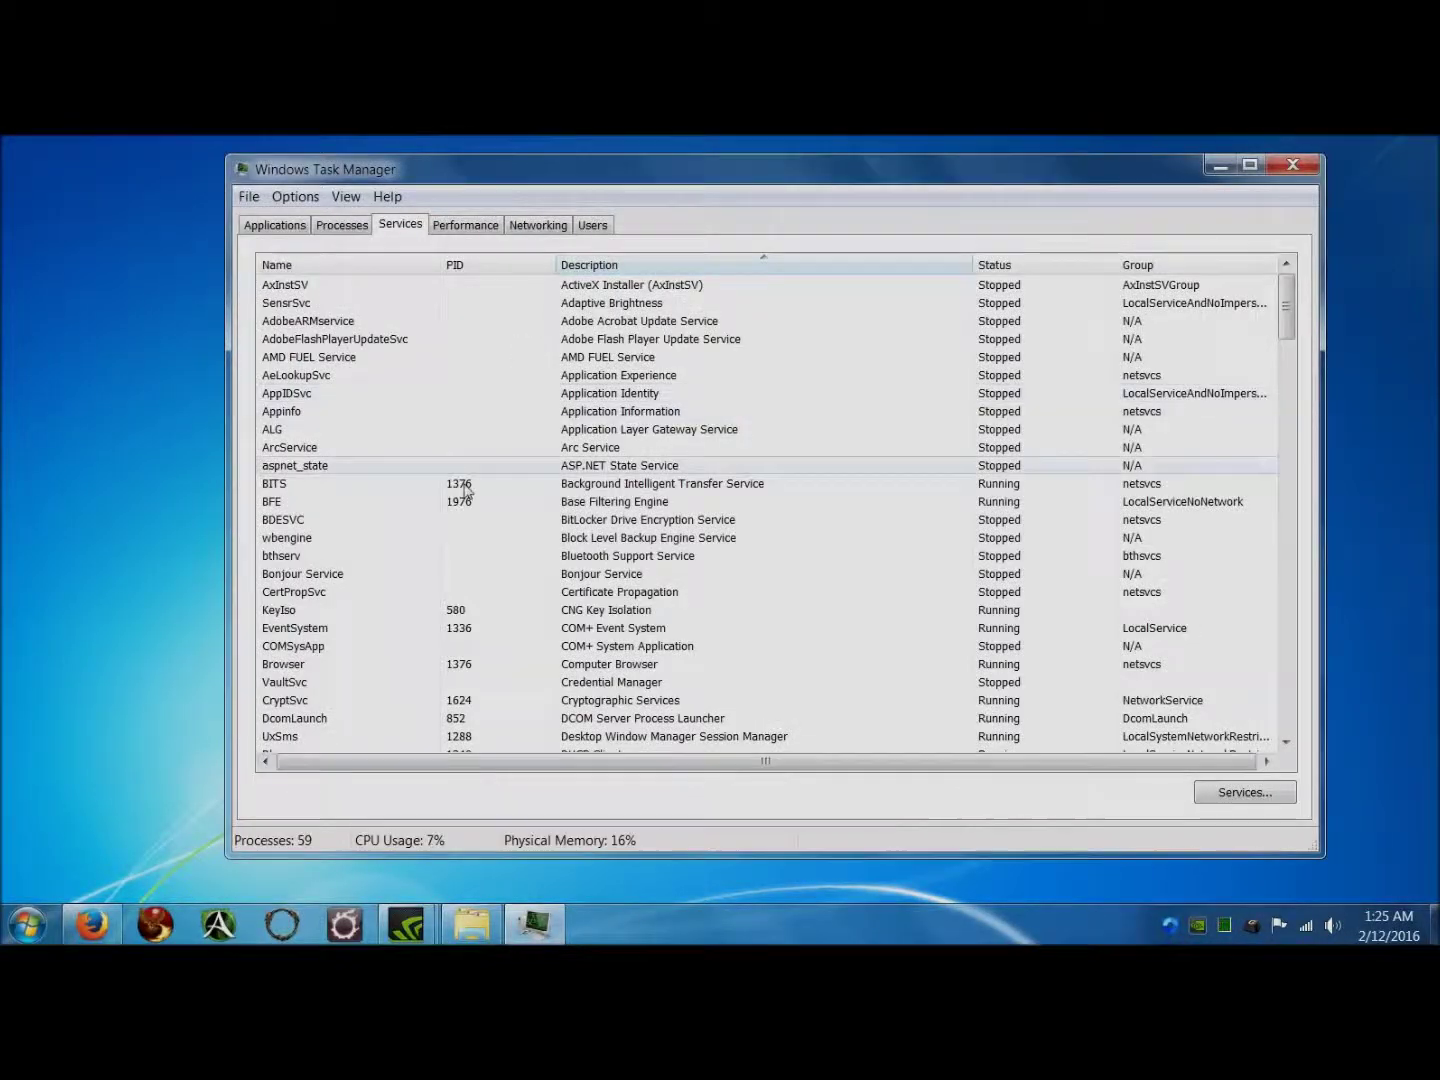
pyautogui.scroll(-1, 810, 485)
pyautogui.scroll(-2, 811, 491)
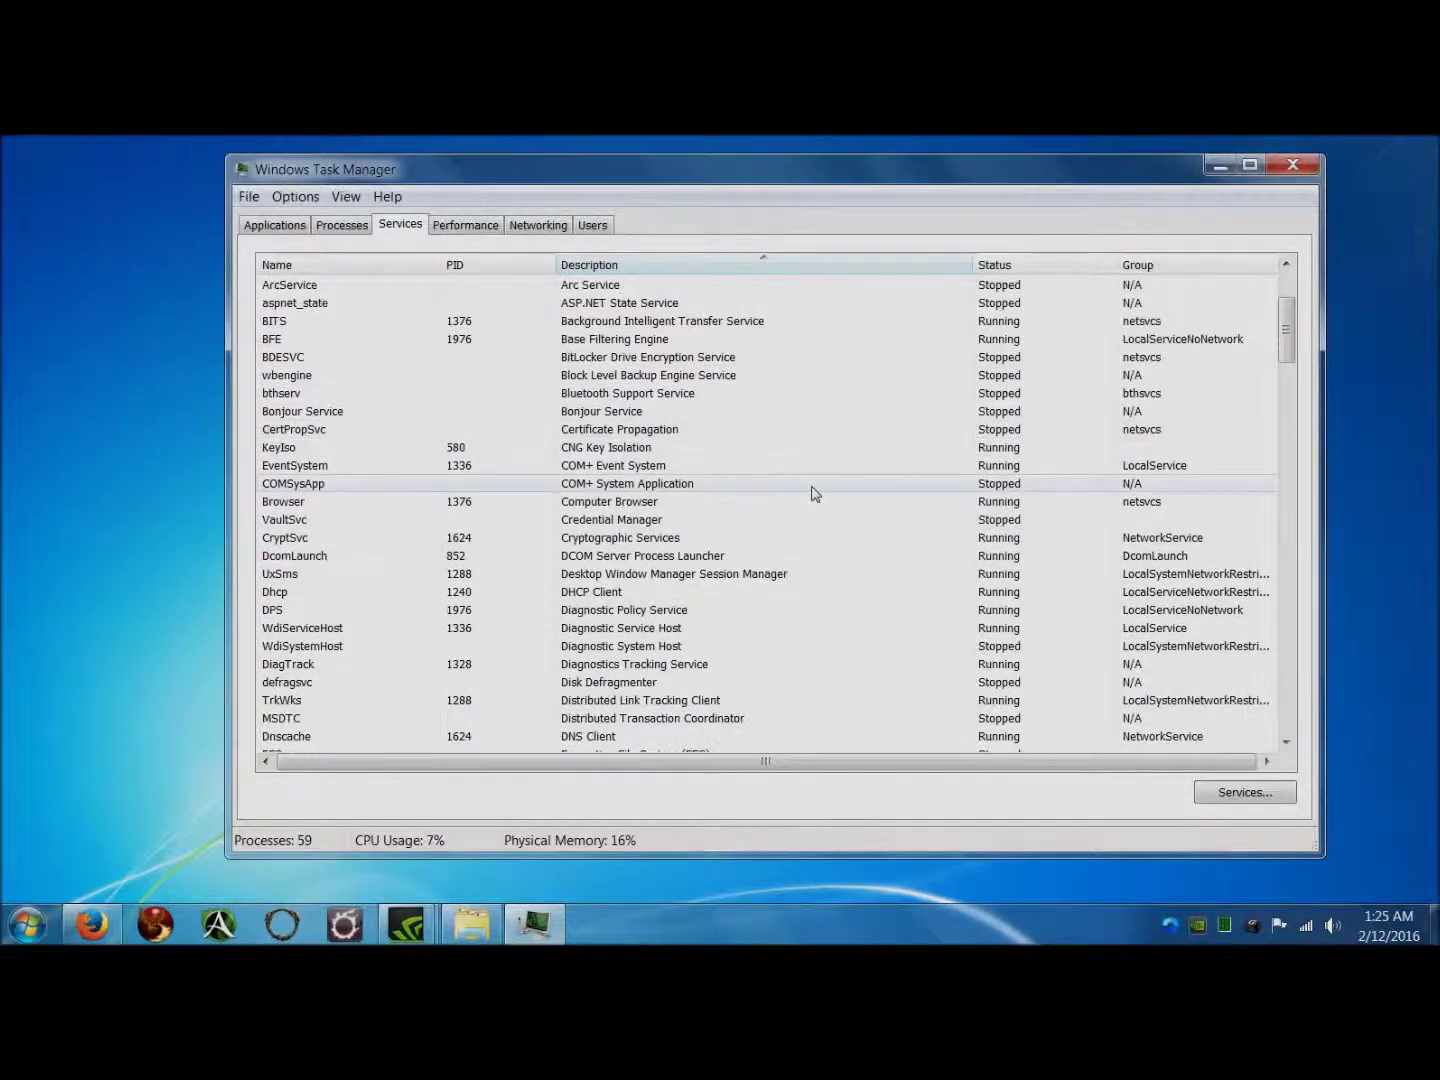
pyautogui.scroll(-2, 814, 491)
pyautogui.scroll(-3, 815, 493)
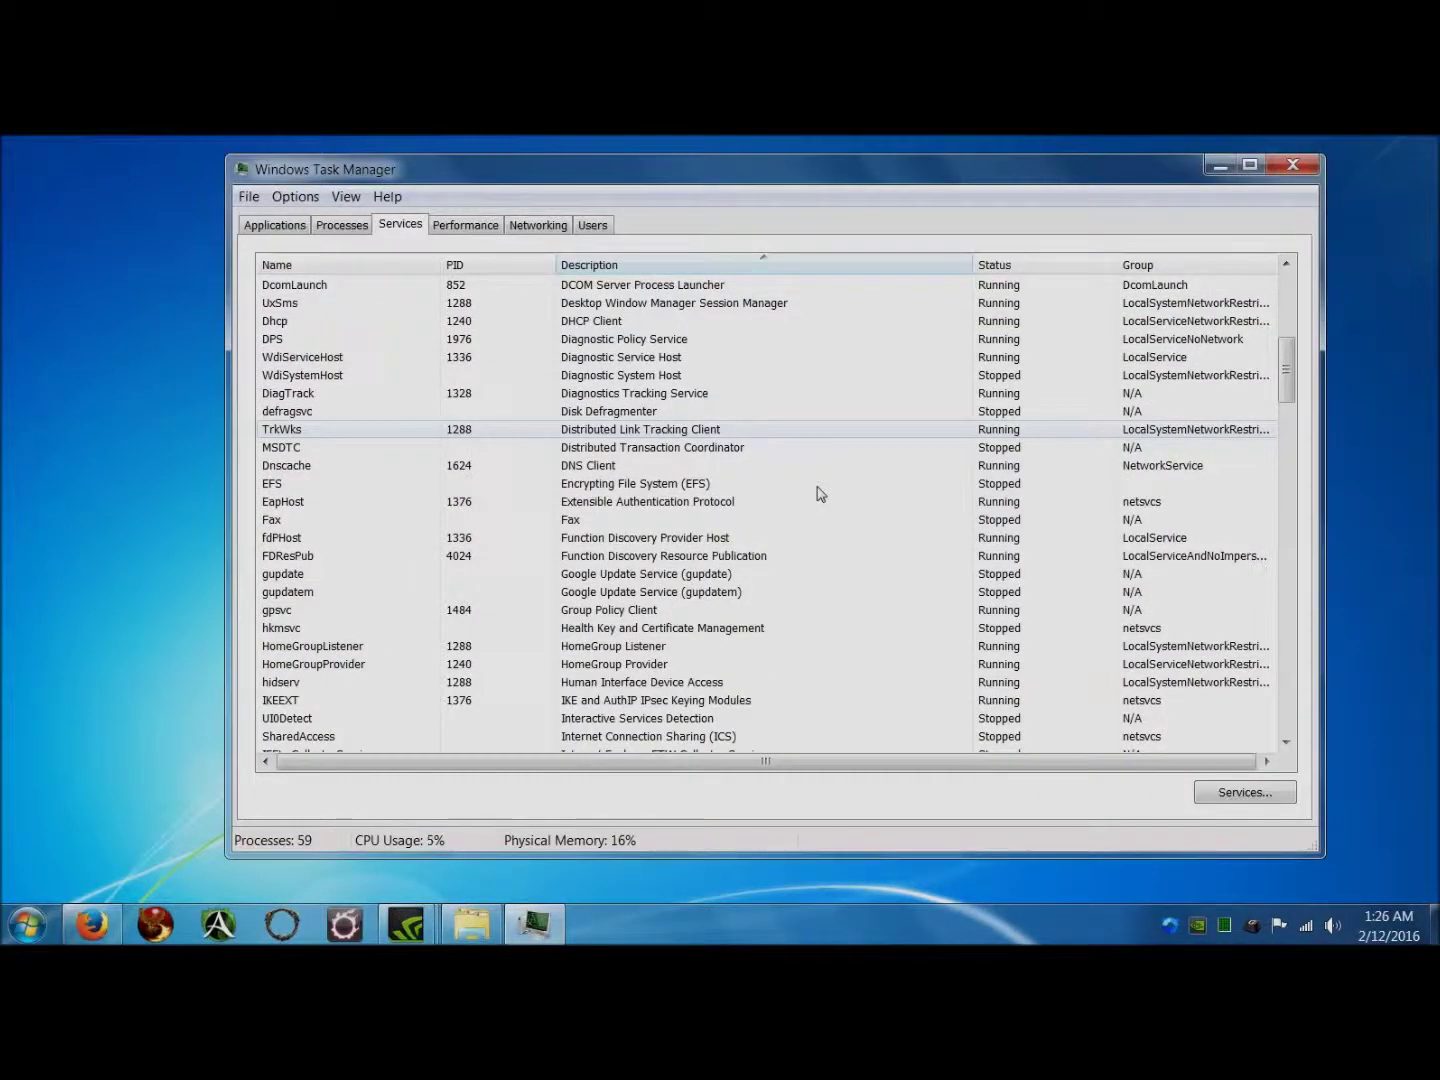
# - Review running processes like NVIDIA Capture Server and GeForce Experience, then return to services
pyautogui.click(342, 225)
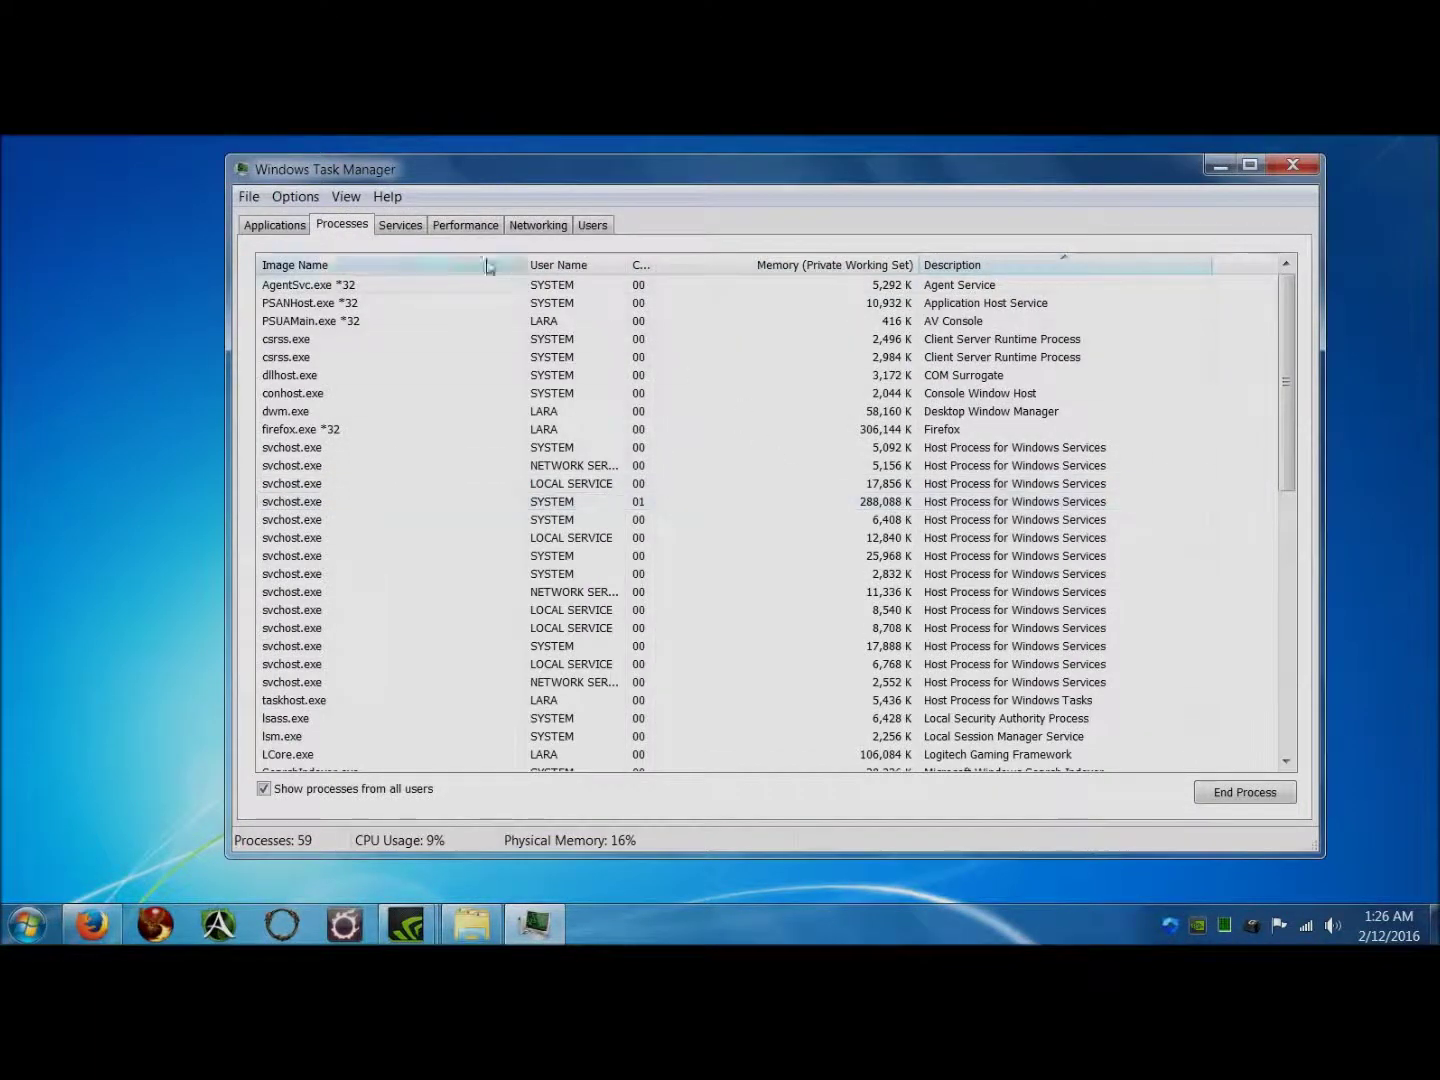
pyautogui.scroll(-4, 1039, 446)
pyautogui.scroll(-4, 1045, 460)
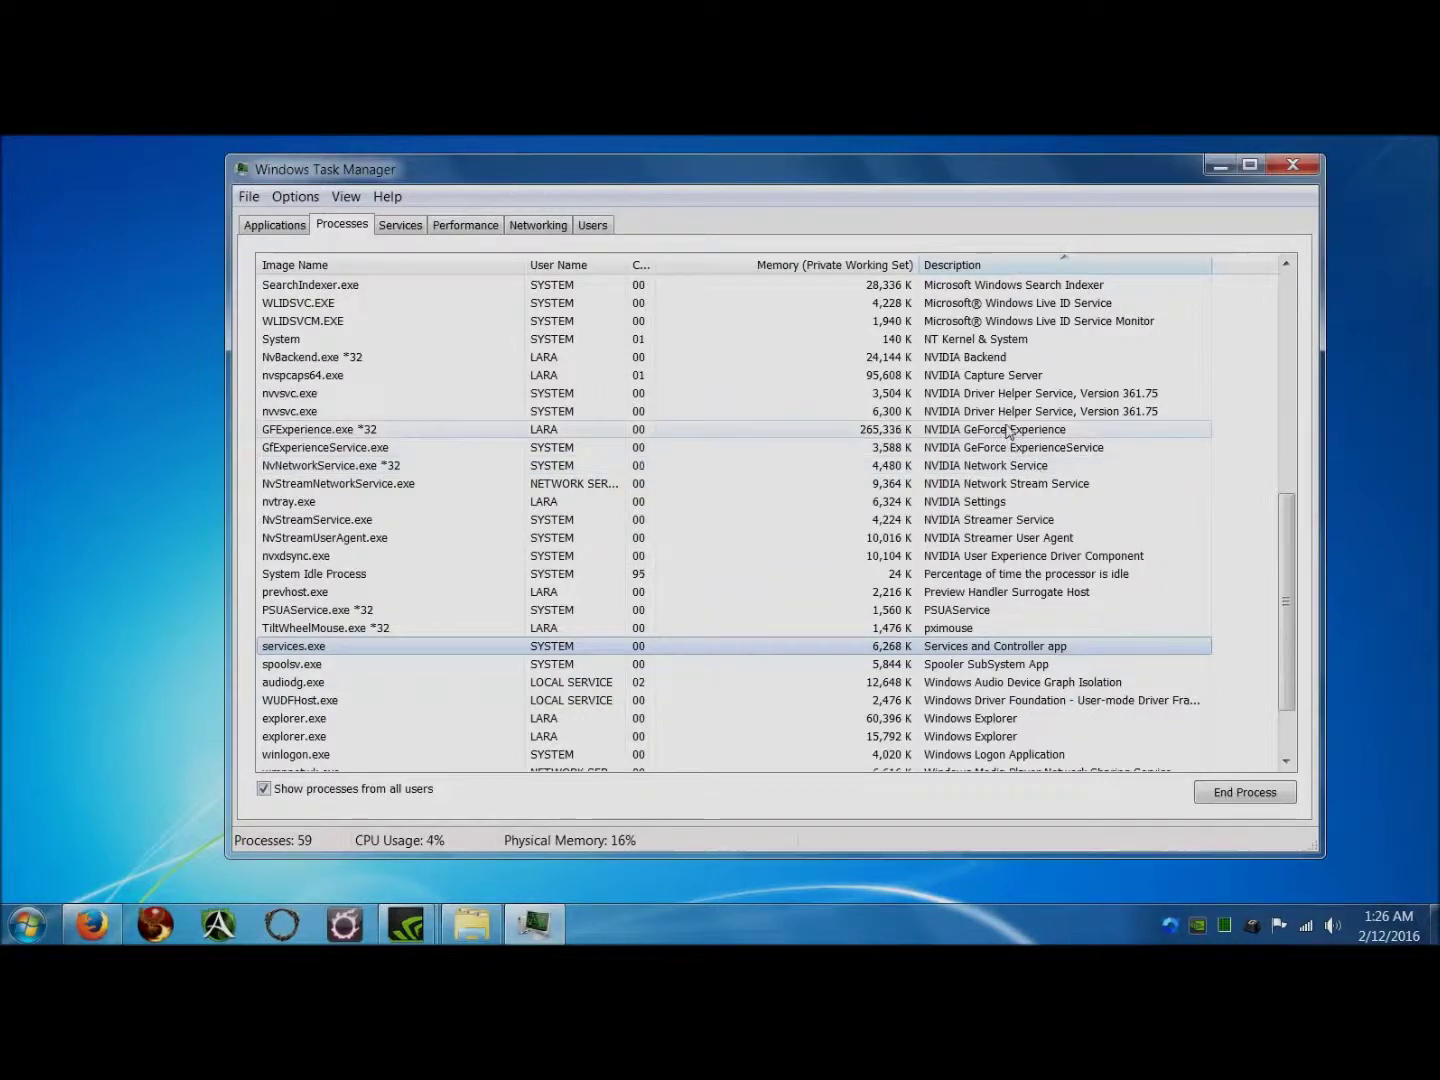
pyautogui.click(402, 227)
# - Sort the services by description and locate the NVIDIA entries
pyautogui.click(601, 265)
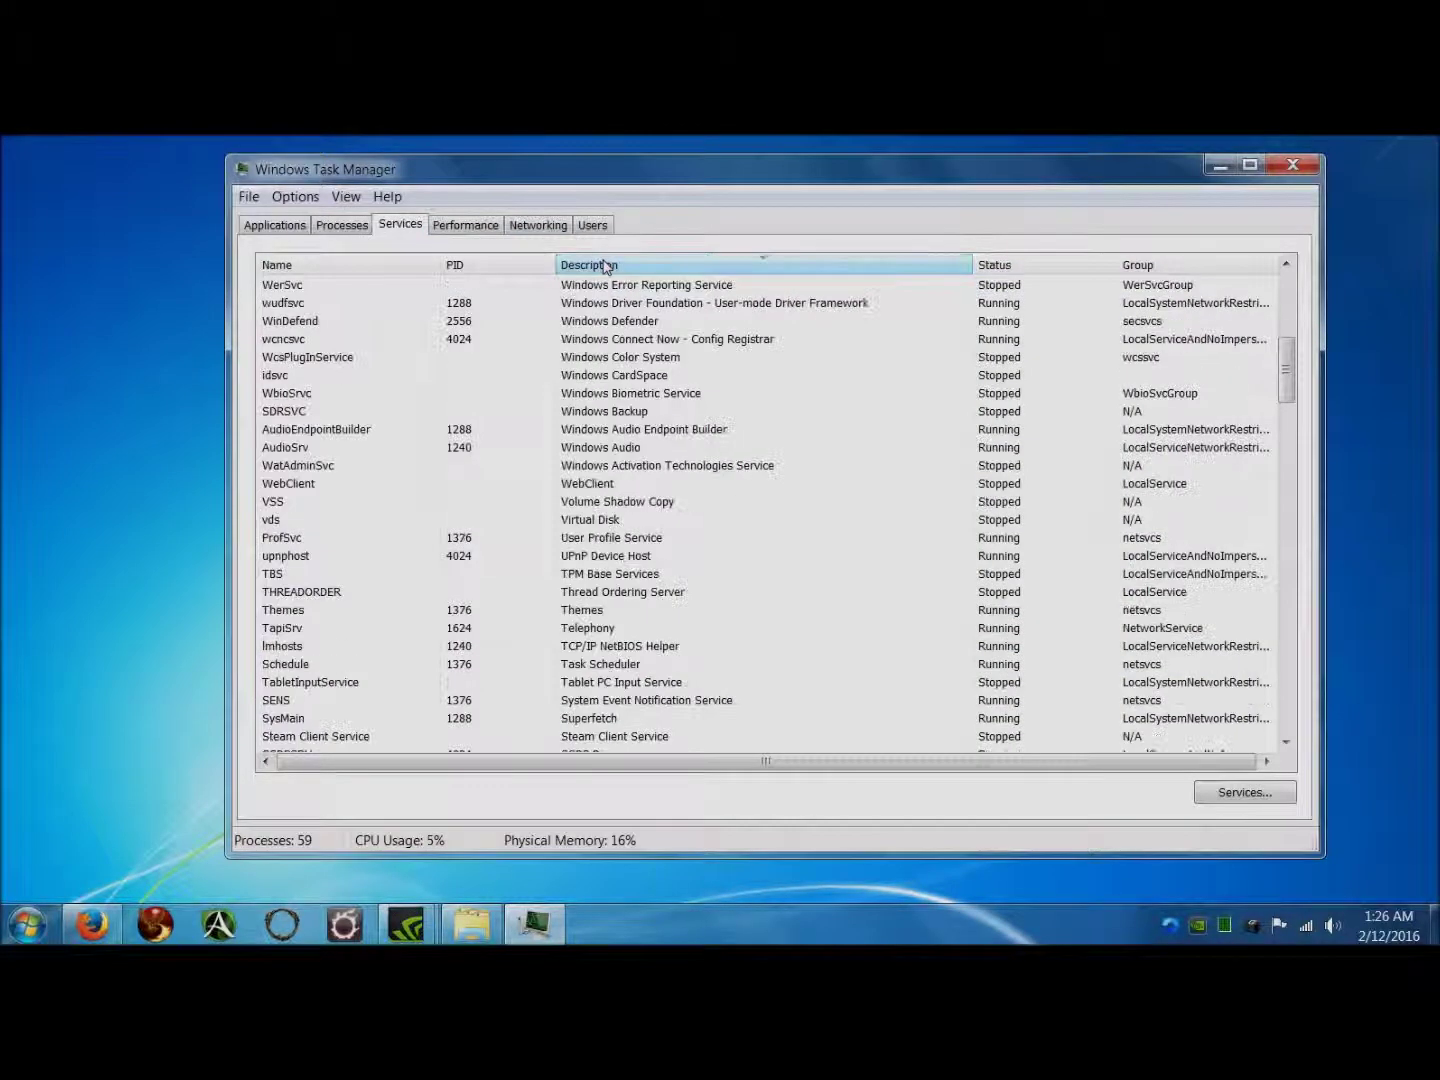
pyautogui.scroll(-4, 610, 301)
pyautogui.scroll(4, 630, 400)
pyautogui.scroll(-3, 651, 450)
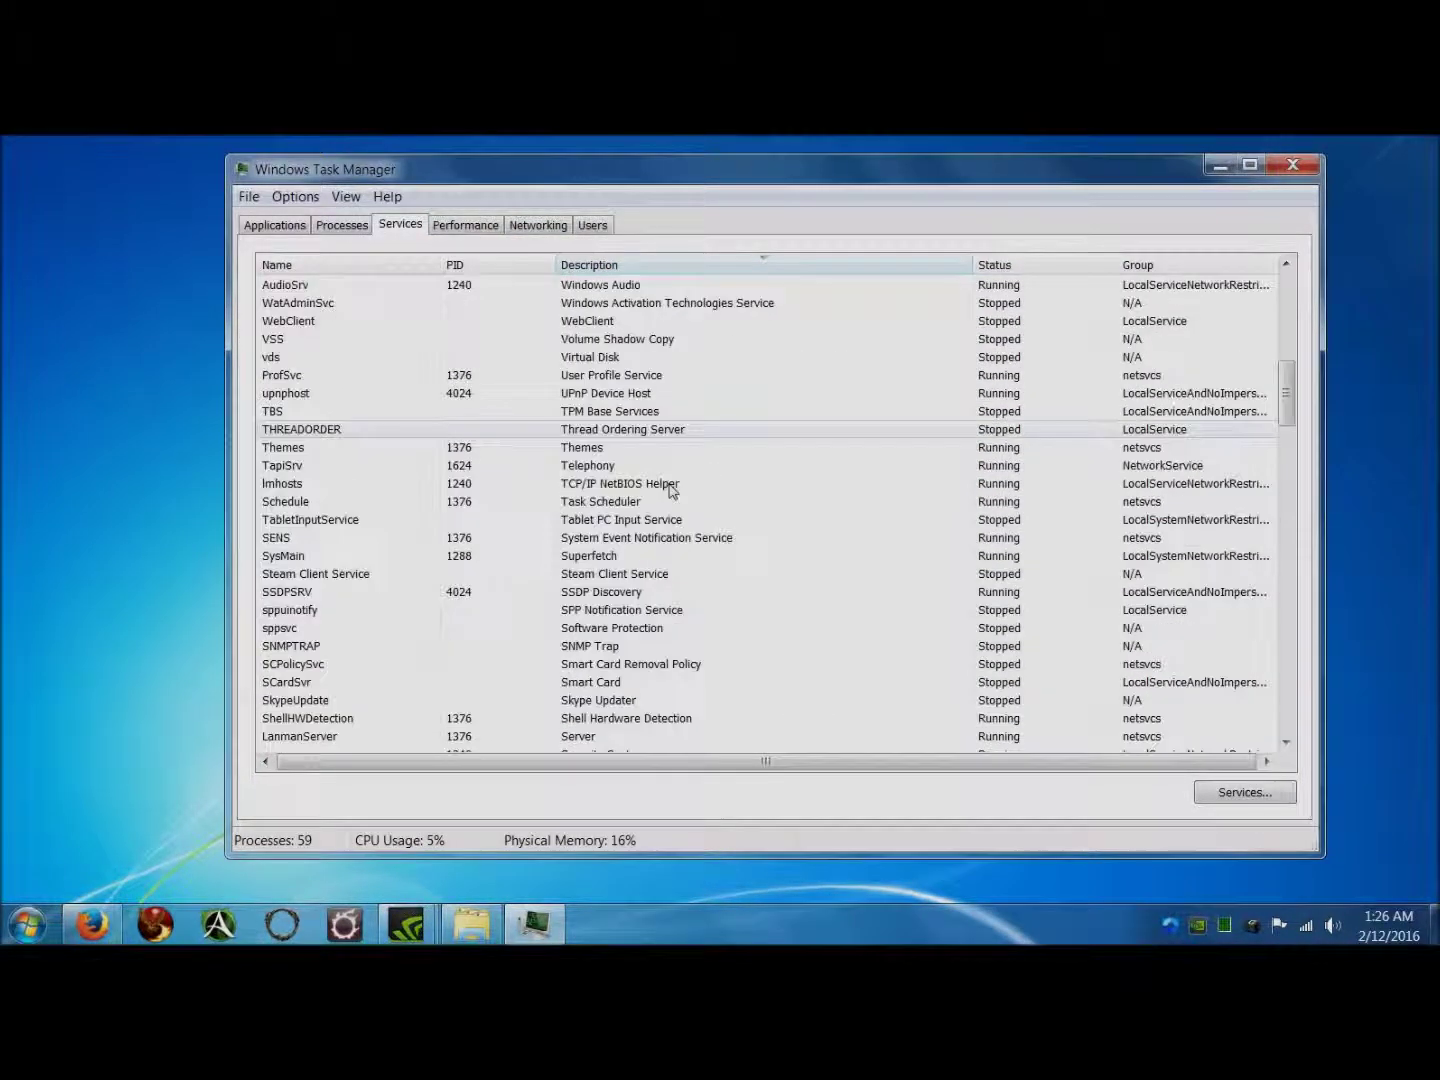
pyautogui.scroll(-10, 668, 490)
pyautogui.scroll(-5, 671, 481)
pyautogui.scroll(-4, 677, 464)
pyautogui.scroll(1, 683, 450)
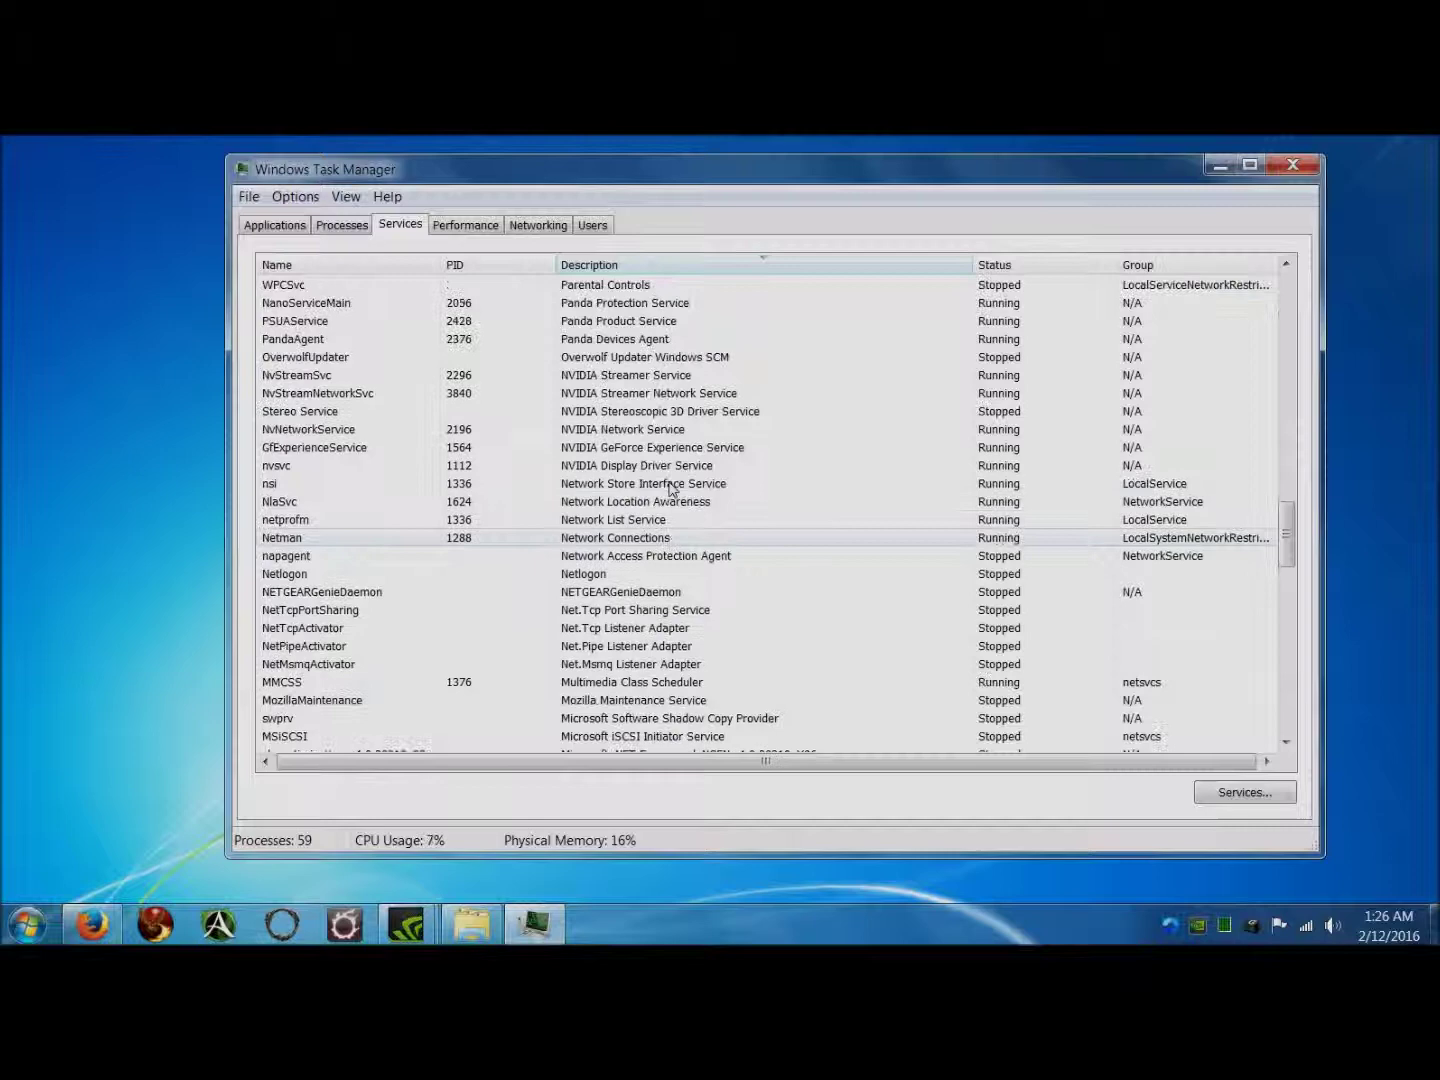
pyautogui.scroll(1, 689, 435)
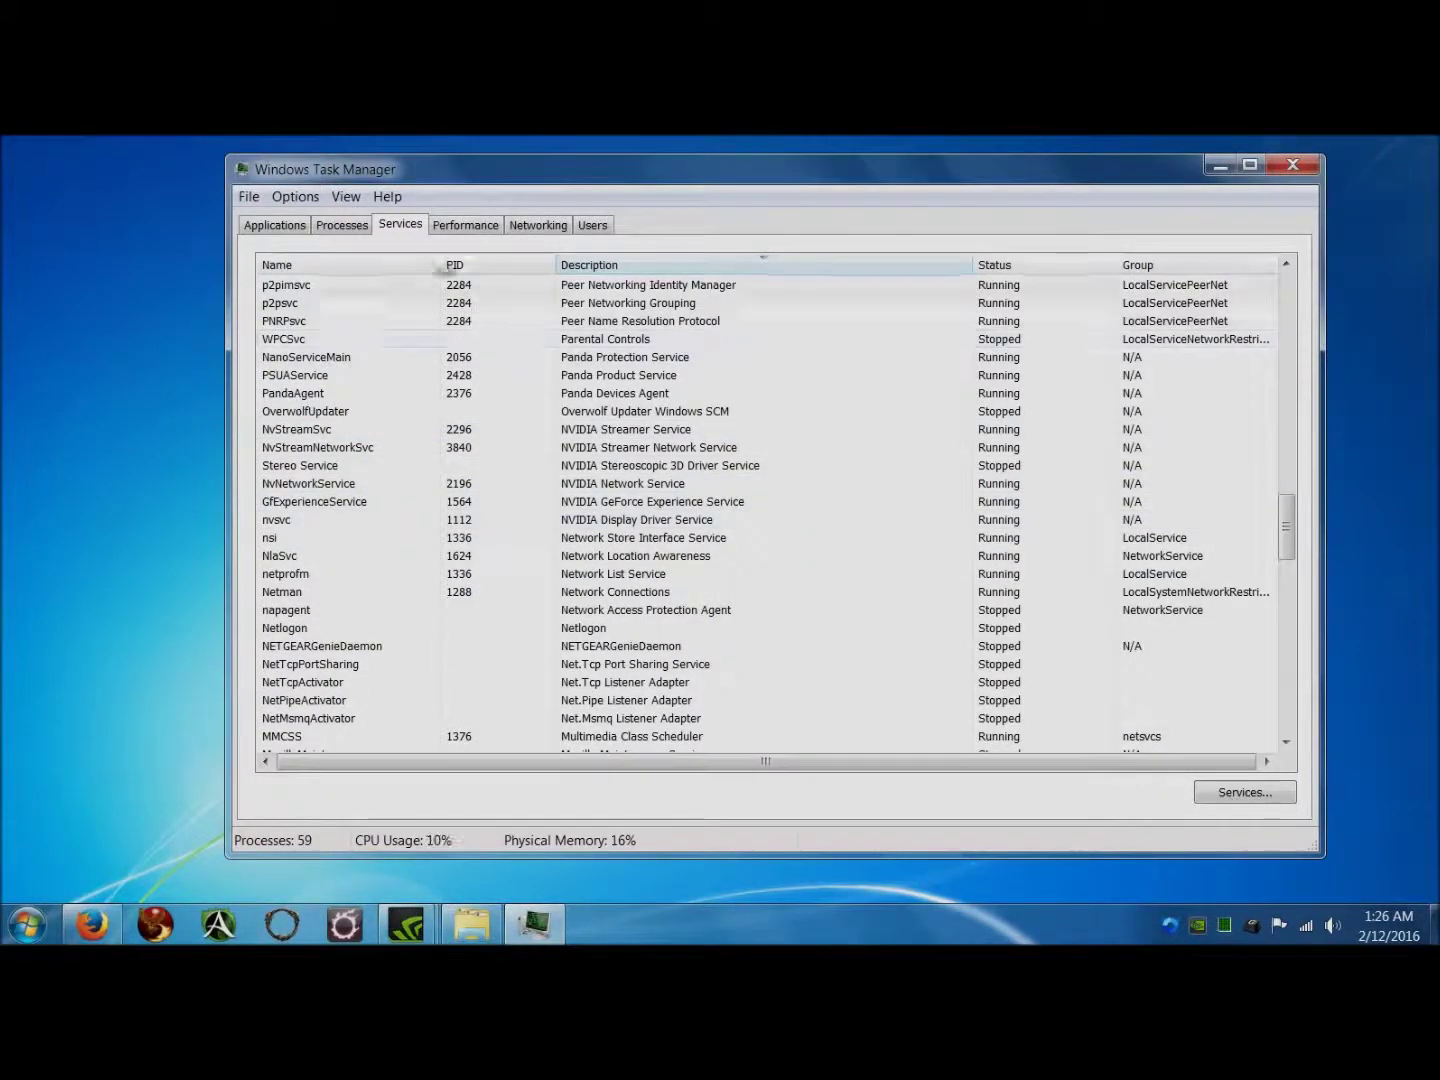
pyautogui.click(342, 225)
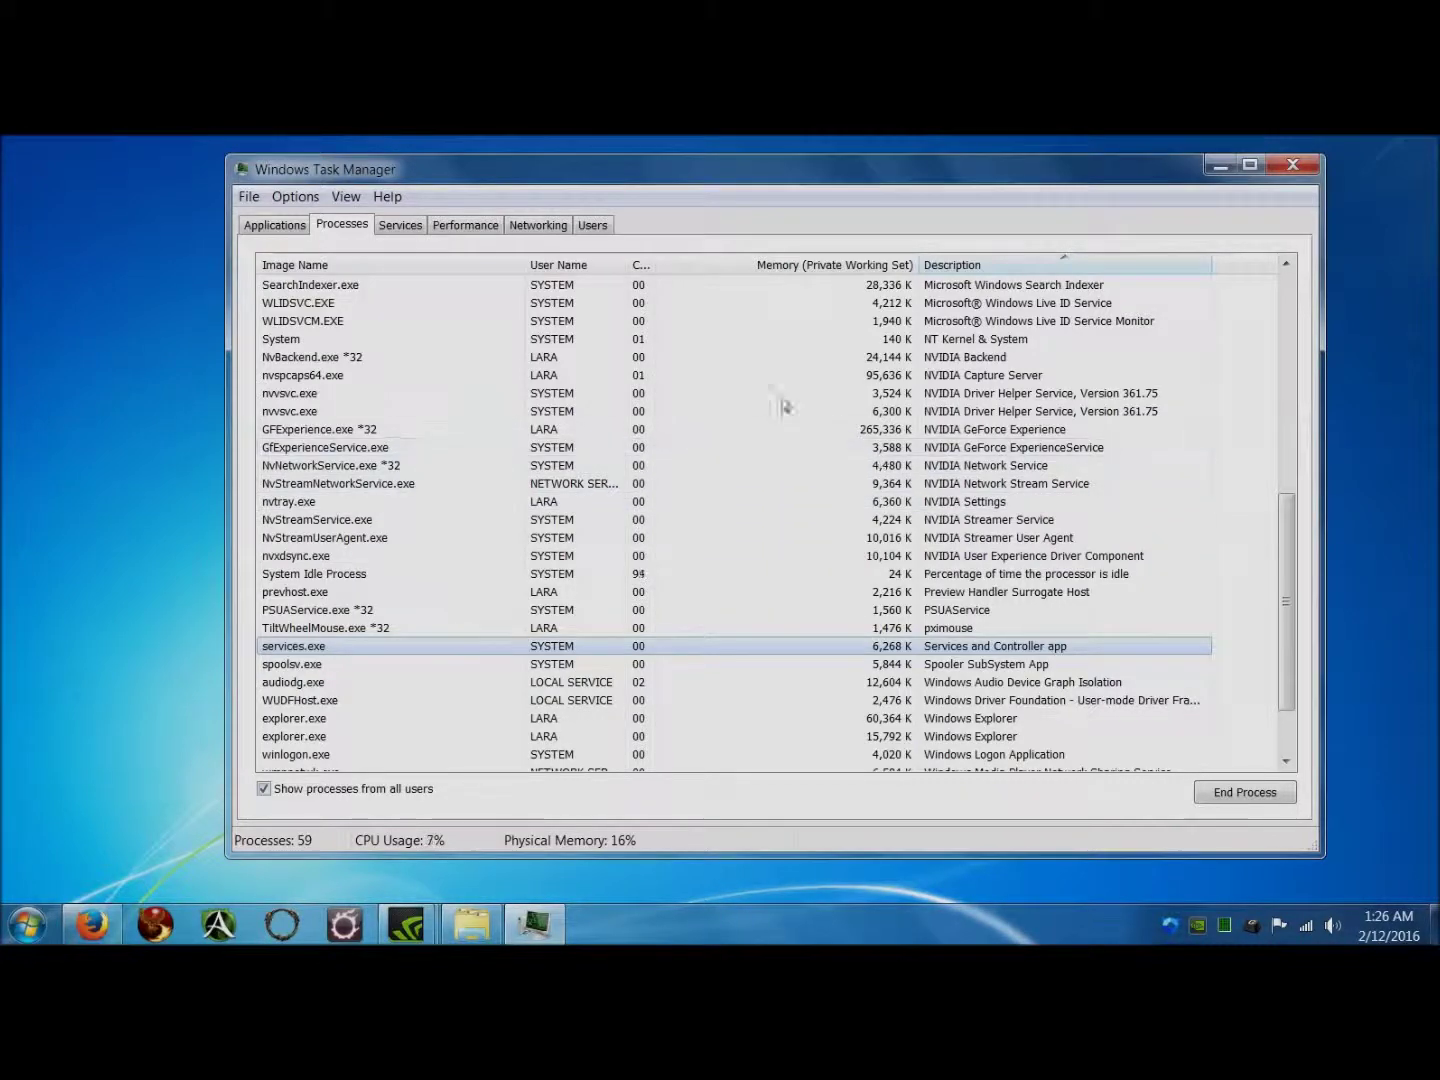
pyautogui.click(392, 229)
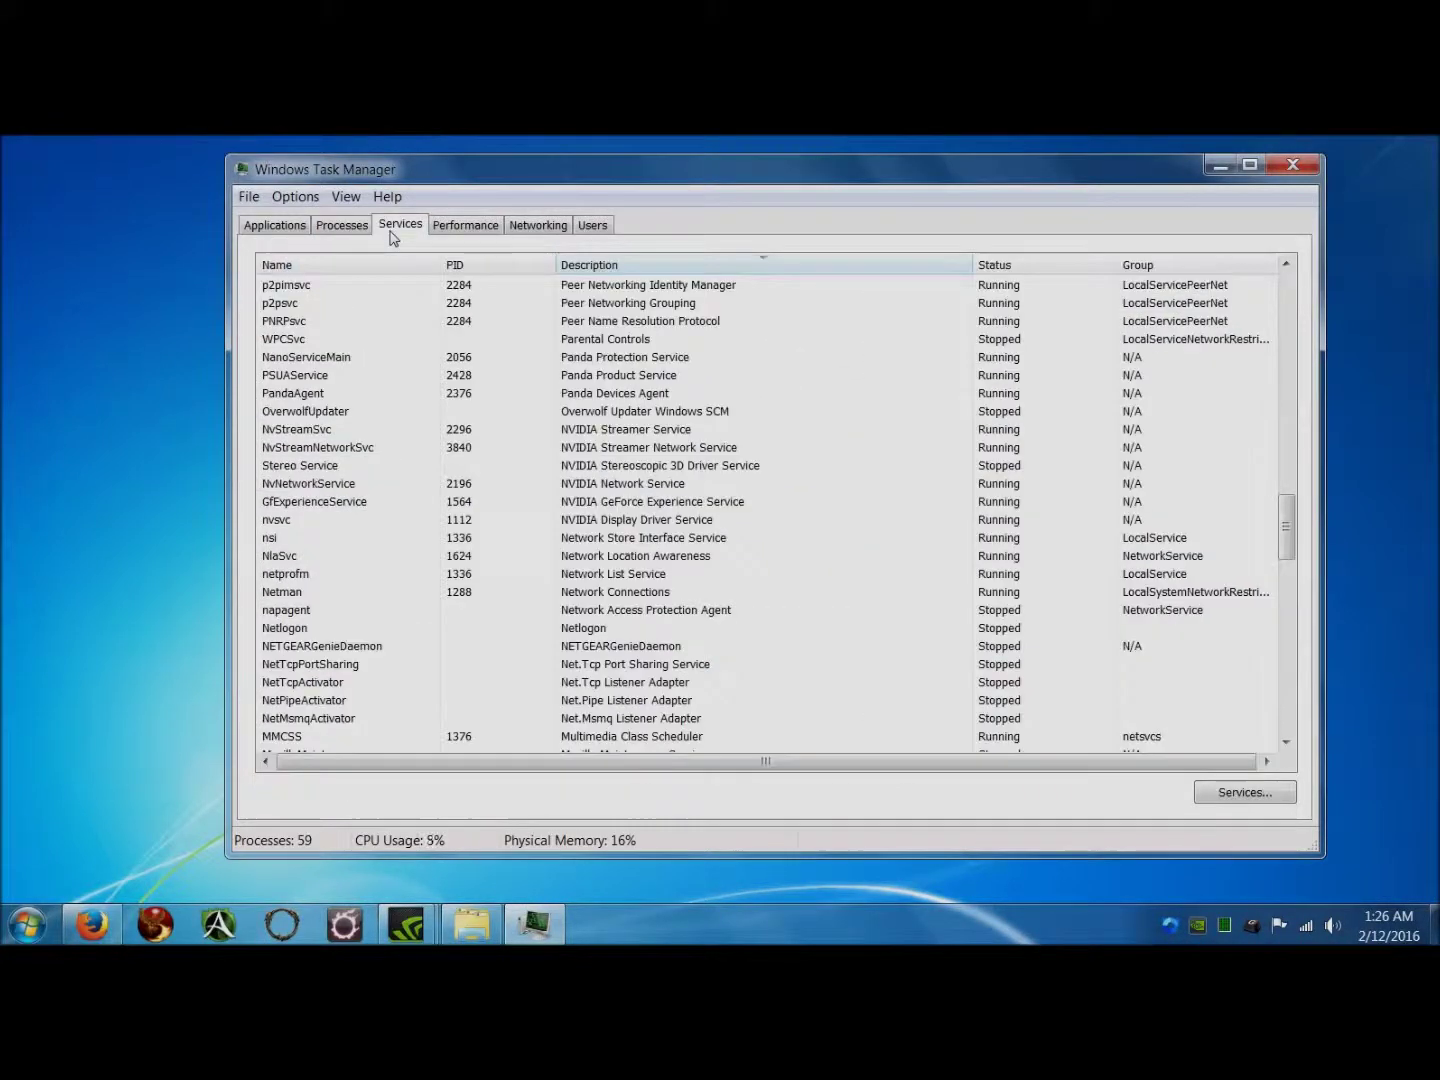
# - Check the NVIDIA Stereoscopic 3D, Streamer, Network, GeForce Experience and Display Driver services' status
pyautogui.click(626, 467)
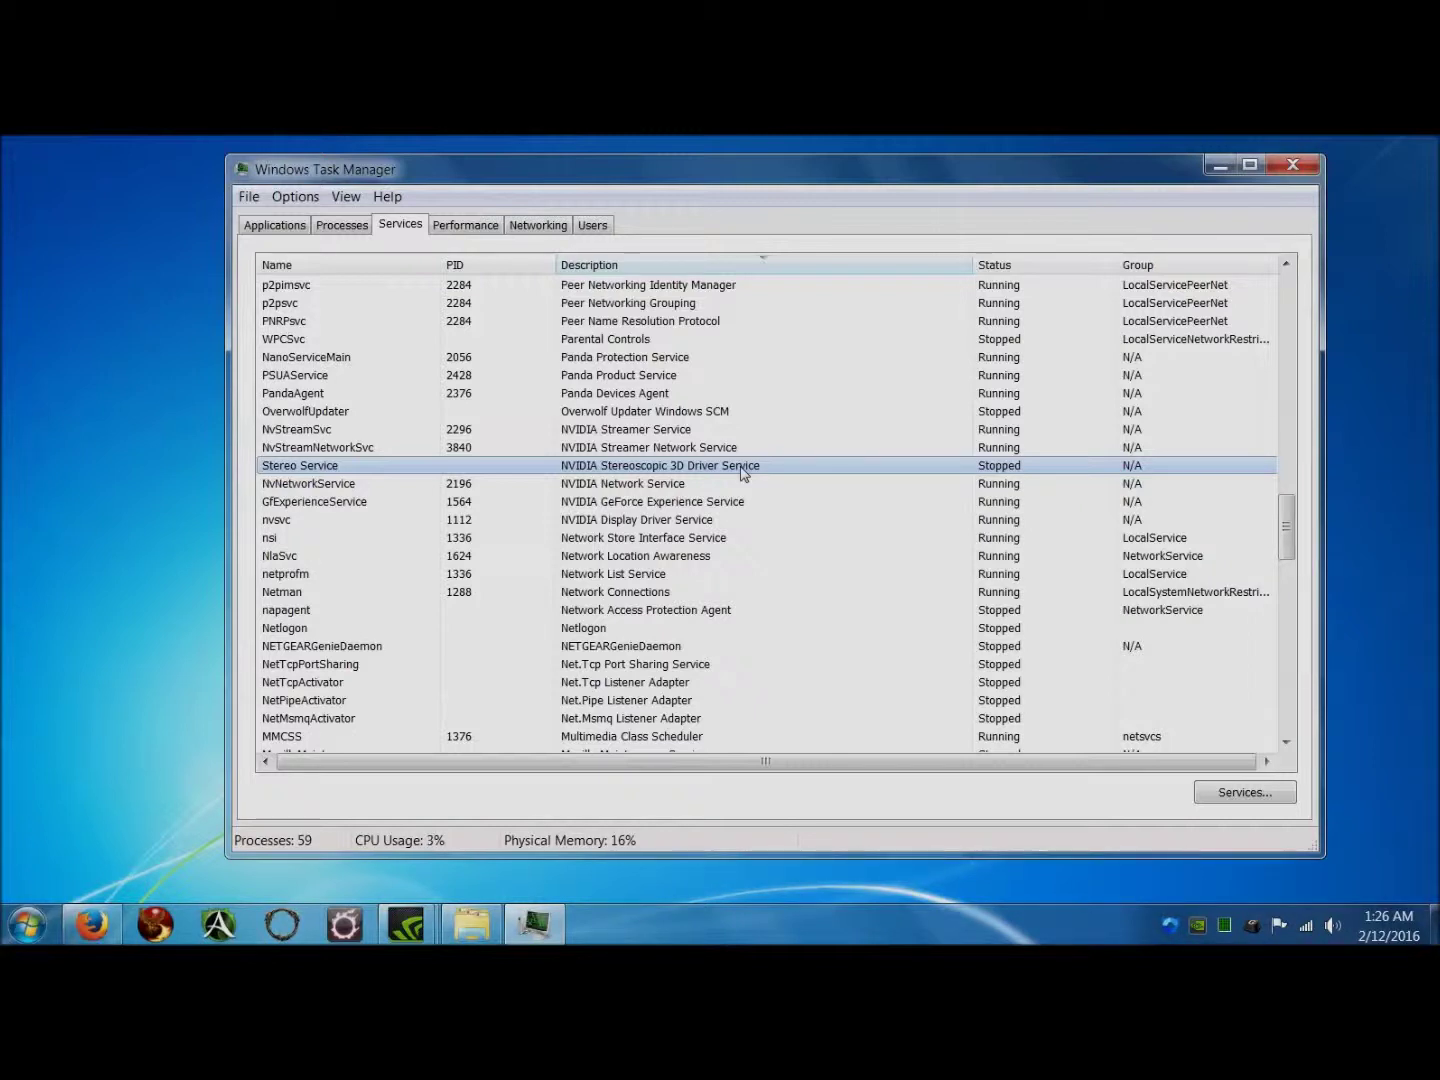
pyautogui.click(662, 434)
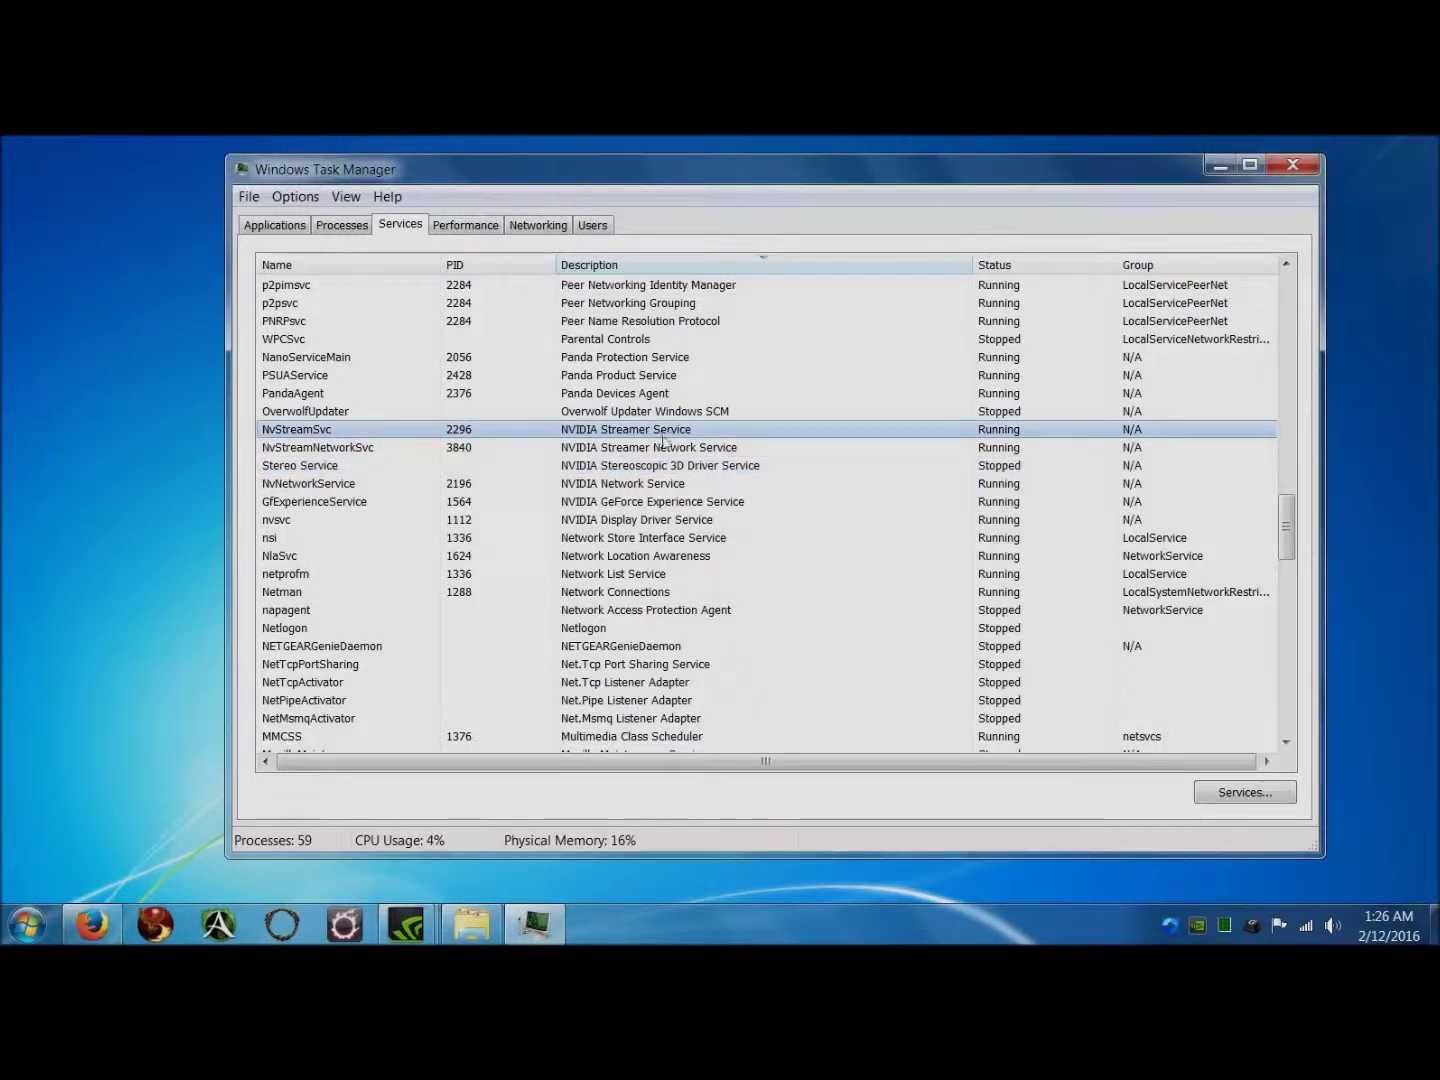
pyautogui.click(669, 452)
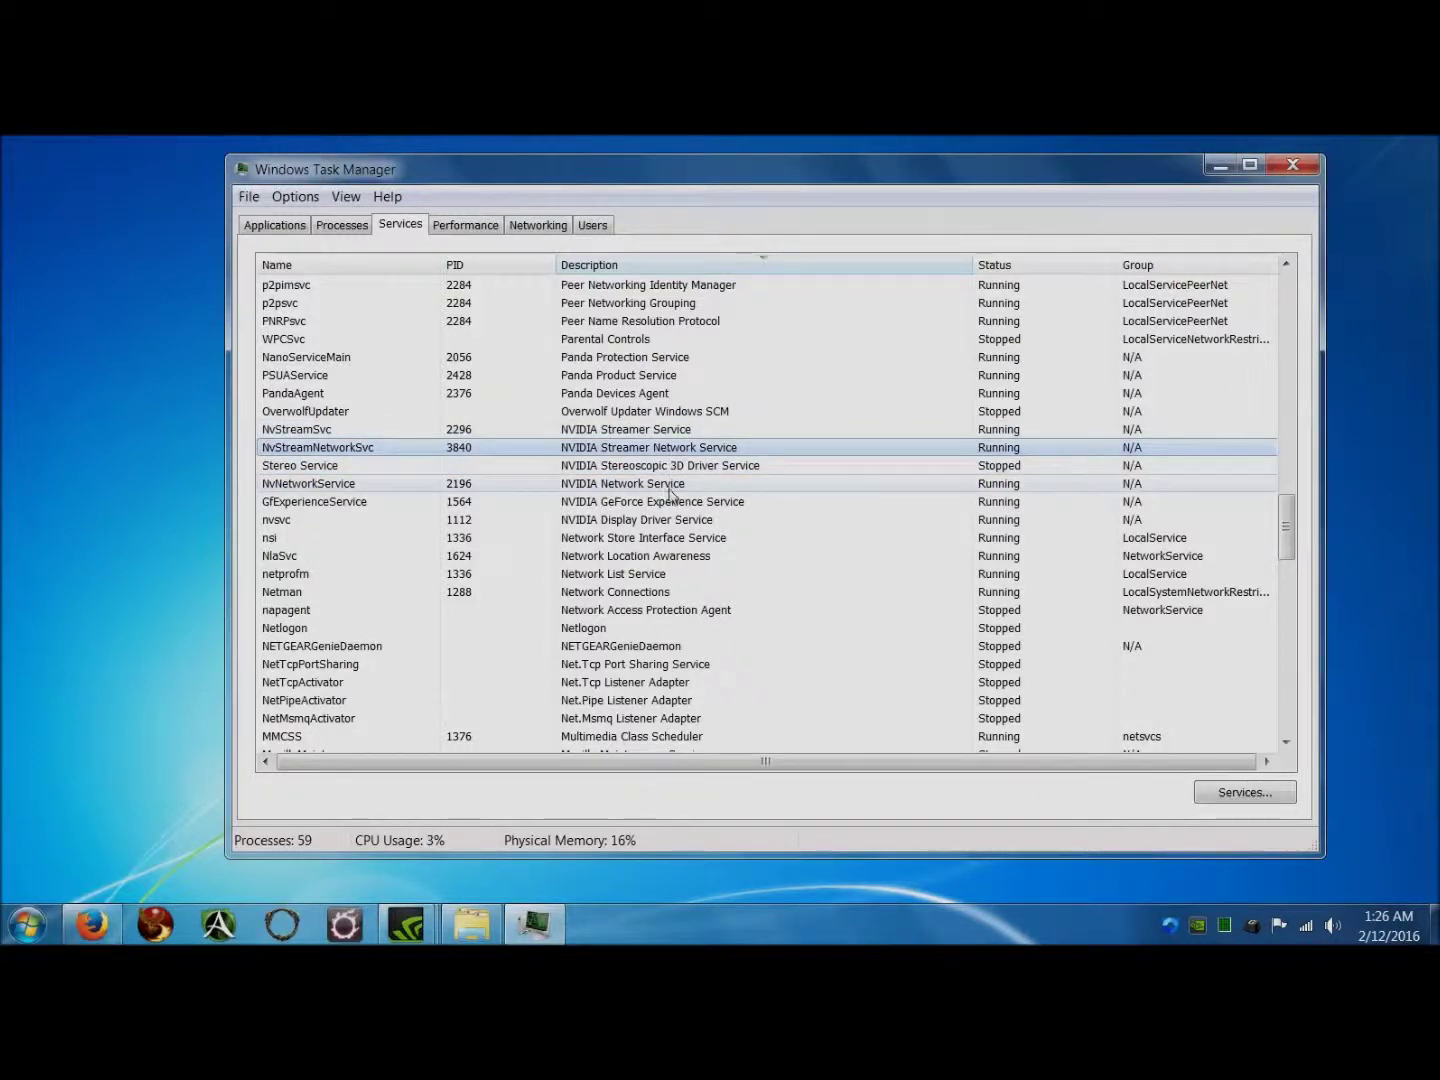
pyautogui.click(670, 488)
pyautogui.click(661, 504)
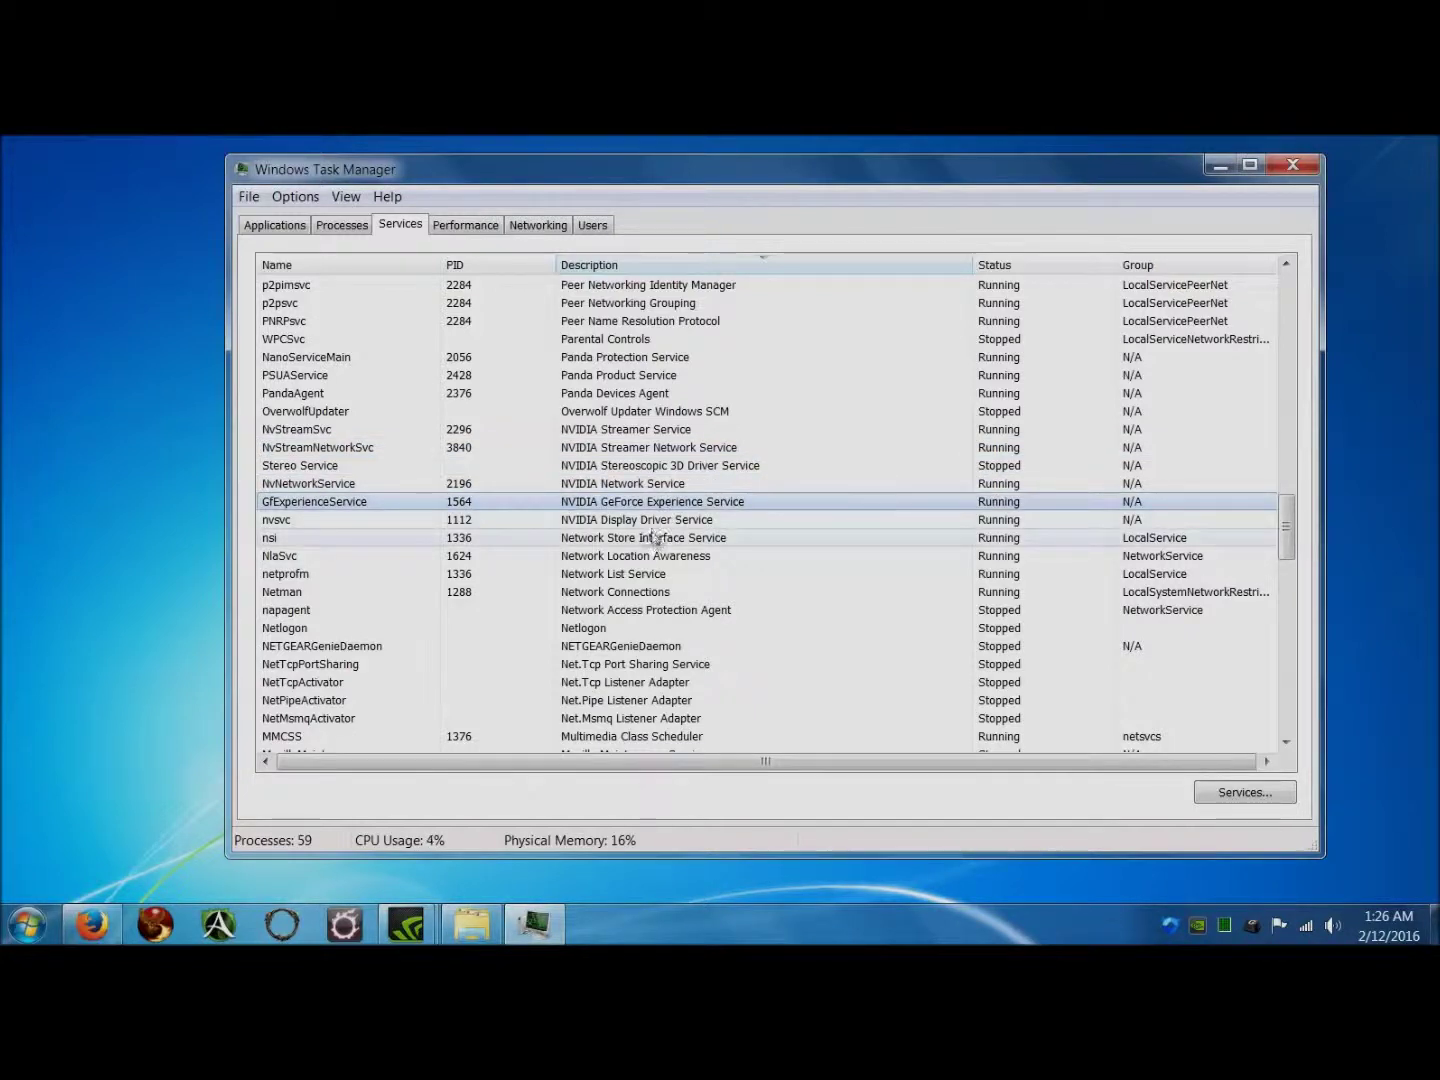
pyautogui.click(653, 522)
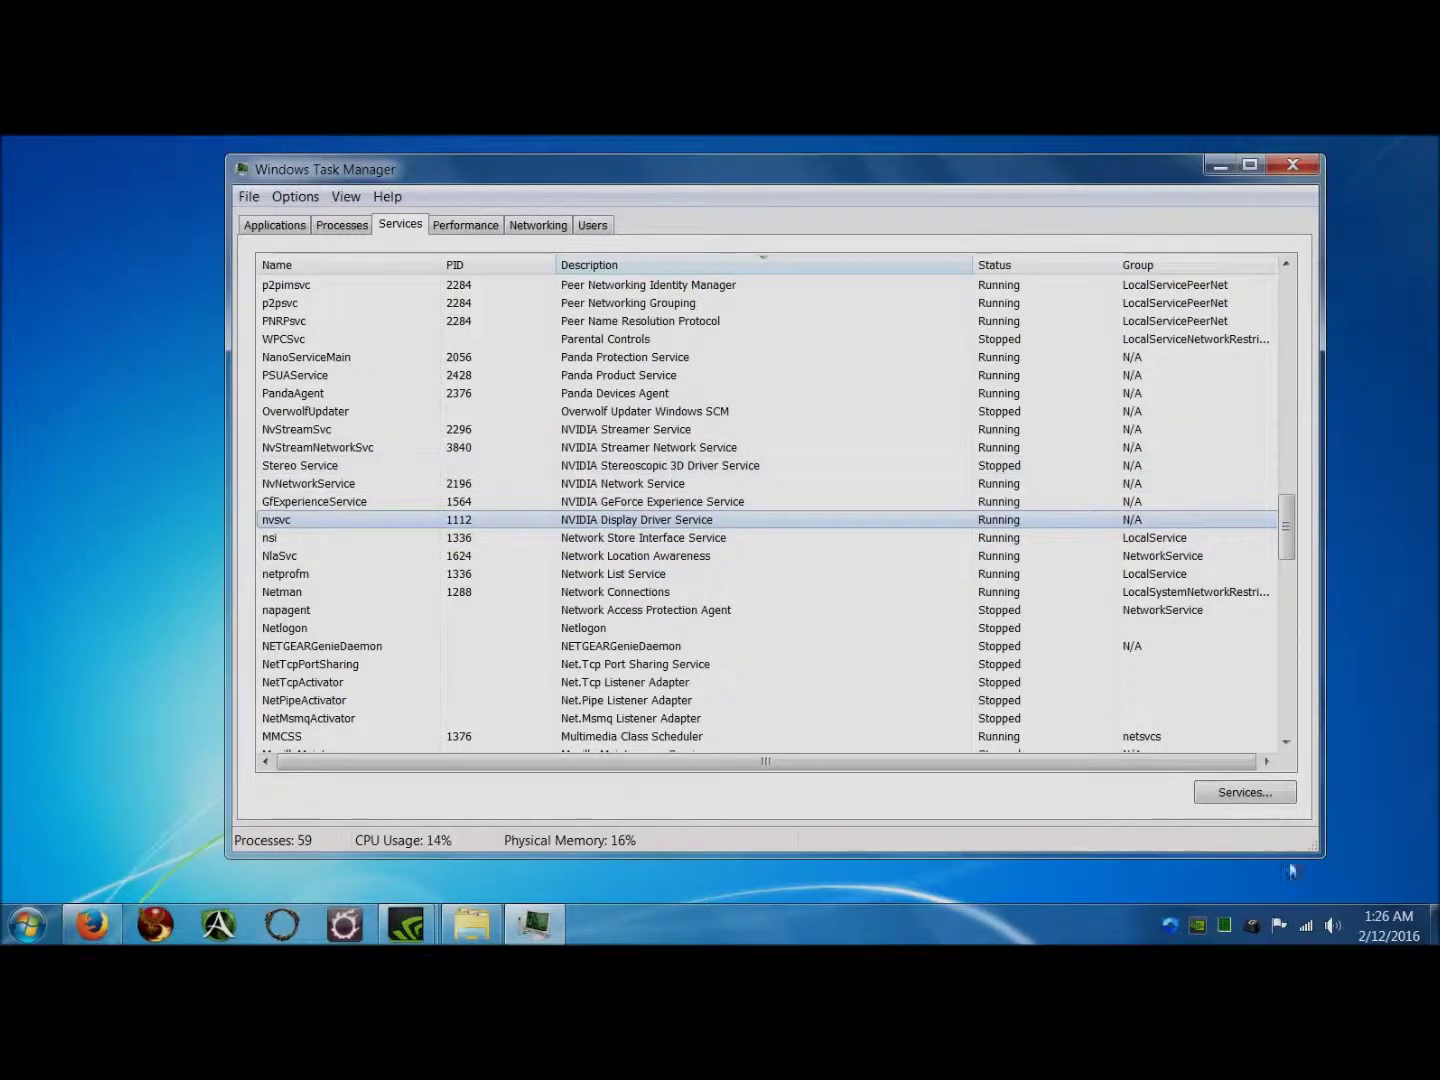
# - Review the Logitech G35 headset levels in Volume Mixer, then close it and Task Manager
pyautogui.click(1335, 929)
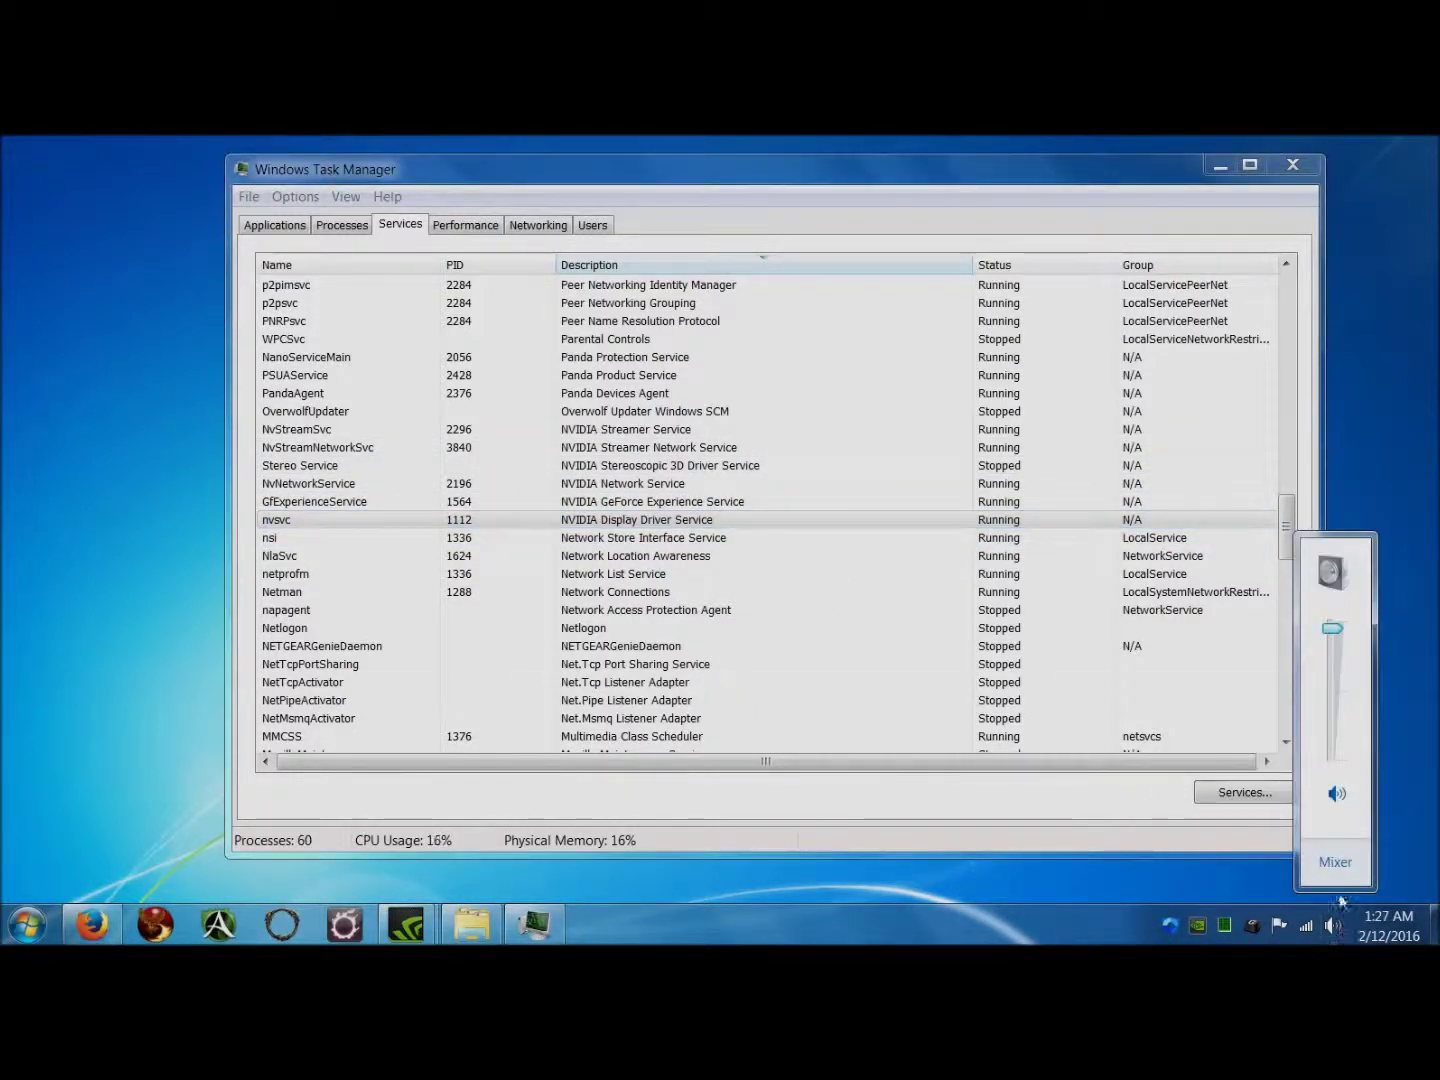
pyautogui.click(1336, 866)
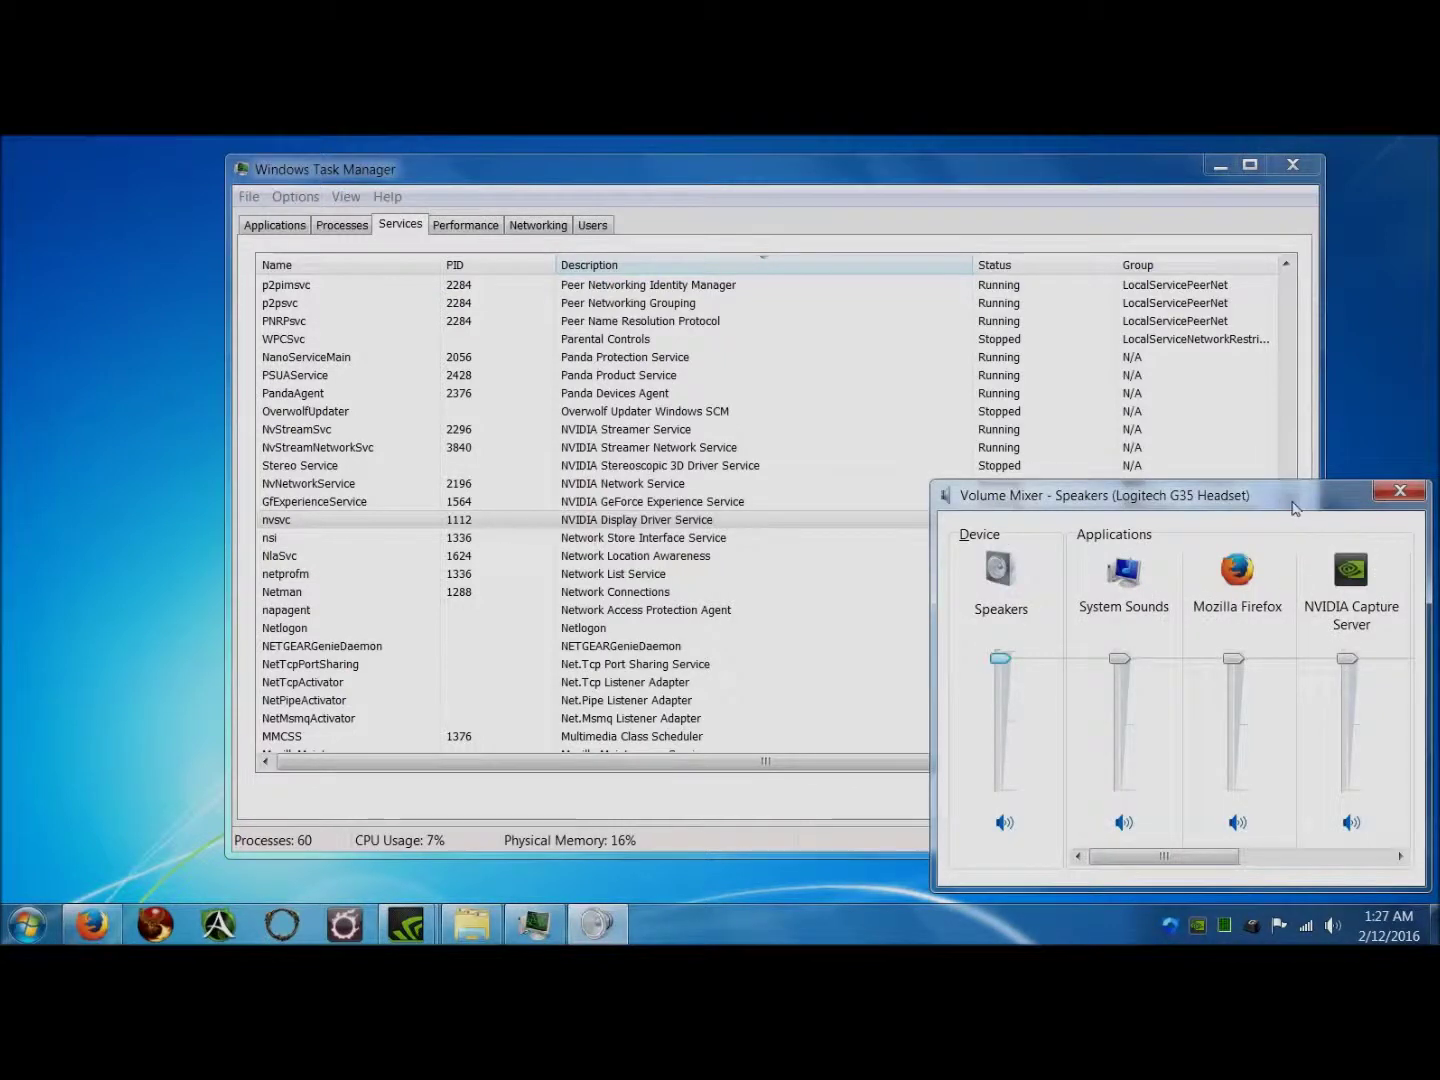
pyautogui.moveTo(1291, 495); pyautogui.dragTo(1133, 494)
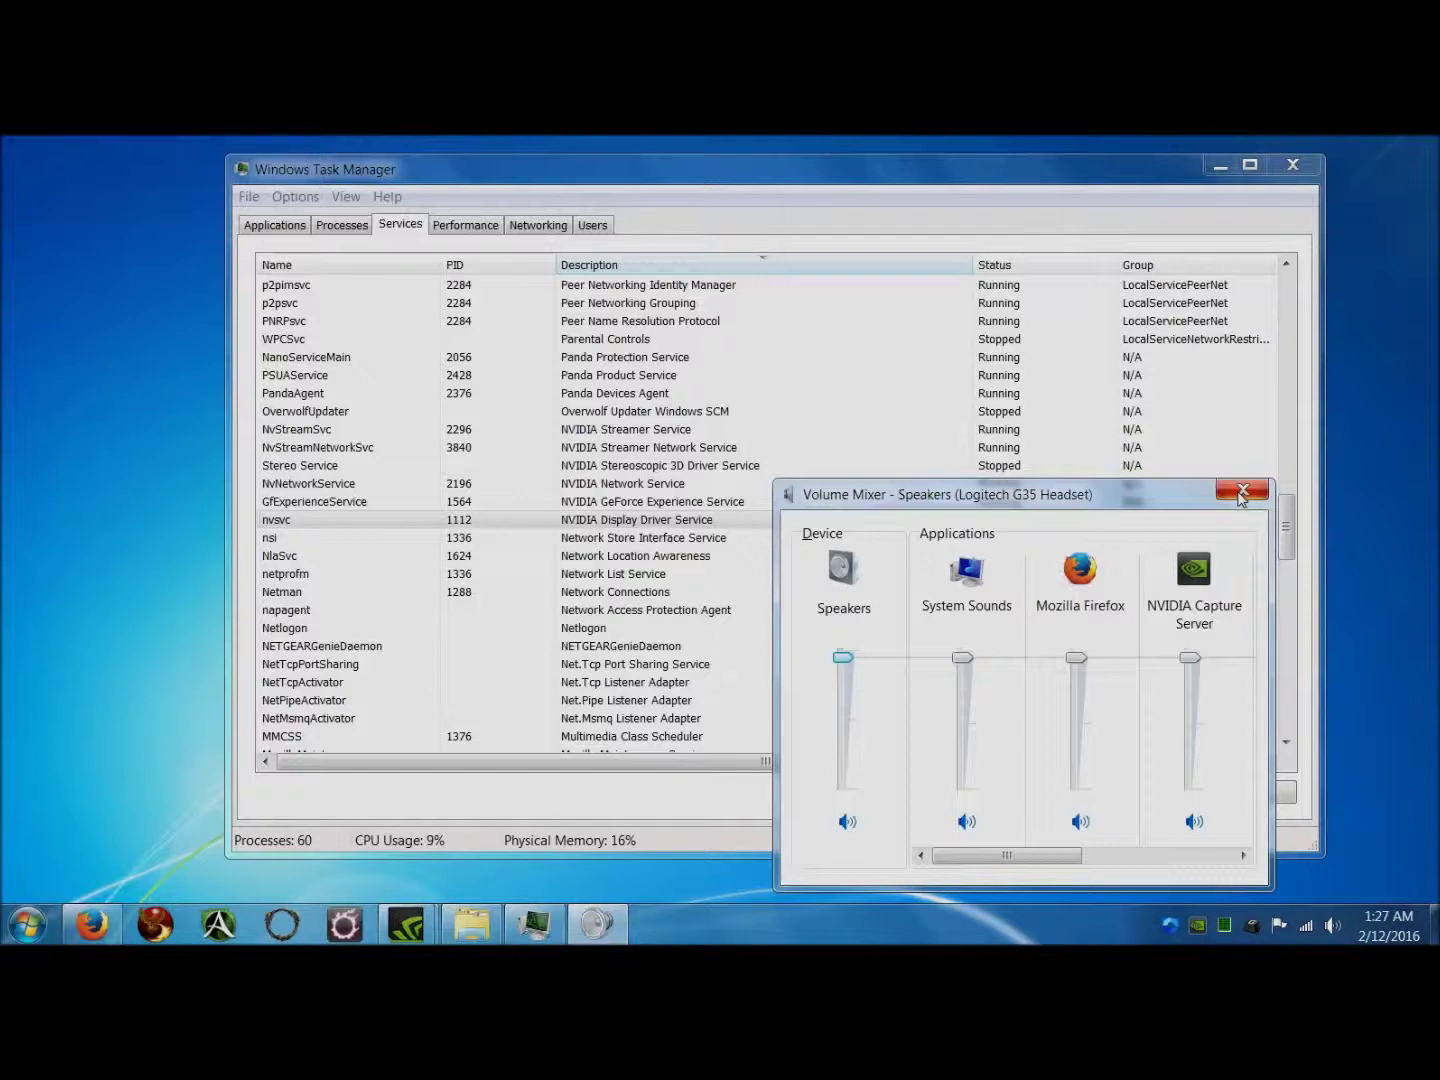
pyautogui.click(1241, 490)
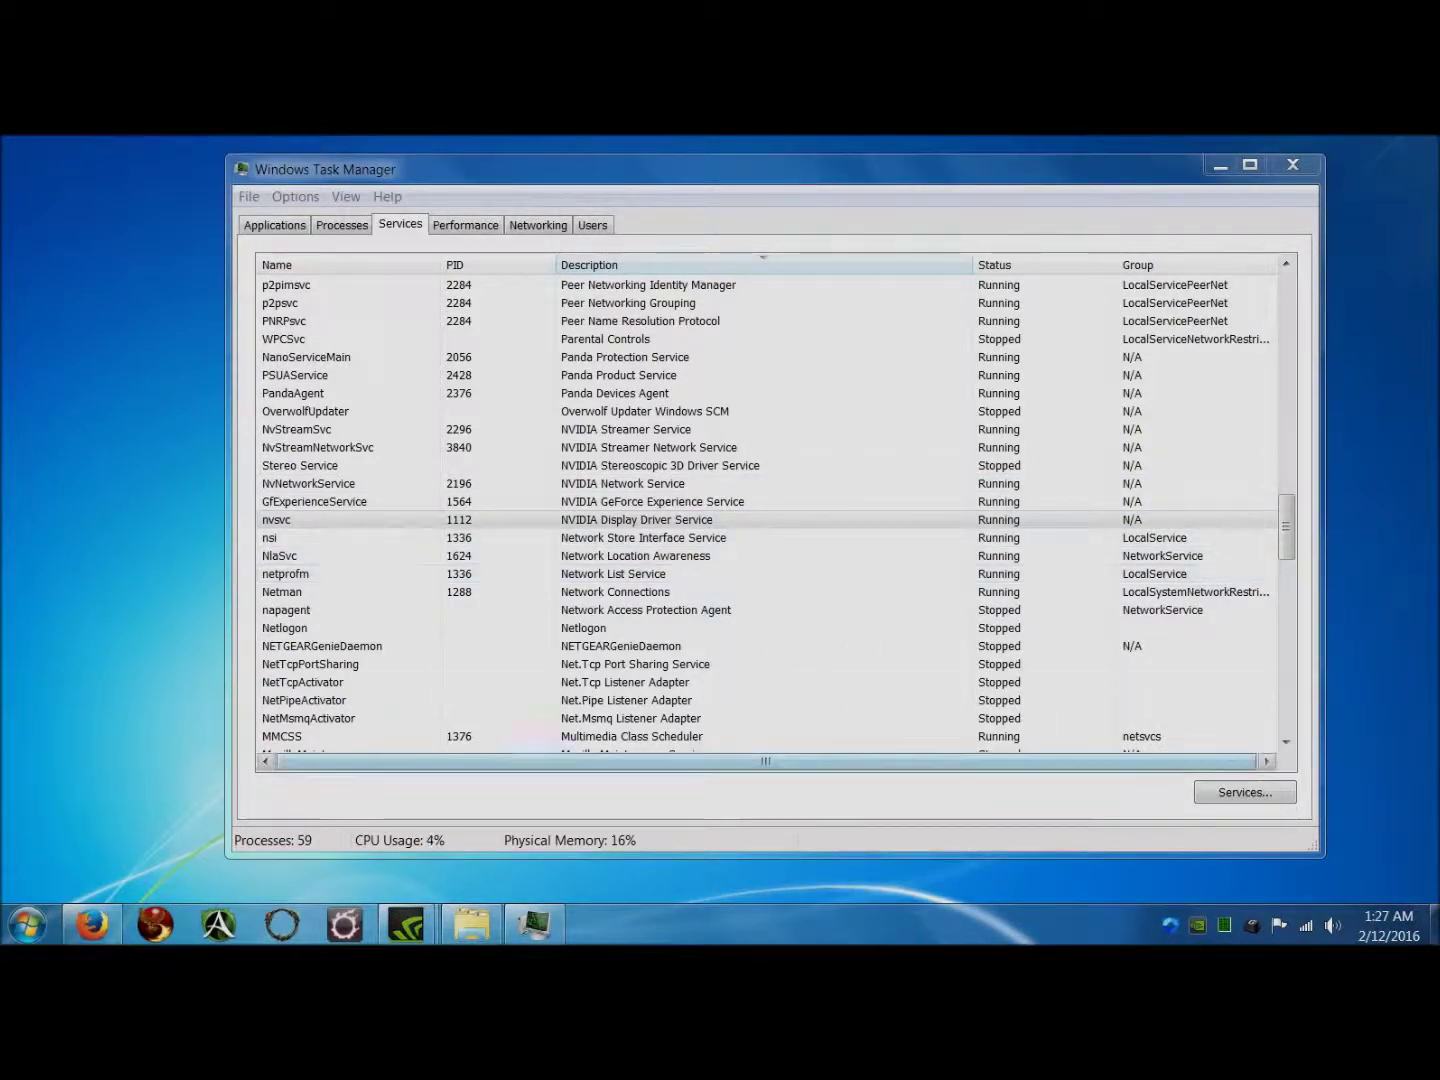
pyautogui.click(1292, 166)
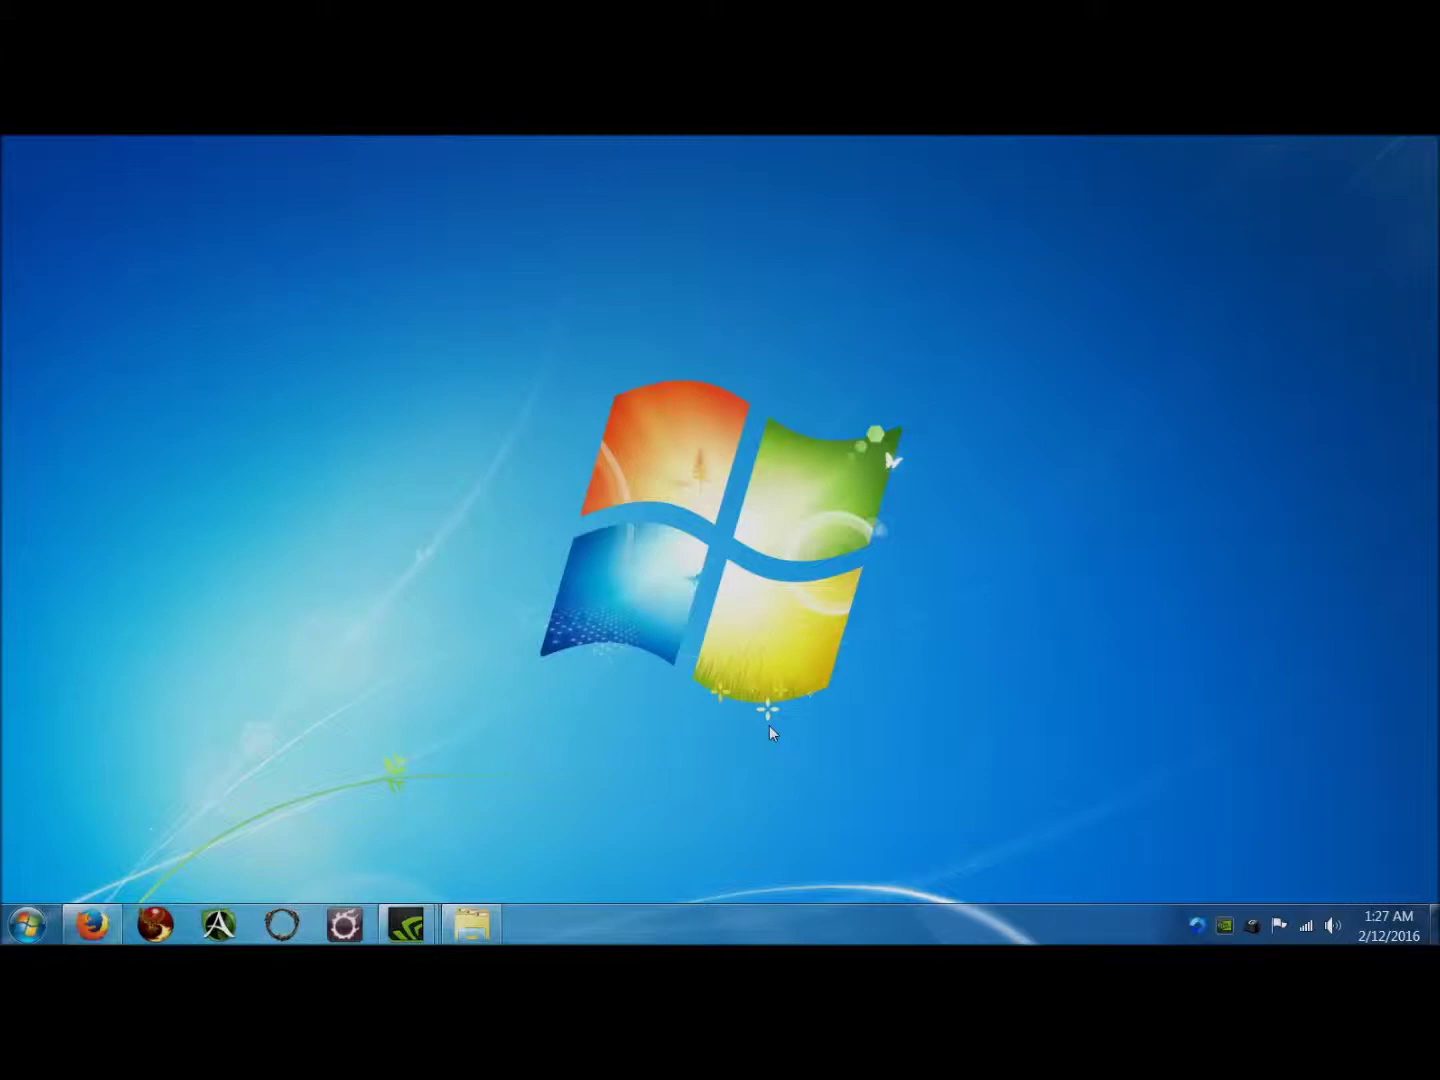
pyautogui.moveTo(406, 923)
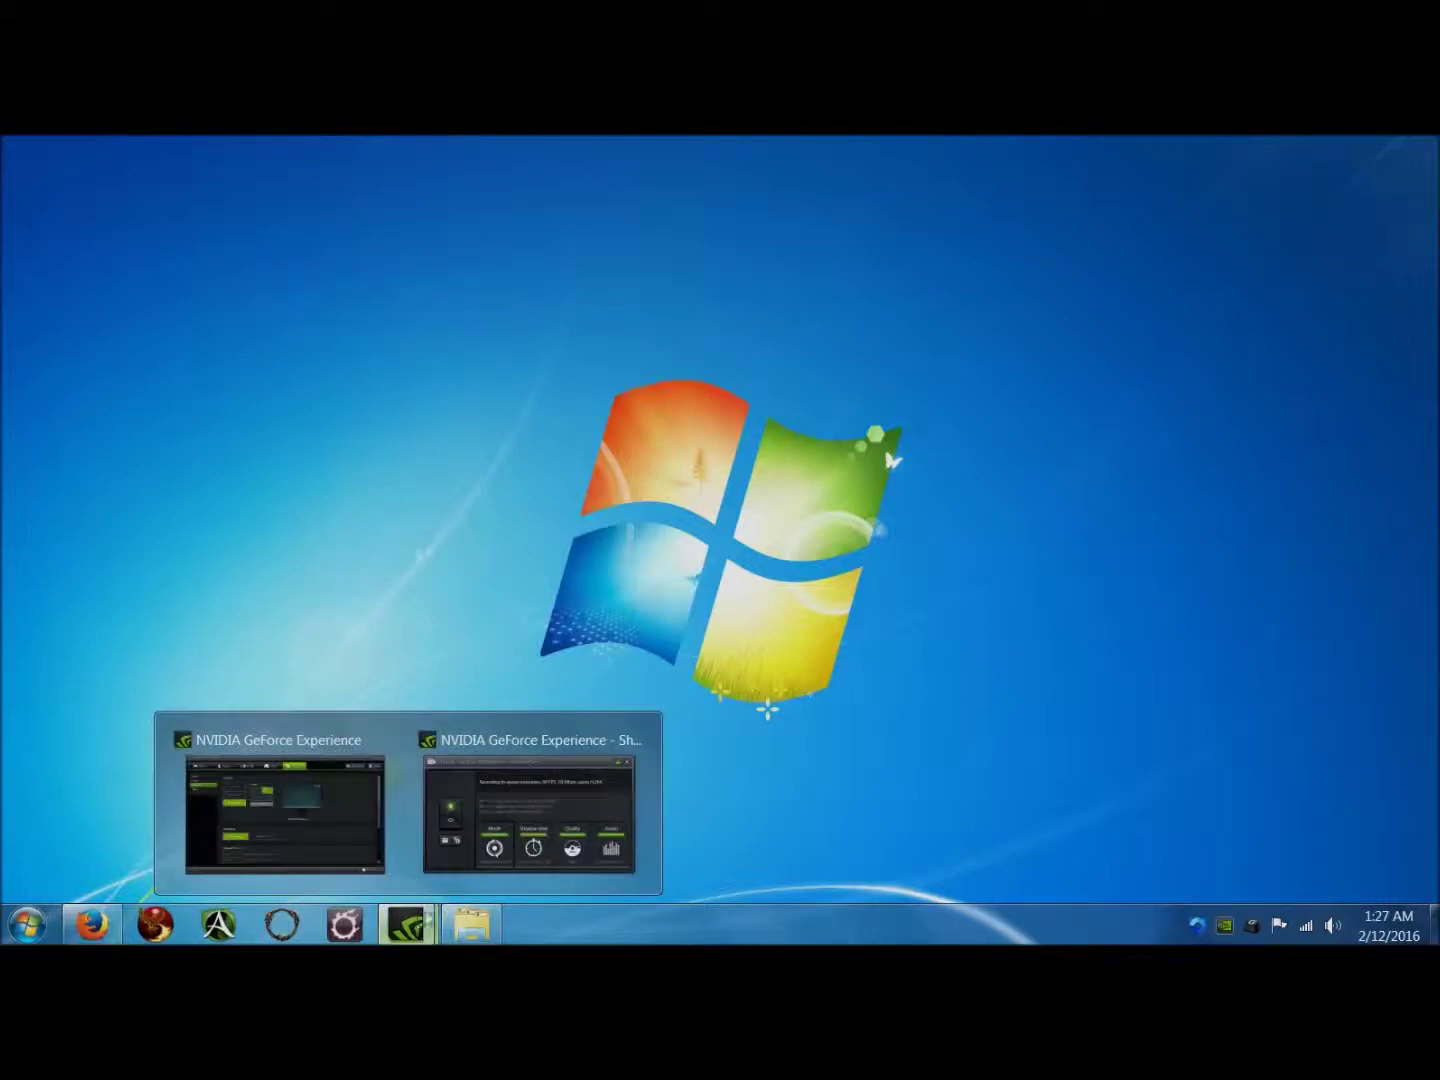
# - Bring the GeForce Experience ShadowPlay window back to the front
pyautogui.click(501, 740)
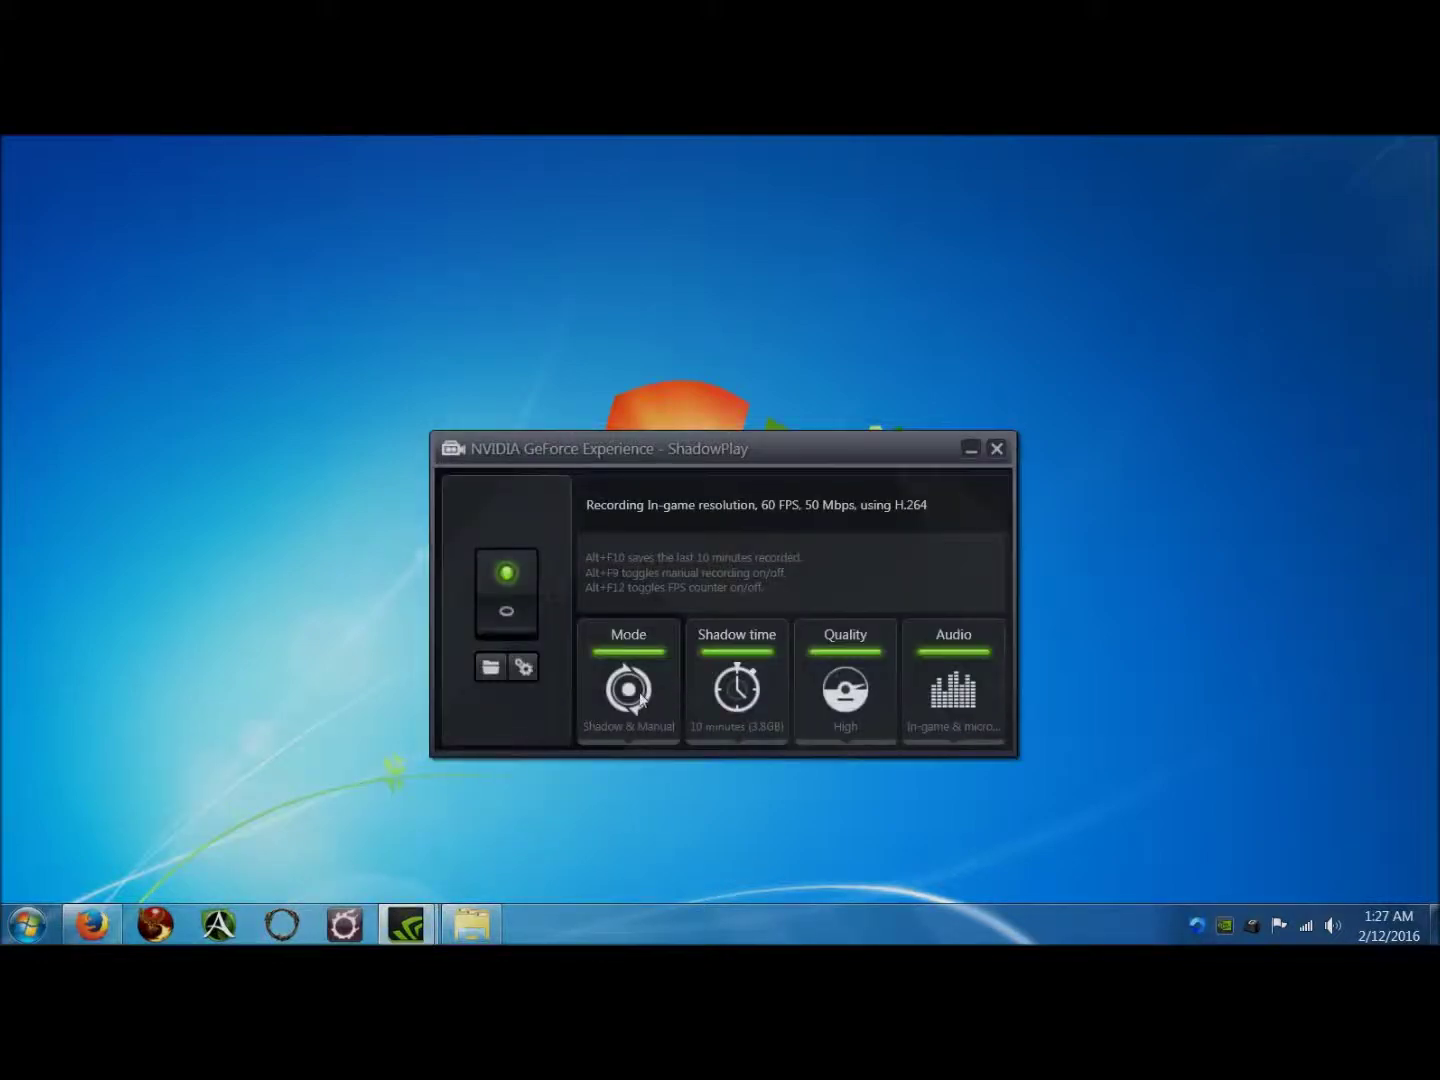